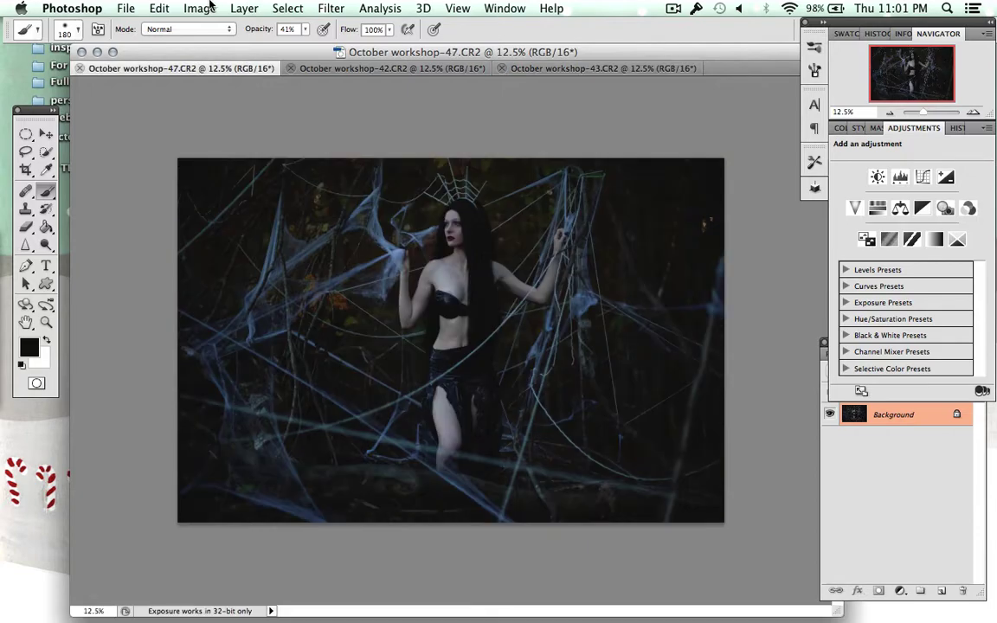
# - Set the canvas height to 5616 pixels, centre-anchored, for a 5616 × 5616 square
pyautogui.click(211, 7)
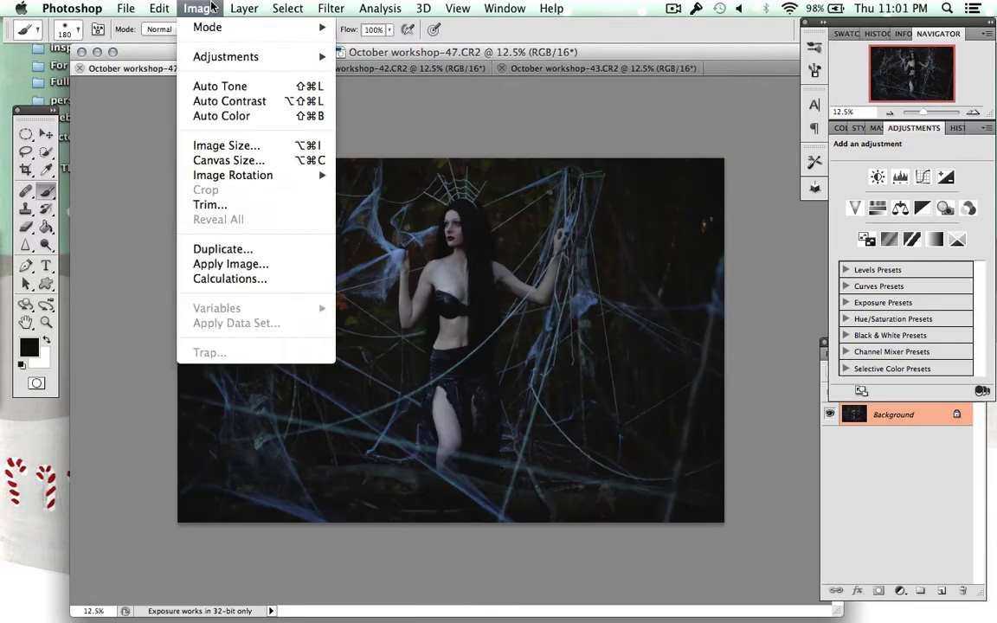
pyautogui.click(259, 156)
pyautogui.press('Tab')
pyautogui.write('5616')
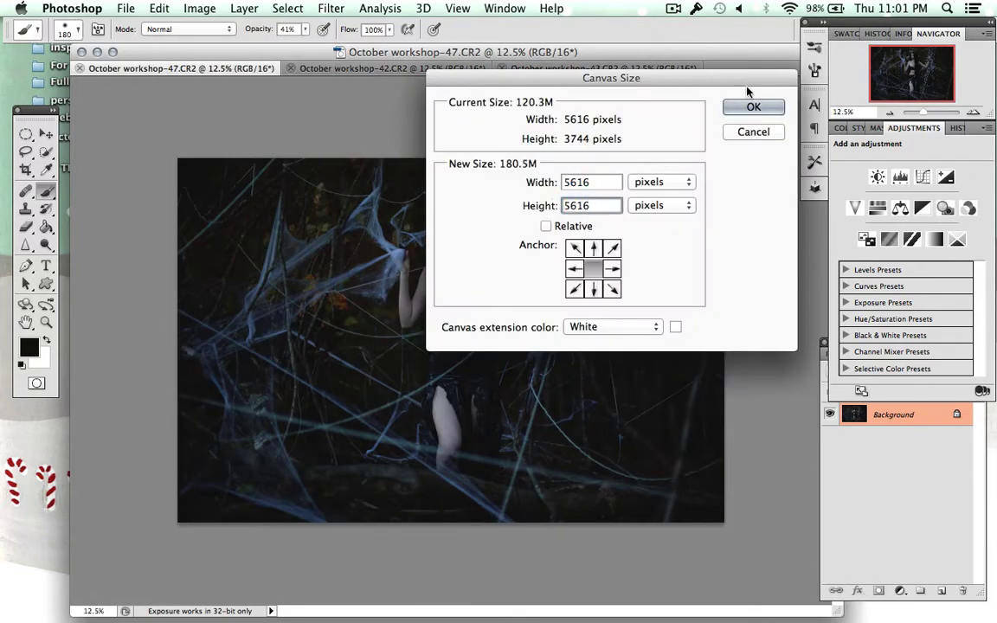
pyautogui.click(751, 102)
# - Drag the trees photo in as Layer 1, set it to 61% opacity and align it over the portrait
pyautogui.press('v')
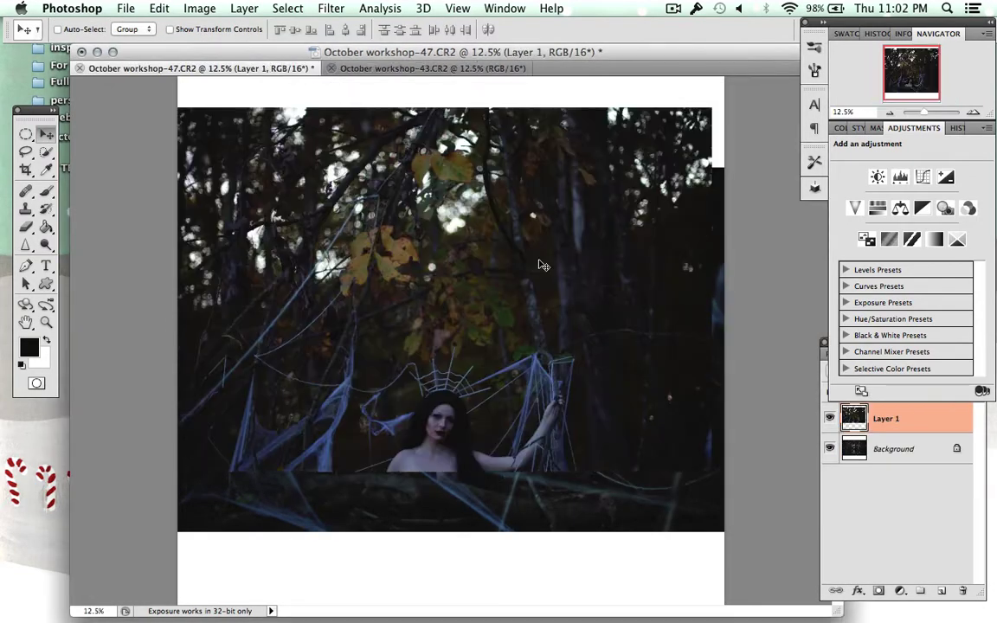
pyautogui.moveTo(574, 98); pyautogui.dragTo(553, 163)
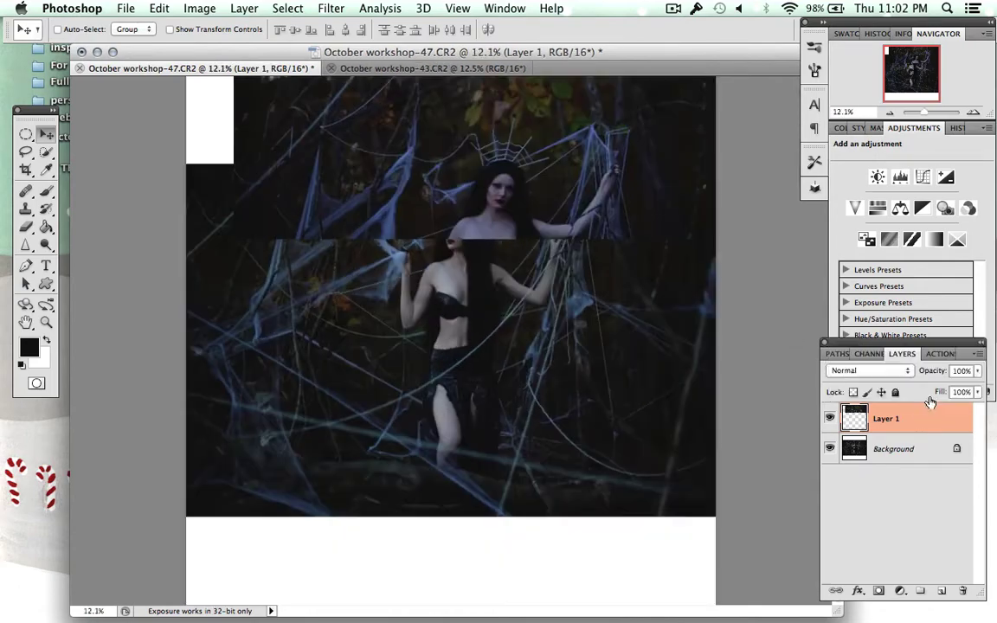
pyautogui.click(977, 370)
pyautogui.moveTo(976, 387); pyautogui.dragTo(945, 387)
pyautogui.moveTo(680, 261); pyautogui.dragTo(498, 266)
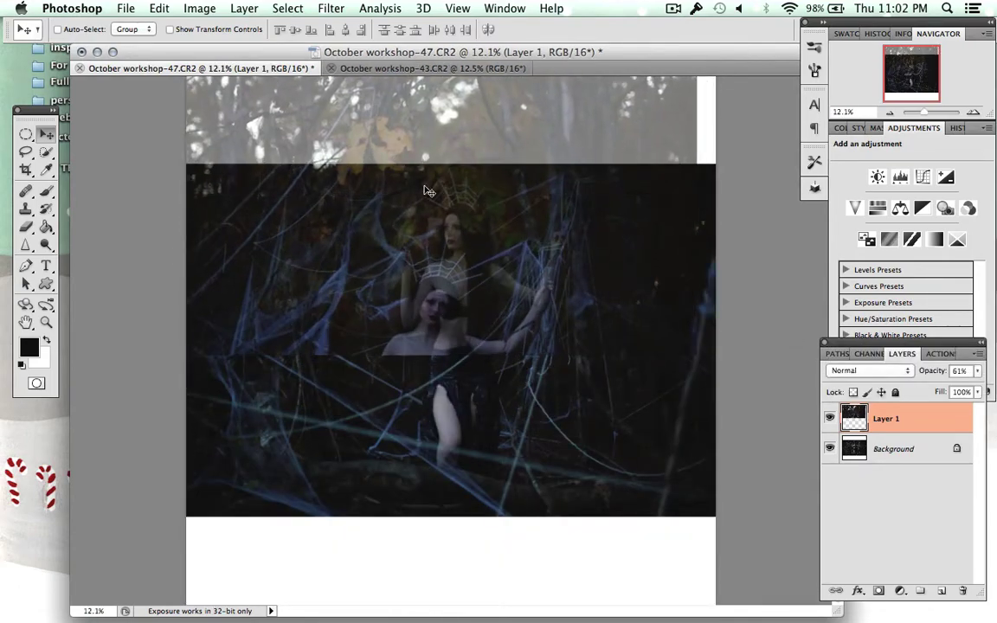
pyautogui.click(35, 225)
# - Add a layer mask to Layer 1 and paint with a 453 brush to reveal the woman's figure
pyautogui.click(879, 590)
pyautogui.press('b')
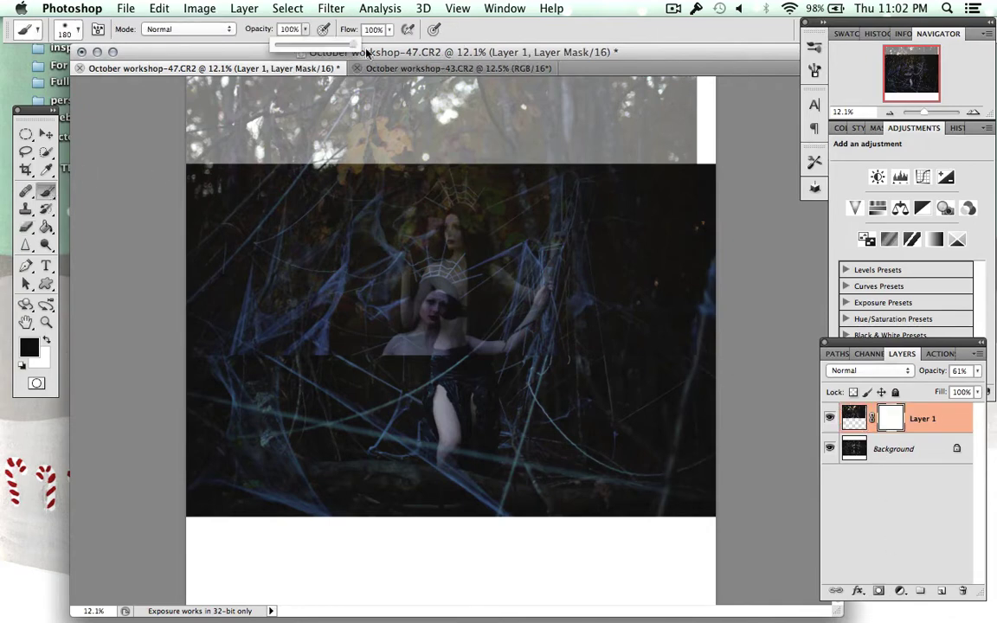
pyautogui.rightClick(332, 371)
pyautogui.press('Return')
pyautogui.moveTo(439, 345)
pyautogui.mouseDown()
pyautogui.moveTo(442, 198)
pyautogui.moveTo(462, 361)
pyautogui.mouseUp()
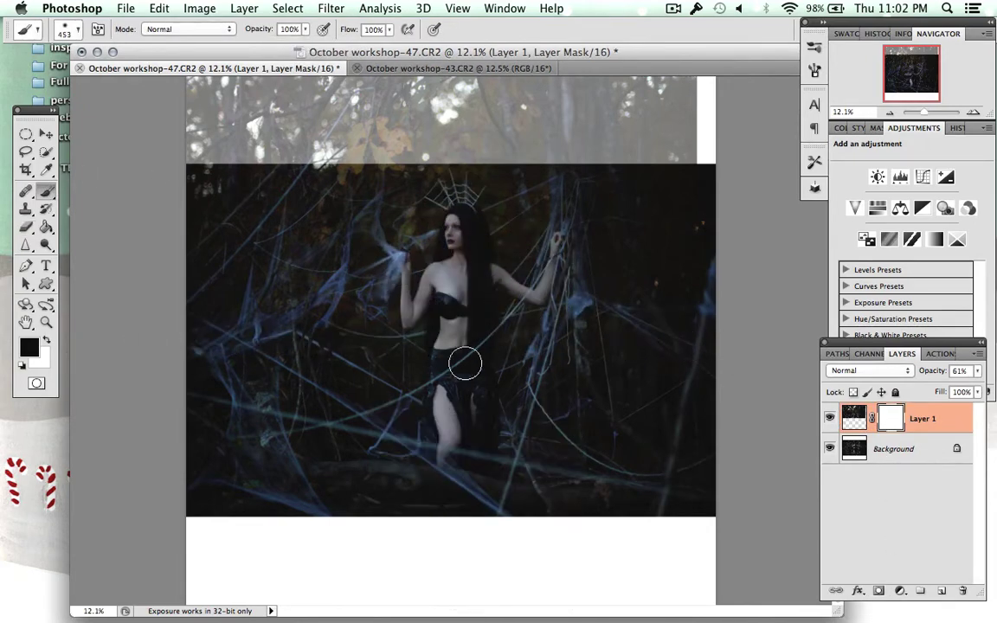
pyautogui.scroll(5, 641, 334)
pyautogui.scroll(5, 643, 339)
pyautogui.rightClick(589, 303)
pyautogui.write('53')
pyautogui.press('Return')
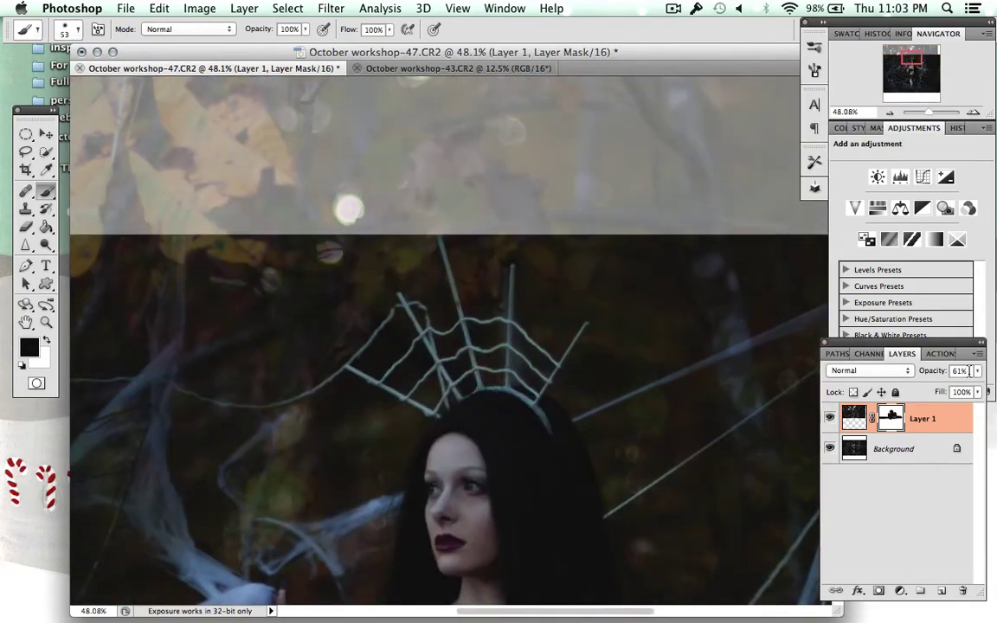
# - Return Layer 1 to 100% opacity and mask the trees off the cobwebs beside her hand with a 139 brush
pyautogui.moveTo(969, 370); pyautogui.dragTo(982, 387)
pyautogui.scroll(-2, 691, 283)
pyautogui.scroll(-5, 689, 285)
pyautogui.hscroll(-10, 689, 285)
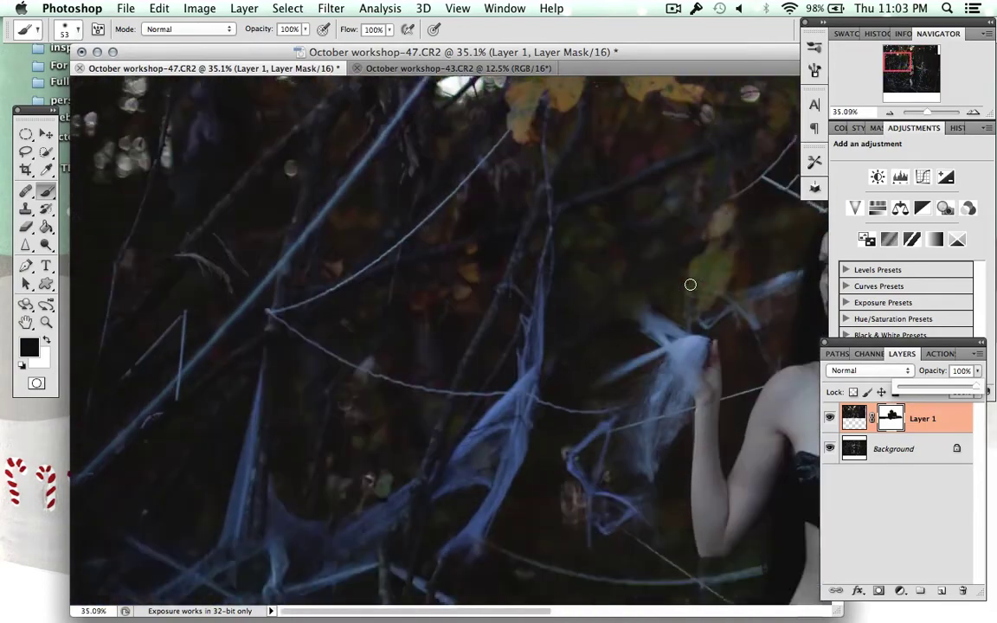
pyautogui.scroll(-3, 690, 285)
pyautogui.hscroll(5, 689, 285)
pyautogui.hscroll(5, 683, 312)
pyautogui.hscroll(5, 683, 311)
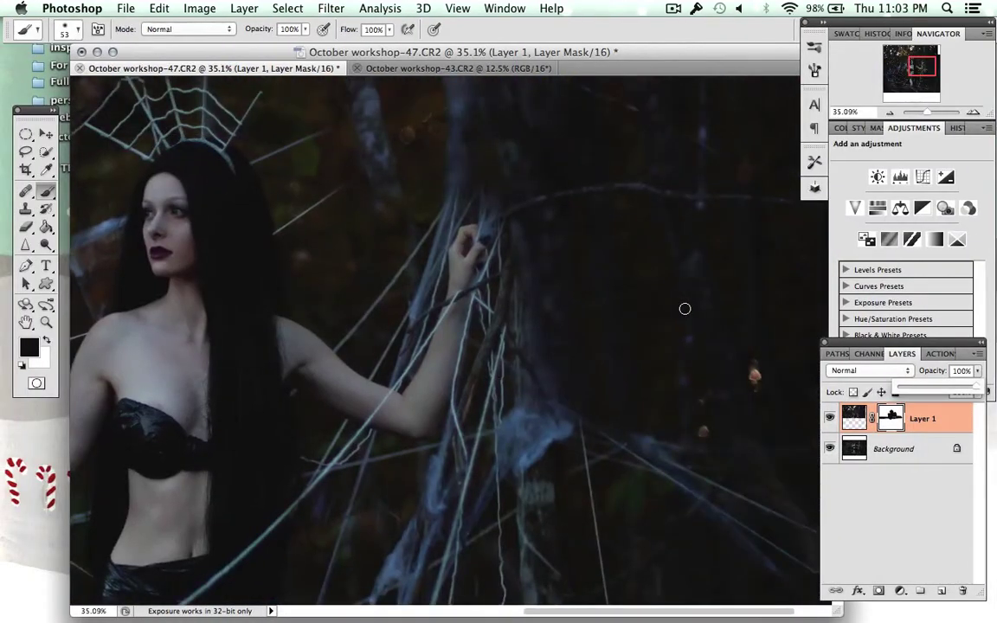
pyautogui.scroll(3, 684, 311)
pyautogui.scroll(5, 709, 389)
pyautogui.rightClick(741, 474)
pyautogui.write('139')
pyautogui.press('Return')
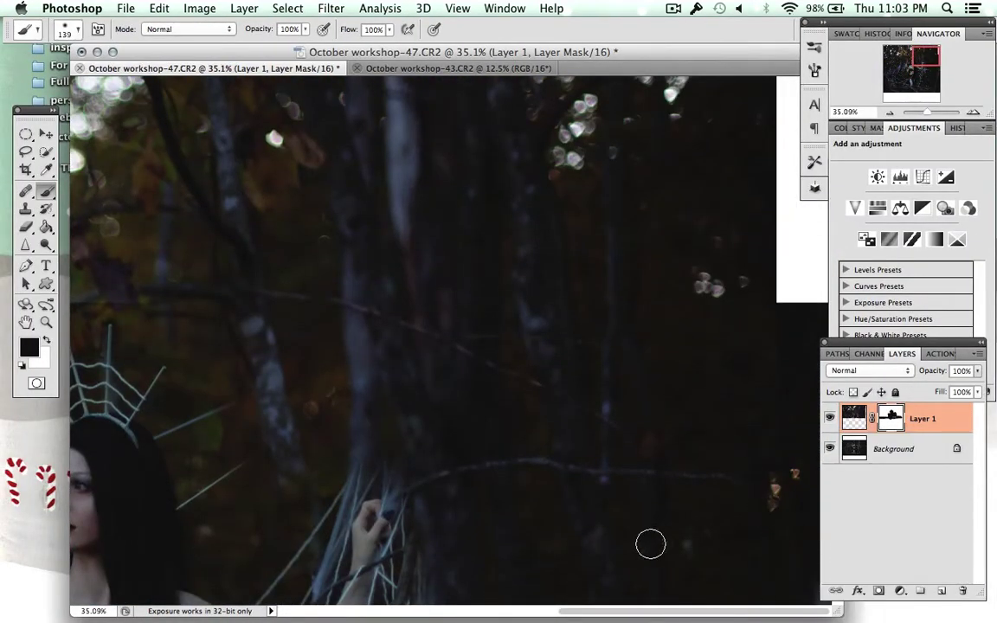
pyautogui.scroll(-3, 651, 543)
pyautogui.scroll(-2, 743, 518)
pyautogui.scroll(-3, 794, 359)
pyautogui.scroll(-2, 755, 434)
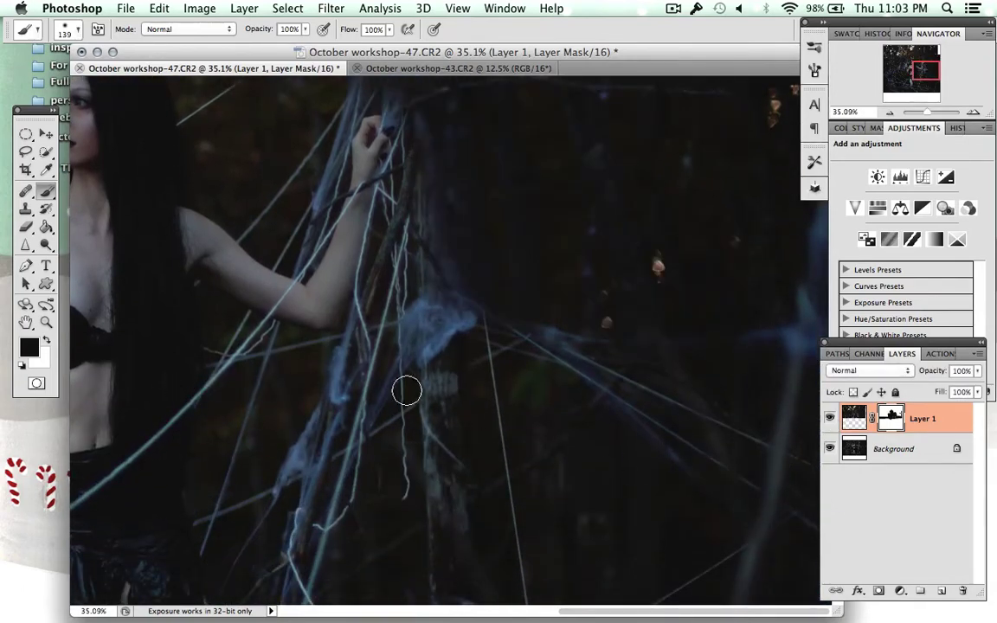
pyautogui.moveTo(405, 391); pyautogui.dragTo(566, 290)
# - Paint the mask over the cobwebs near her arm and reveal a cobweb strand below the yellow leaves
pyautogui.scroll(4, 749, 315)
pyautogui.scroll(4, 757, 360)
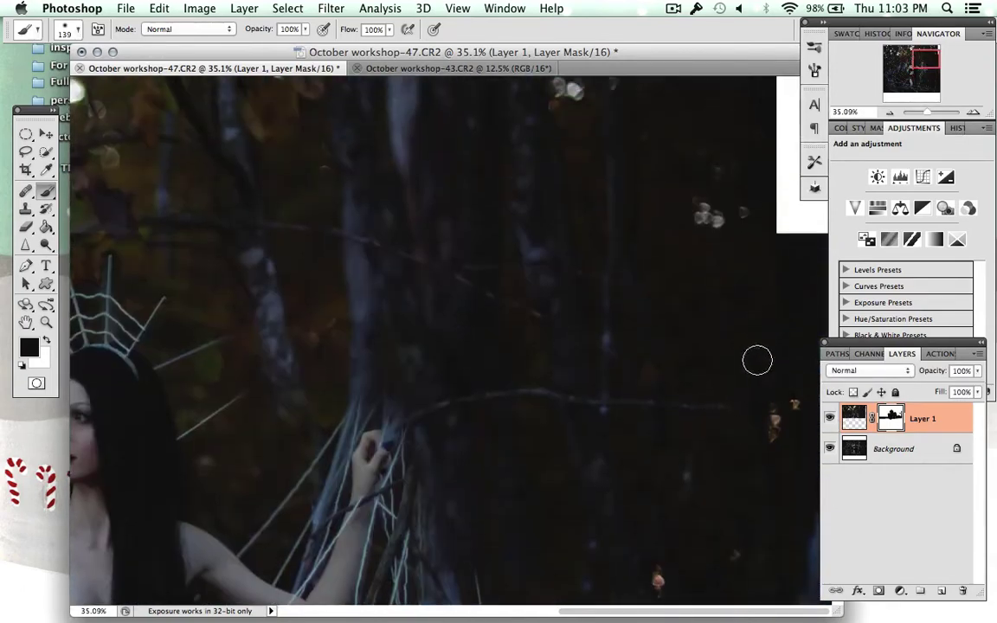
pyautogui.scroll(3, 796, 367)
pyautogui.hscroll(-7, 796, 378)
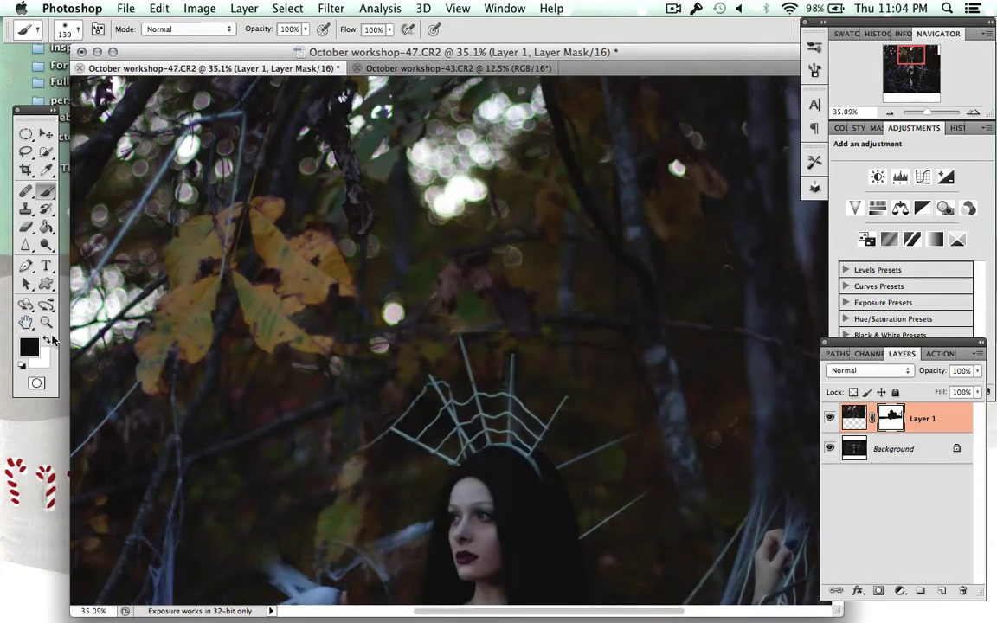
pyautogui.press('x')
pyautogui.rightClick(502, 328)
pyautogui.moveTo(562, 327); pyautogui.dragTo(445, 329)
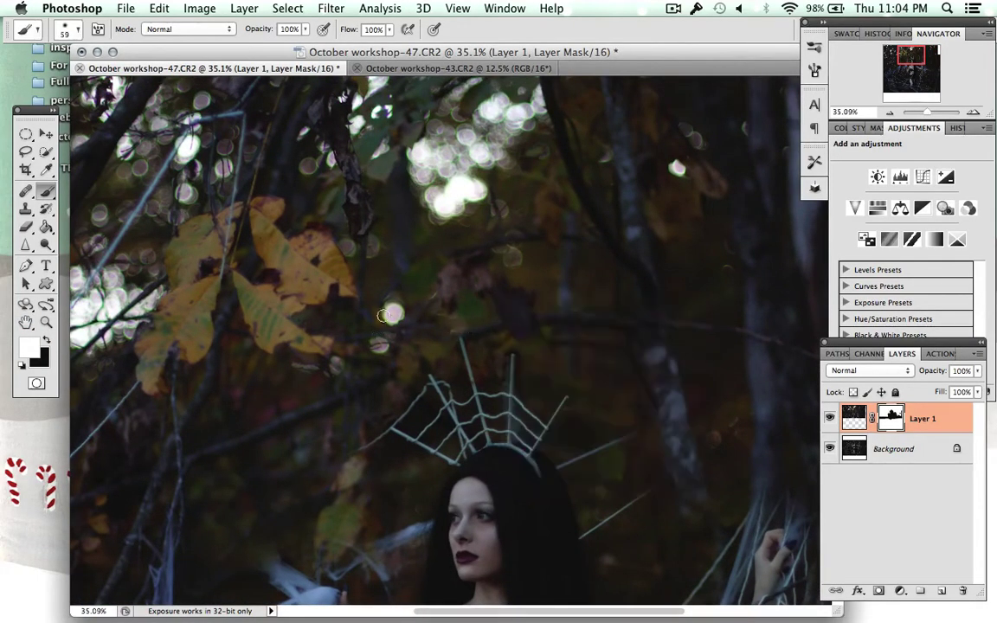
pyautogui.hscroll(-3, 523, 250)
pyautogui.hscroll(-3, 606, 303)
pyautogui.scroll(-5, 735, 372)
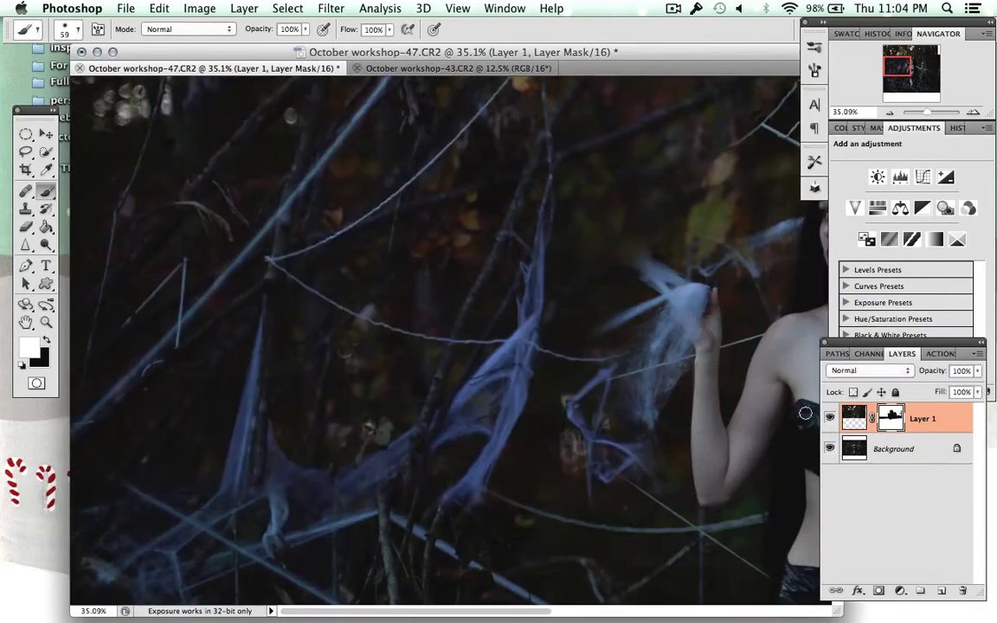
pyautogui.press('x')
pyautogui.rightClick(130, 227)
pyautogui.moveTo(216, 290); pyautogui.dragTo(259, 289)
pyautogui.press('Return')
pyautogui.moveTo(415, 286)
pyautogui.mouseDown()
pyautogui.moveTo(549, 318)
pyautogui.moveTo(634, 472)
pyautogui.moveTo(398, 446)
pyautogui.moveTo(385, 289)
pyautogui.moveTo(597, 224)
pyautogui.mouseUp()
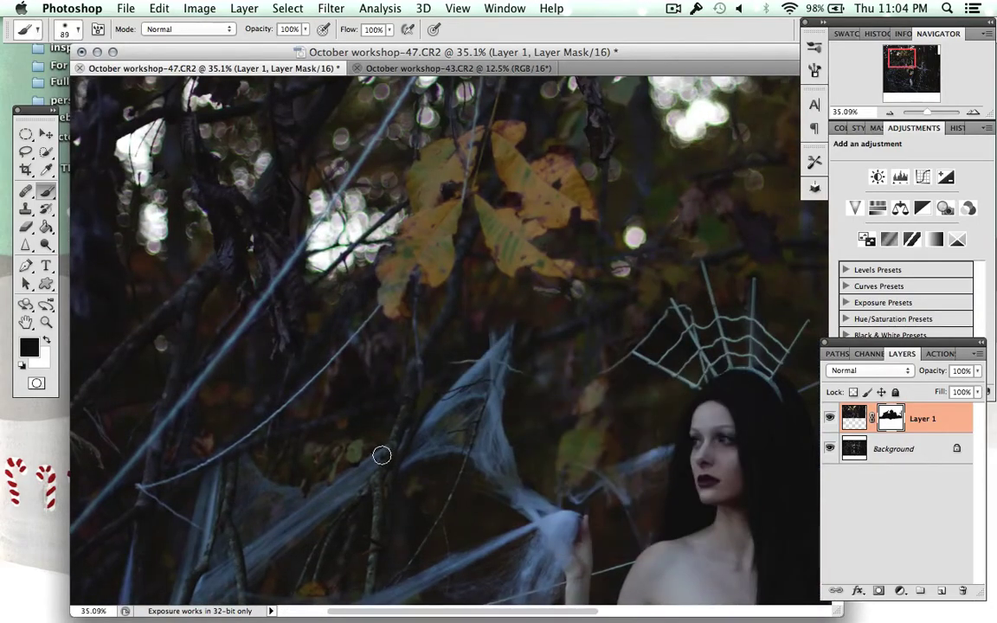
pyautogui.moveTo(381, 455); pyautogui.dragTo(376, 426)
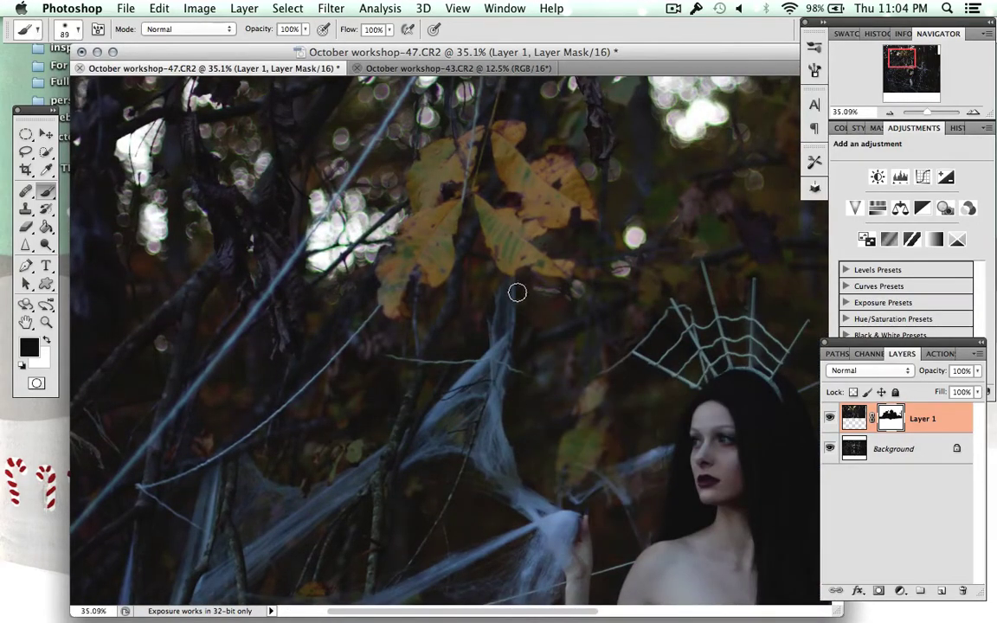
# - Briefly lower Layer 1's opacity to check alignment, then restore it to 100%
pyautogui.scroll(-5, 534, 378)
pyautogui.scroll(-5, 574, 324)
pyautogui.scroll(-5, 583, 322)
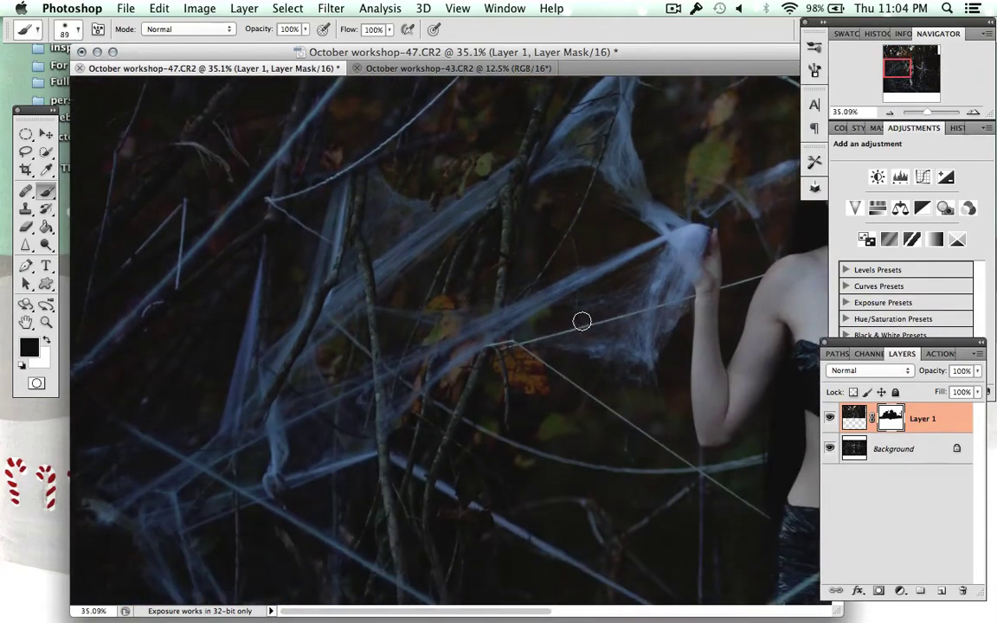
pyautogui.scroll(-5, 583, 320)
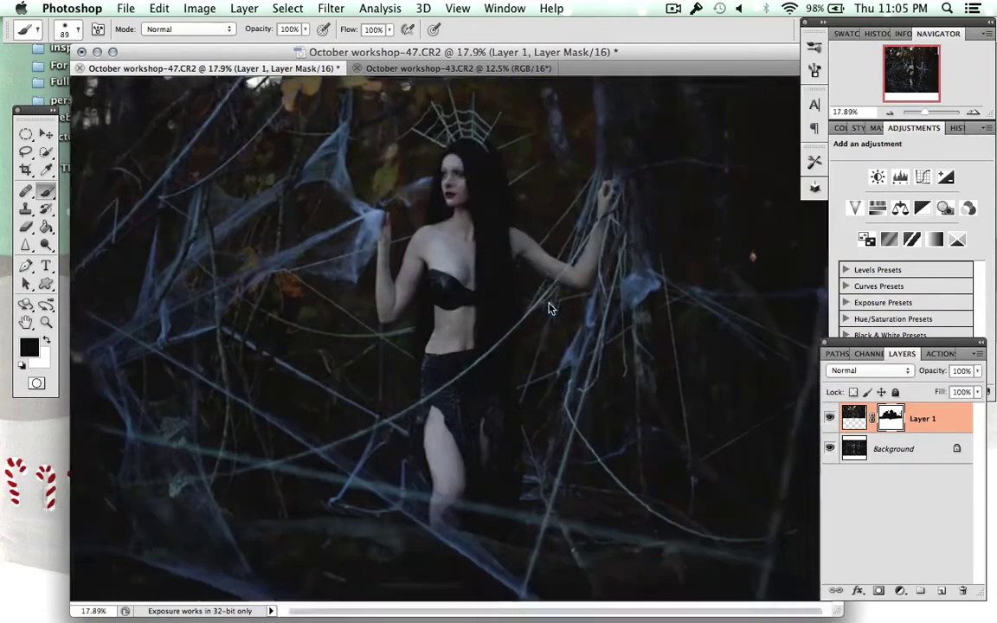
pyautogui.scroll(8, 550, 307)
pyautogui.scroll(2, 450, 309)
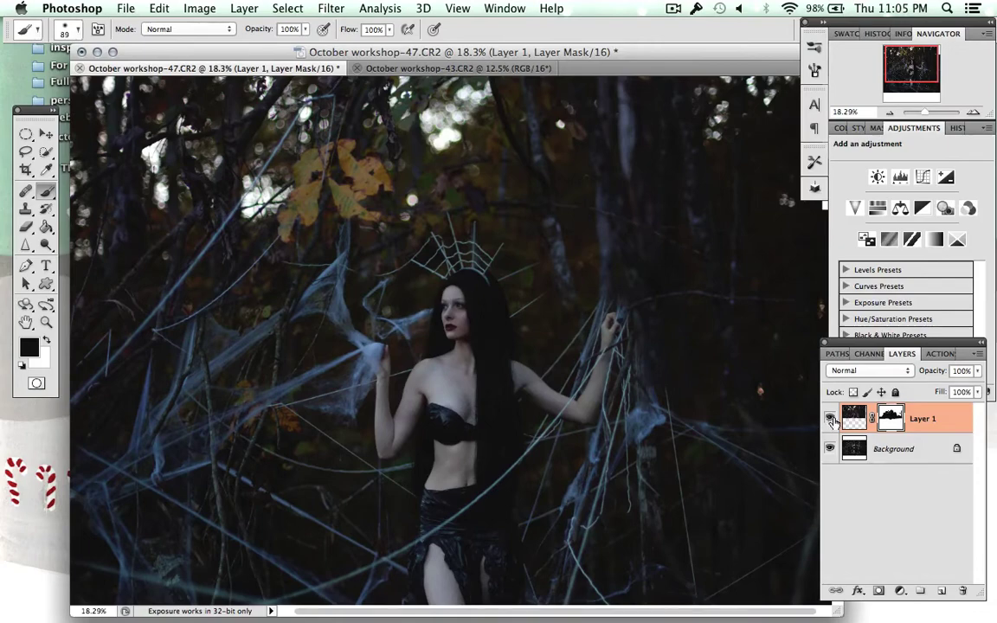
pyautogui.rightClick(537, 257)
pyautogui.moveTo(667, 272); pyautogui.dragTo(698, 272)
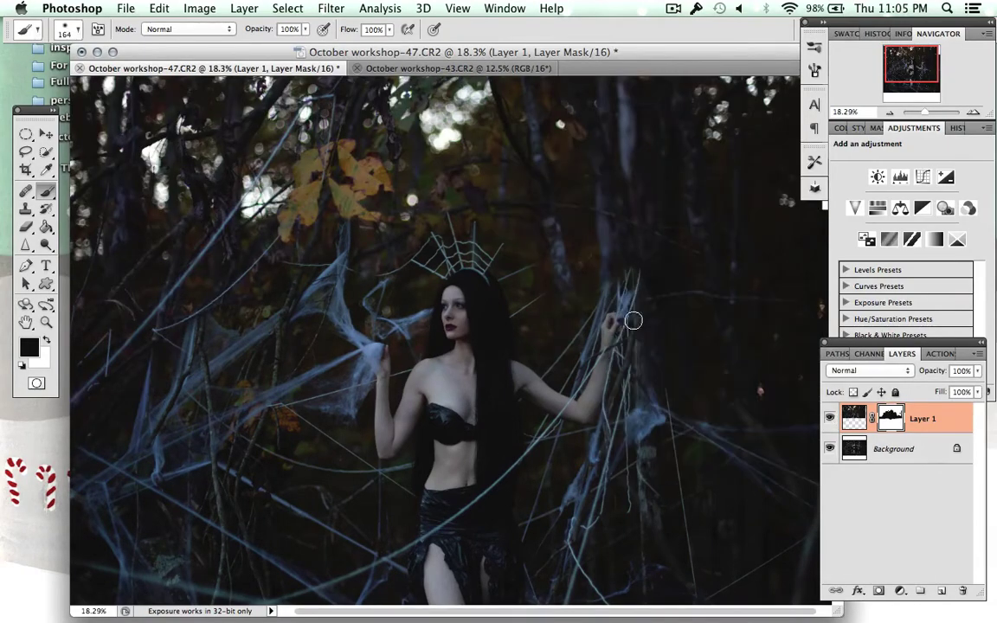
pyautogui.click(733, 330)
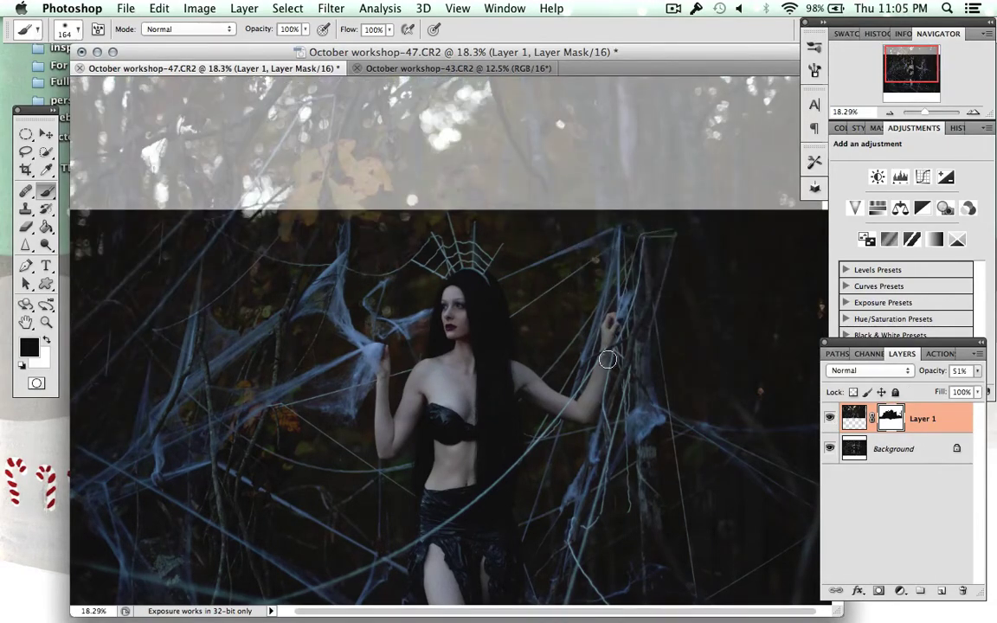
pyautogui.write('100')
pyautogui.press('Return')
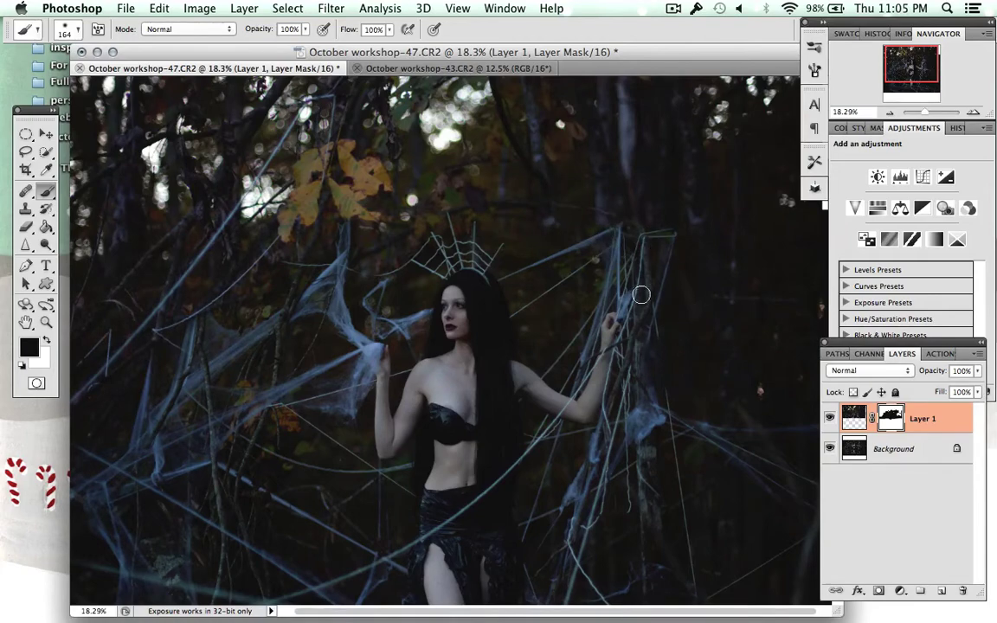
# - Reveal the cobwebs on the left side using a 110 brush on the mask
pyautogui.rightClick(610, 302)
pyautogui.moveTo(697, 268); pyautogui.dragTo(671, 267)
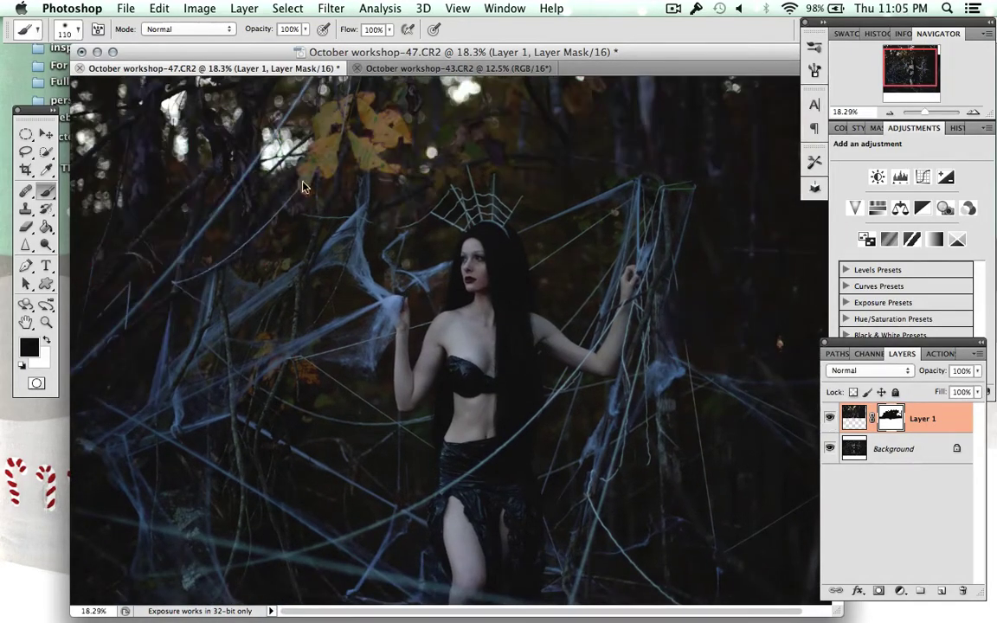
pyautogui.moveTo(178, 282); pyautogui.dragTo(220, 258)
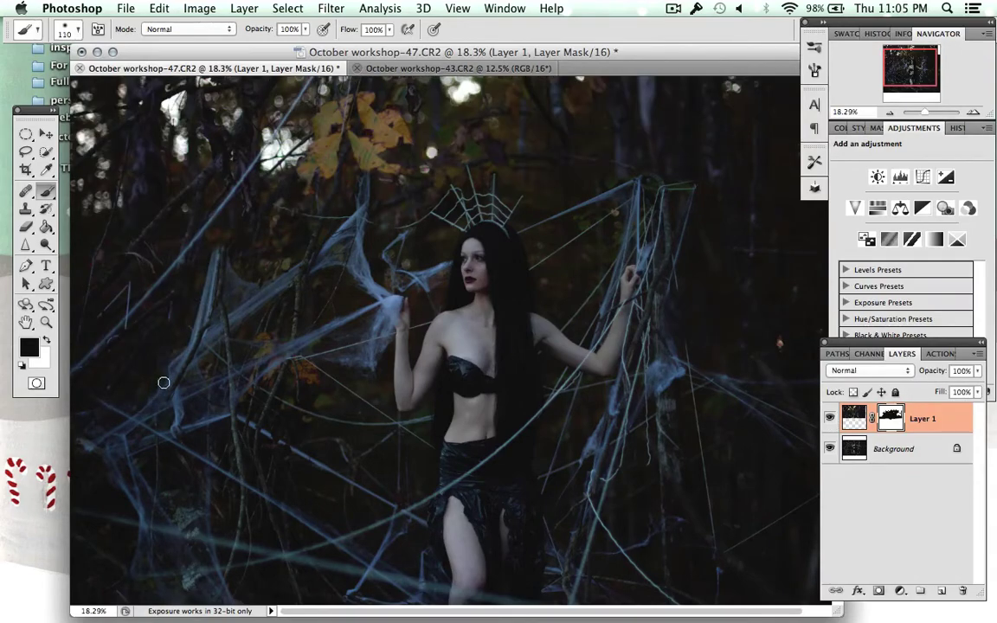
pyautogui.scroll(-2, 523, 307)
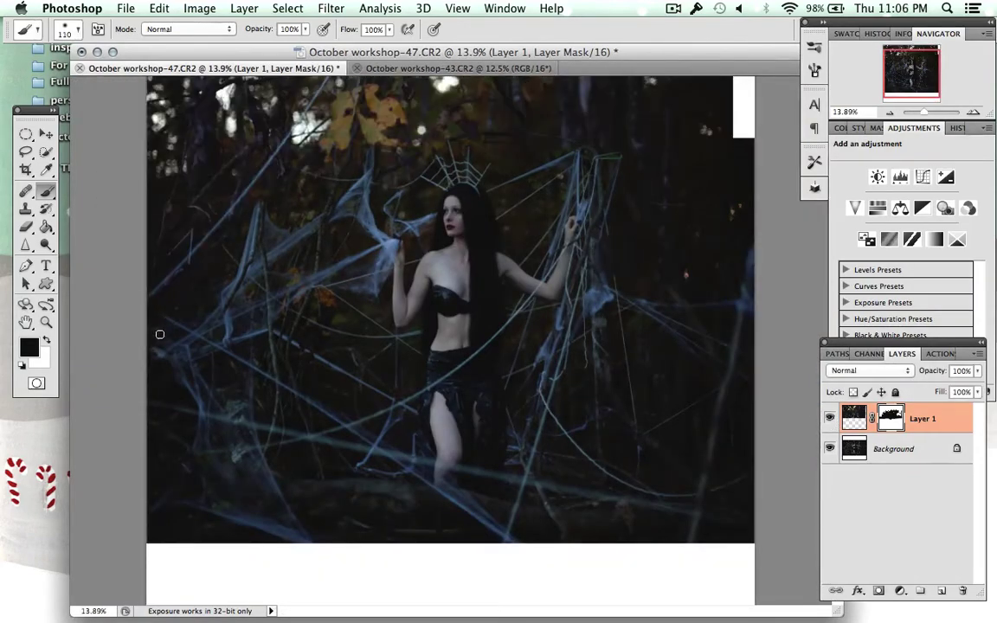
pyautogui.scroll(5, 294, 305)
pyautogui.hscroll(-3, 328, 324)
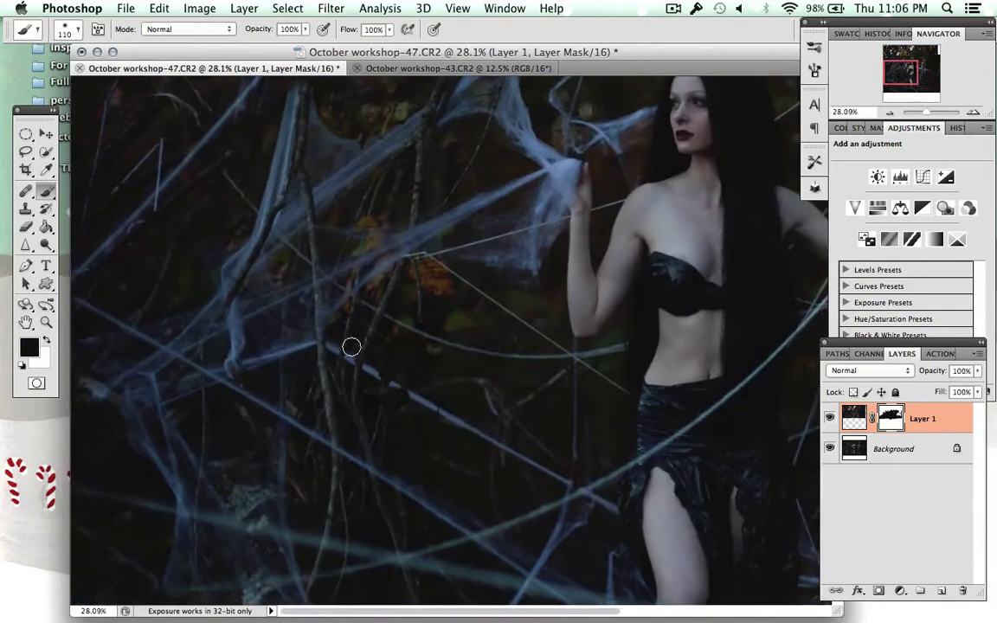
pyautogui.scroll(3, 351, 339)
pyautogui.scroll(3, 415, 286)
pyautogui.scroll(-1, 519, 260)
pyautogui.scroll(-5, 519, 262)
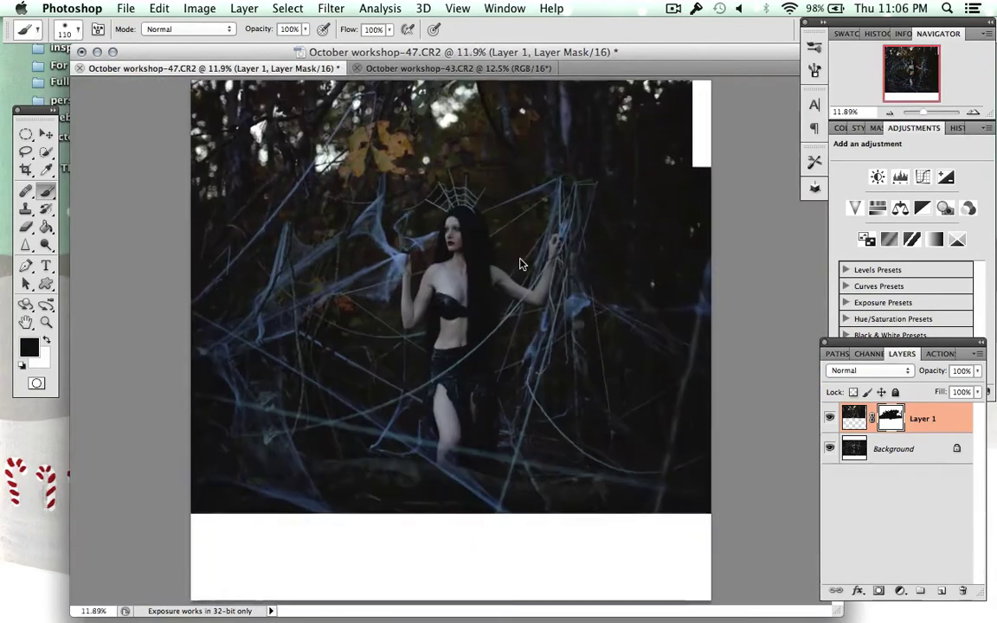
# - Bring the workshop-42 photo in as Layer 2 and move it into the upper right
pyautogui.press('c')
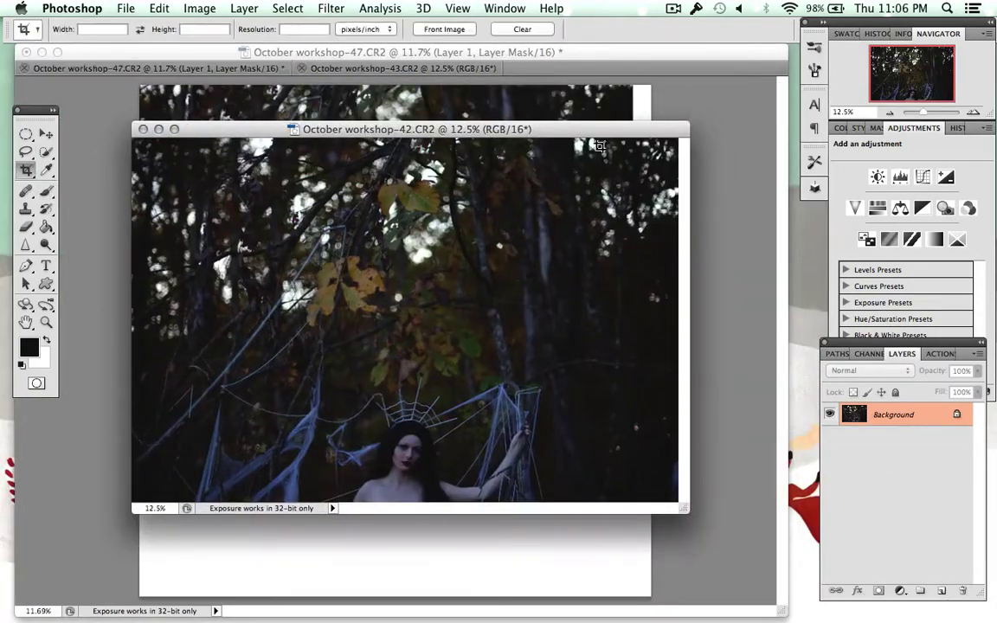
pyautogui.press('v')
pyautogui.moveTo(452, 167); pyautogui.dragTo(589, 223)
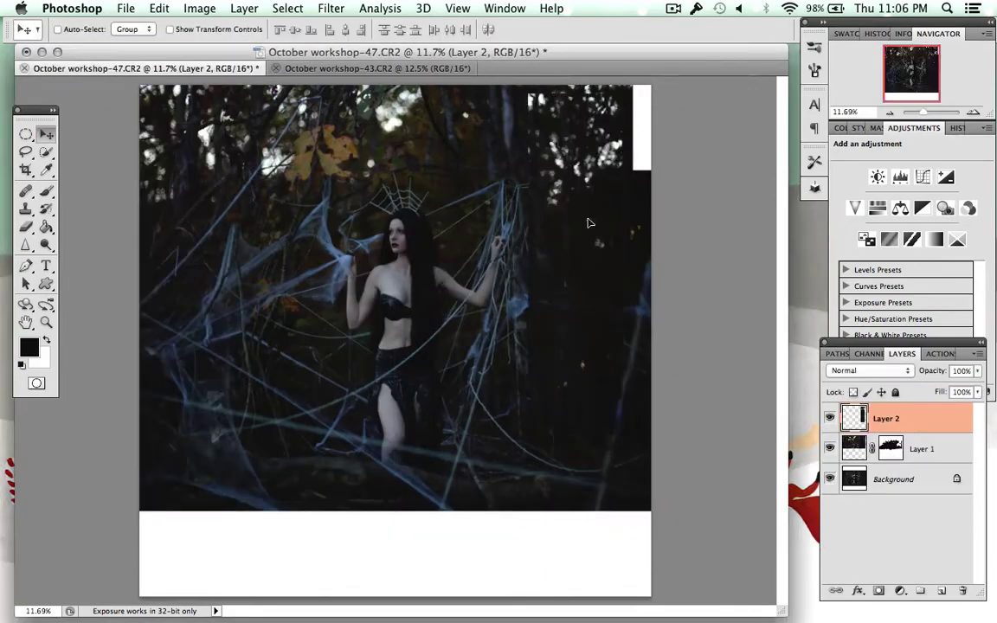
pyautogui.moveTo(725, 240)
pyautogui.mouseDown()
pyautogui.moveTo(612, 216)
pyautogui.moveTo(609, 202)
pyautogui.mouseUp()
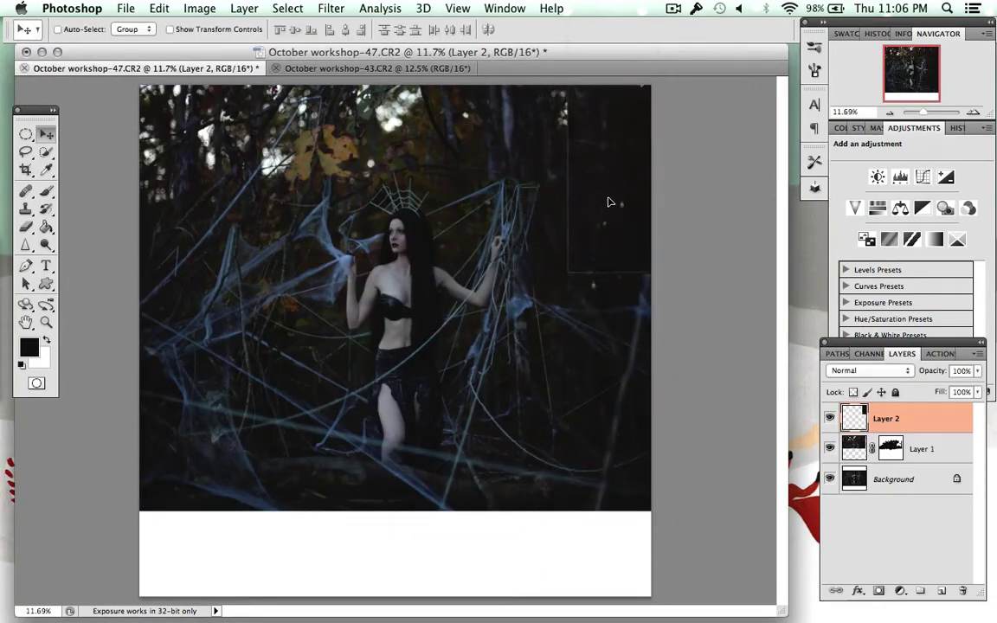
# - Add a layer mask to Layer 2 and set up the Brush tool for masking
pyautogui.click(878, 590)
pyautogui.press('b')
pyautogui.rightClick(489, 264)
pyautogui.press('Return')
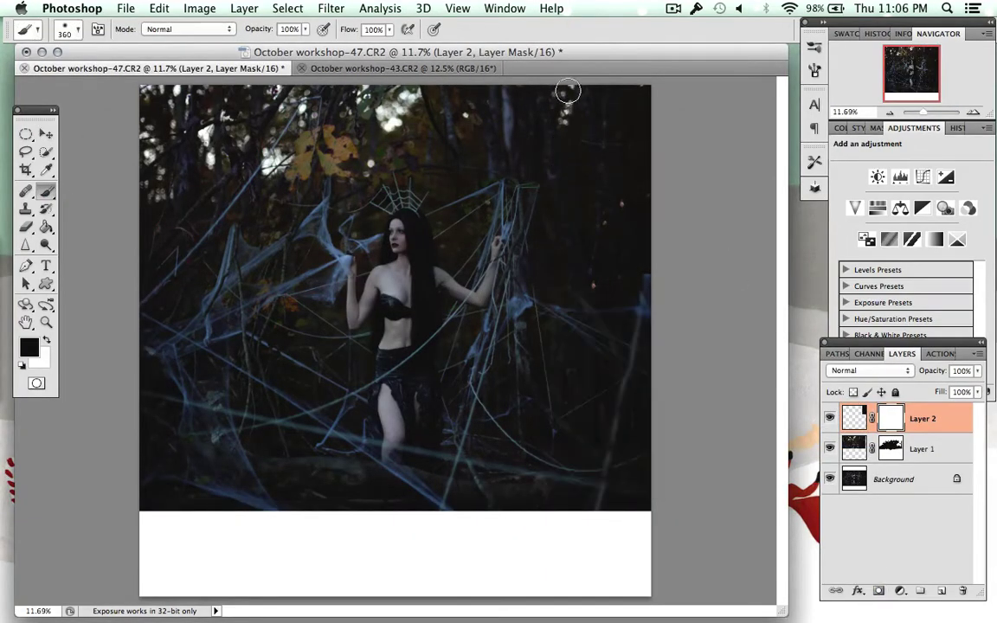
pyautogui.scroll(1, 657, 254)
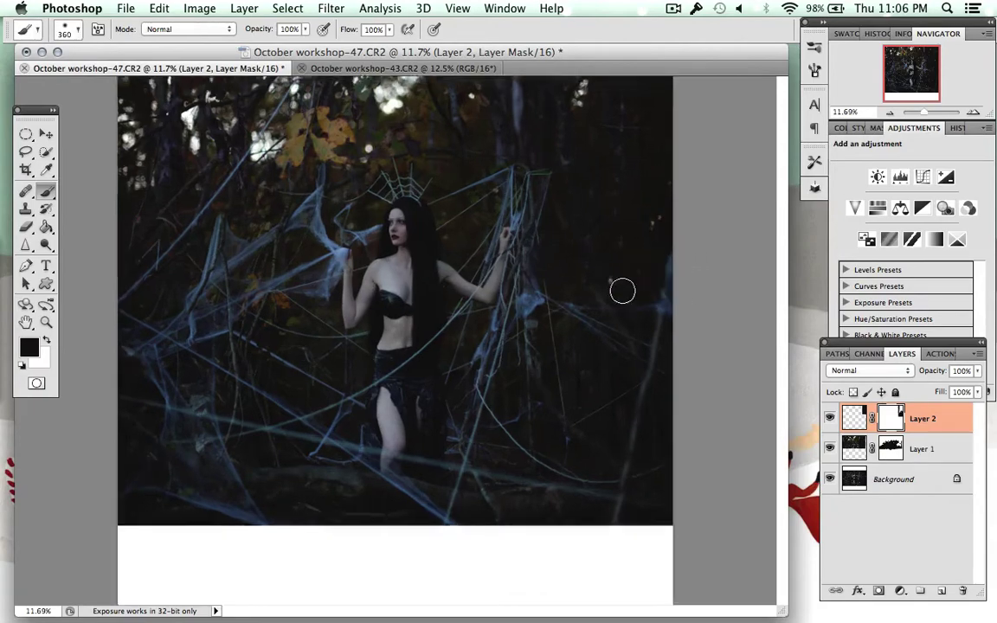
pyautogui.scroll(3, 621, 289)
pyautogui.scroll(-10, 700, 474)
pyautogui.scroll(2, 679, 418)
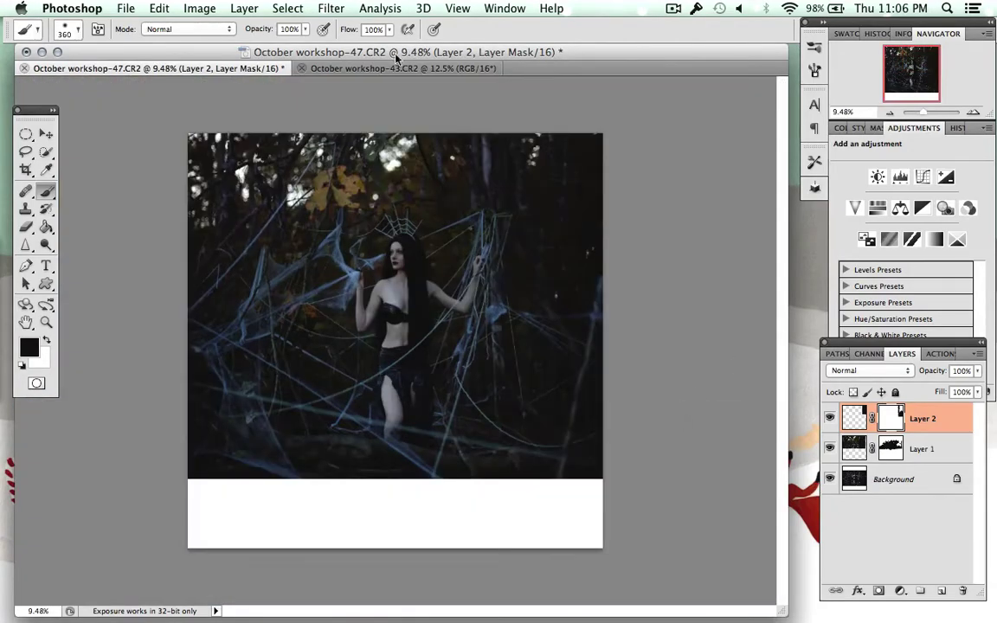
# - Copy the workshop-43 image into workshop-47 as Layer 3 at 46% opacity
pyautogui.press('v')
pyautogui.click(403, 67)
pyautogui.moveTo(402, 68); pyautogui.dragTo(415, 76)
pyautogui.moveTo(186, 395)
pyautogui.mouseDown()
pyautogui.moveTo(481, 338)
pyautogui.moveTo(521, 504)
pyautogui.moveTo(515, 436)
pyautogui.mouseUp()
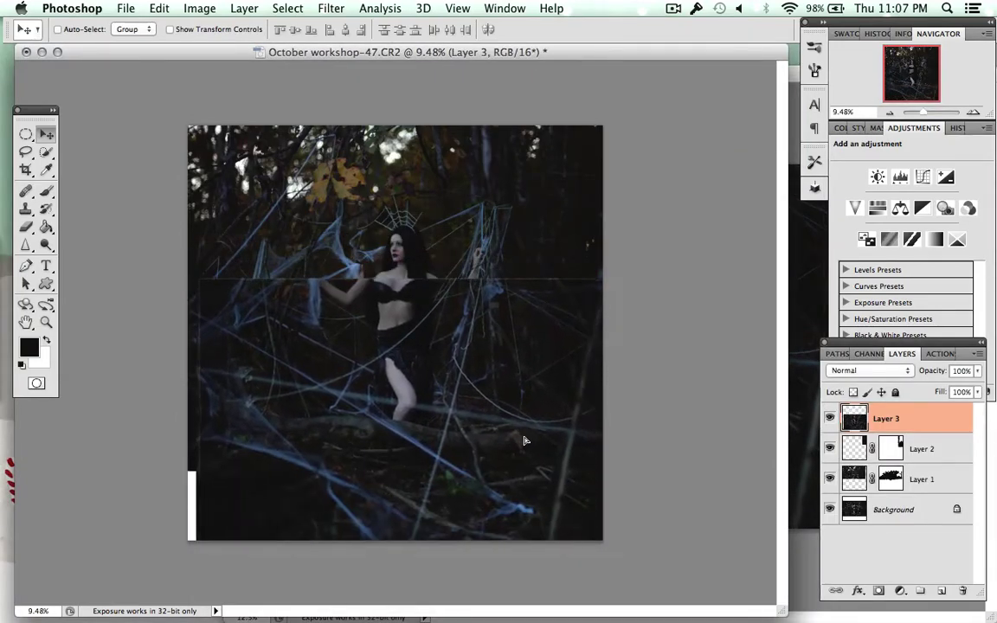
pyautogui.press('4')
pyautogui.press('6')
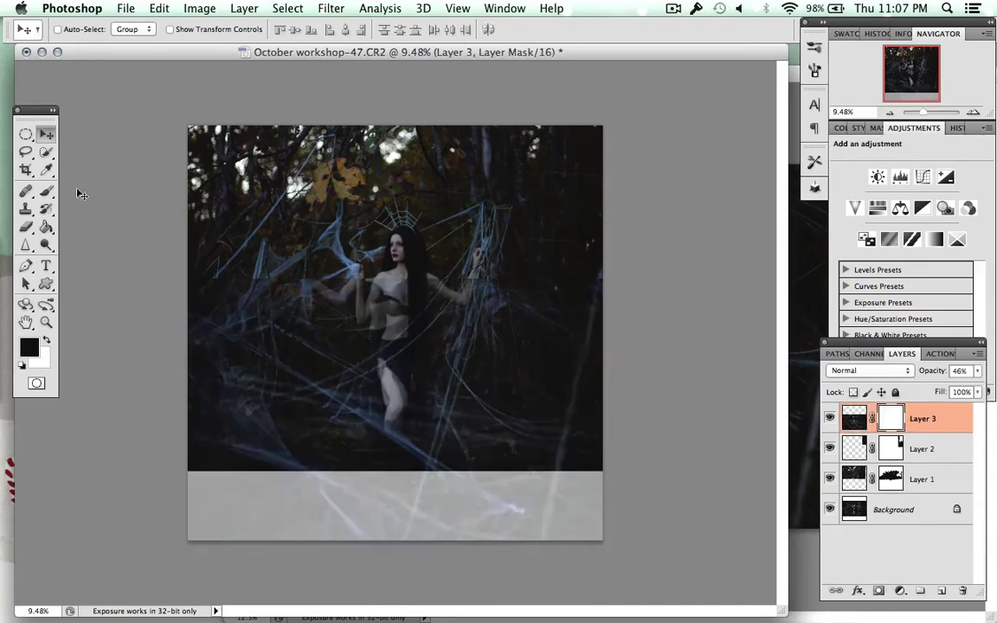
# - Mask Layer 3 off the woman and her legs, then restore it to 100% opacity
pyautogui.click(46, 191)
pyautogui.rightClick(292, 331)
pyautogui.moveTo(292, 330); pyautogui.dragTo(400, 278)
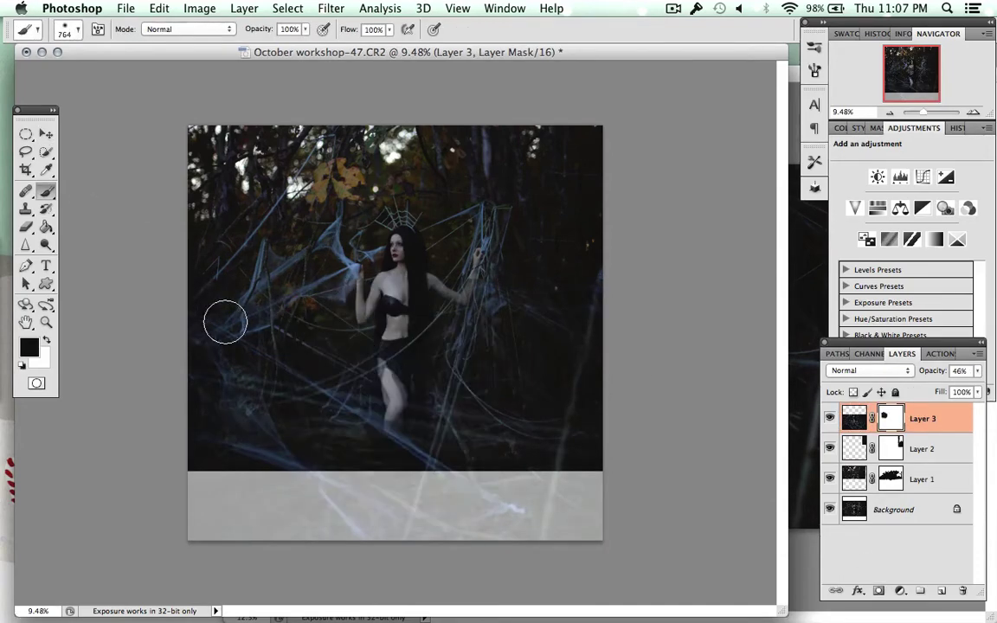
pyautogui.moveTo(254, 339)
pyautogui.mouseDown()
pyautogui.moveTo(494, 356)
pyautogui.moveTo(600, 268)
pyautogui.mouseUp()
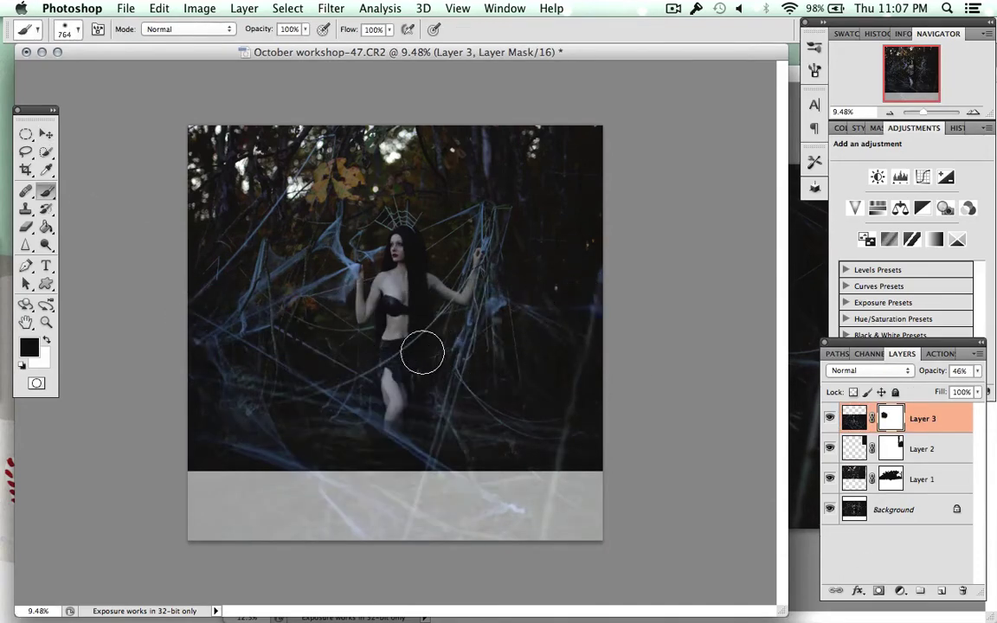
pyautogui.moveTo(231, 355)
pyautogui.mouseDown()
pyautogui.moveTo(401, 412)
pyautogui.moveTo(611, 418)
pyautogui.mouseUp()
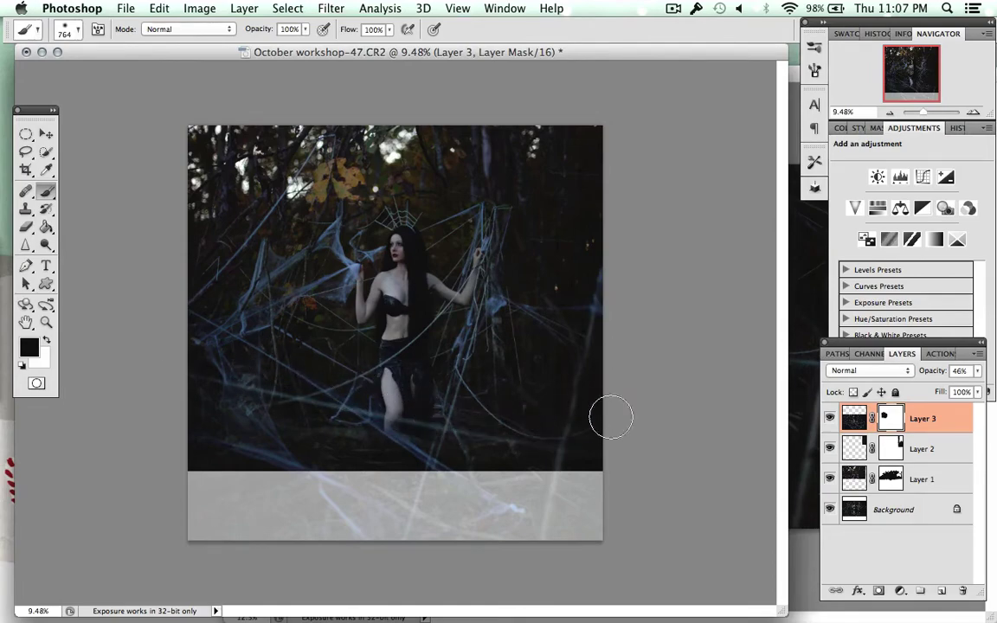
pyautogui.moveTo(977, 370); pyautogui.dragTo(978, 387)
# - Pan around to review the blended bottom forest and switch to full screen view
pyautogui.scroll(3, 411, 344)
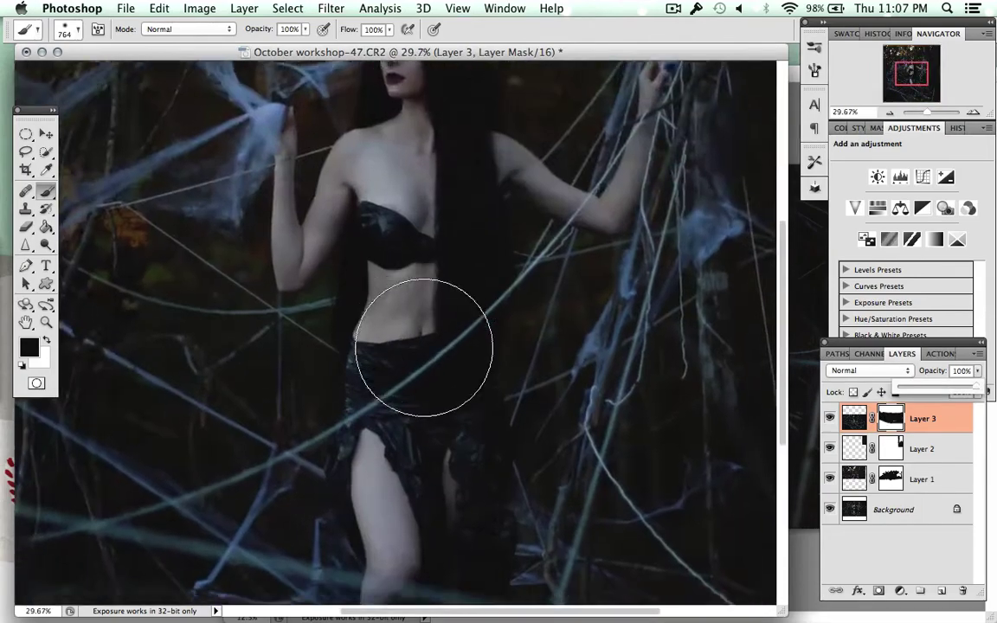
pyautogui.scroll(2, 423, 349)
pyautogui.scroll(-3, 671, 350)
pyautogui.scroll(-2, 671, 351)
pyautogui.hscroll(-3, 671, 350)
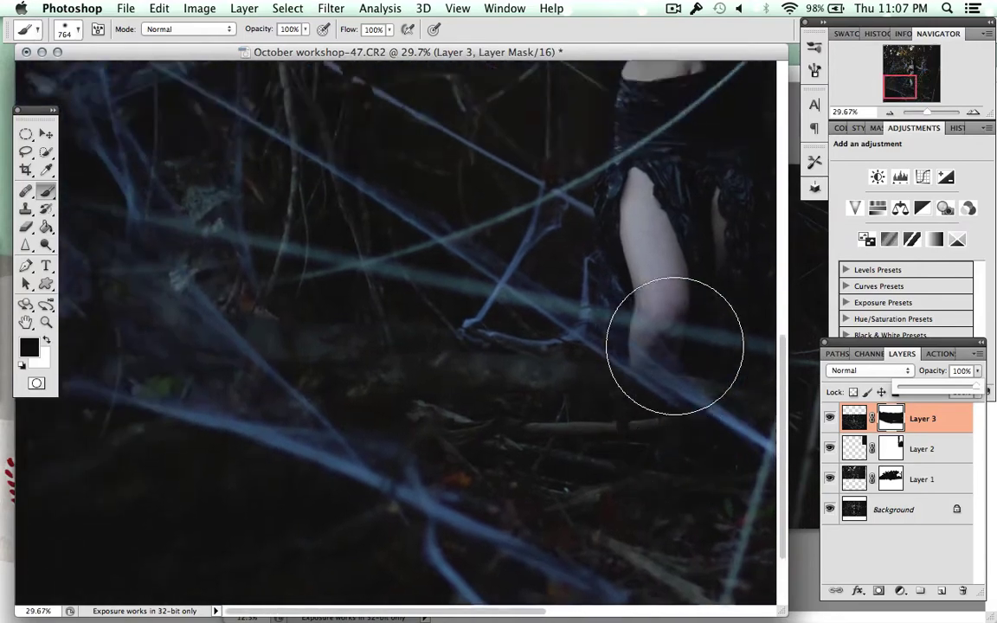
pyautogui.hscroll(6, 675, 346)
pyautogui.scroll(-2, 674, 346)
pyautogui.scroll(-2, 708, 329)
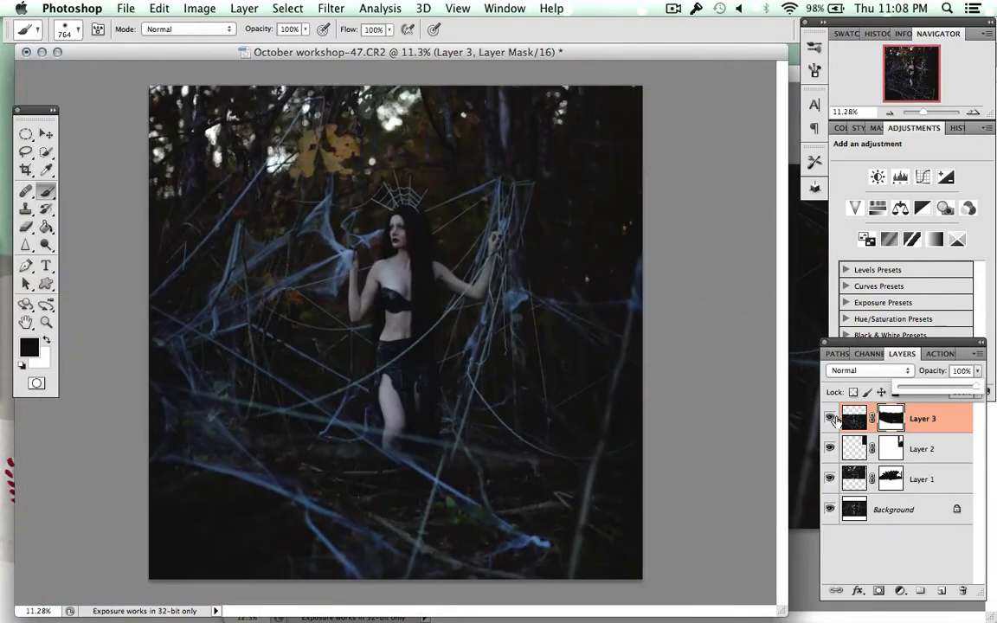
pyautogui.press('f')
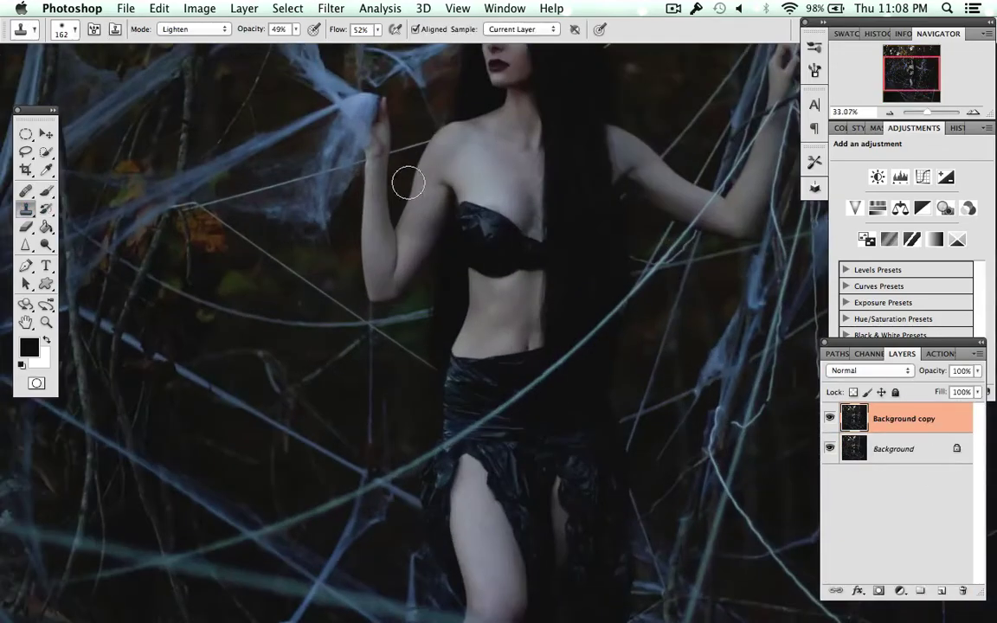
# - Clone dark ground over the bright twig tip at Normal, 81% opacity, then flatten the image
pyautogui.click(192, 28)
pyautogui.click(296, 28)
pyautogui.scroll(-5, 467, 329)
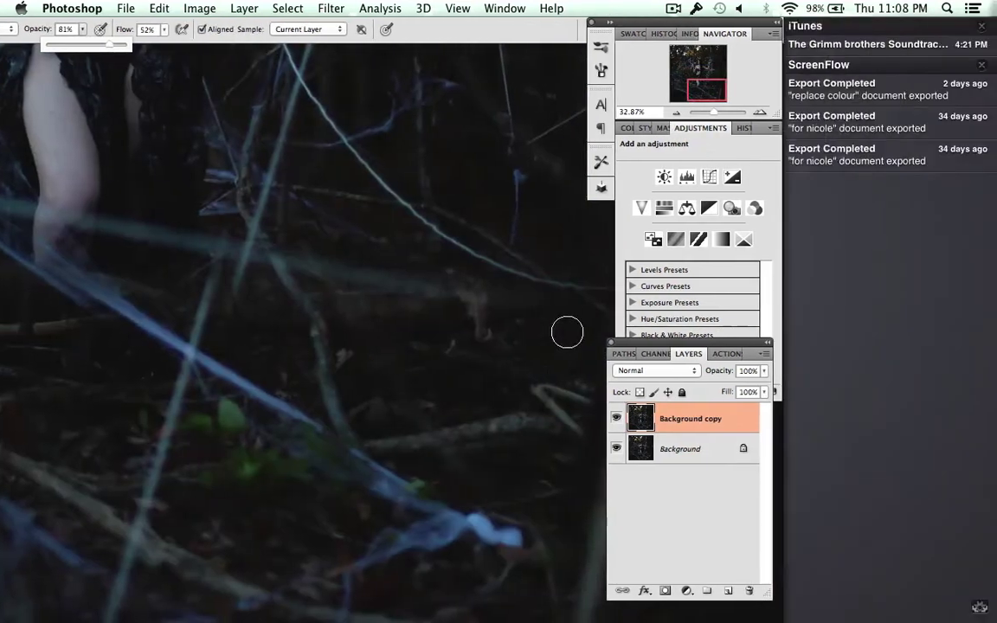
pyautogui.click(567, 332)
pyautogui.keyDown('alt'); pyautogui.click(704, 573); pyautogui.keyUp('alt')
pyautogui.moveTo(694, 527)
pyautogui.mouseDown()
pyautogui.moveTo(727, 536)
pyautogui.moveTo(628, 534)
pyautogui.moveTo(658, 565)
pyautogui.moveTo(631, 557)
pyautogui.mouseUp()
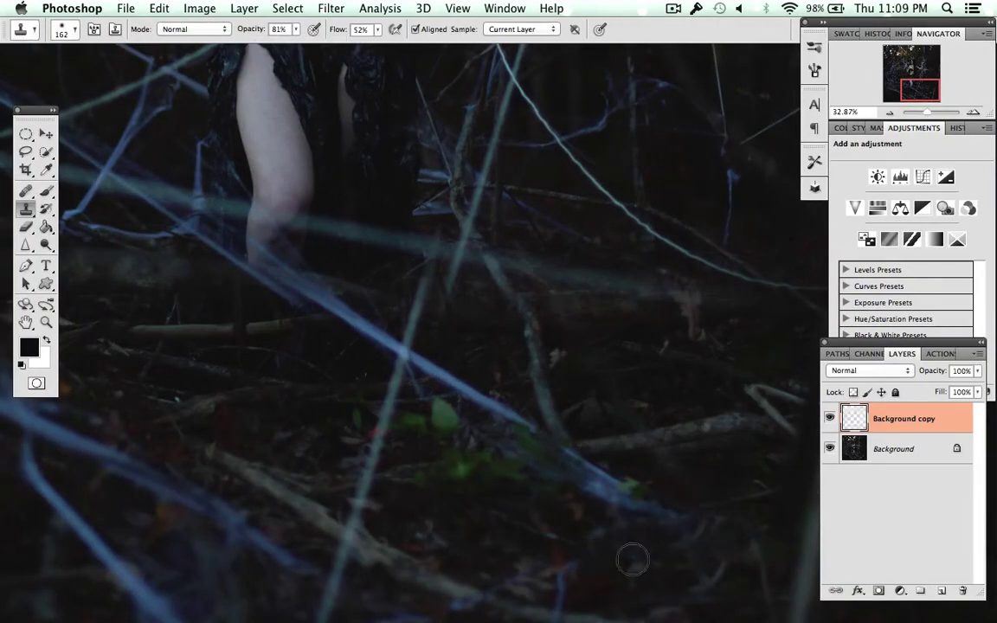
pyautogui.press('super+0')
pyautogui.press('super+j')
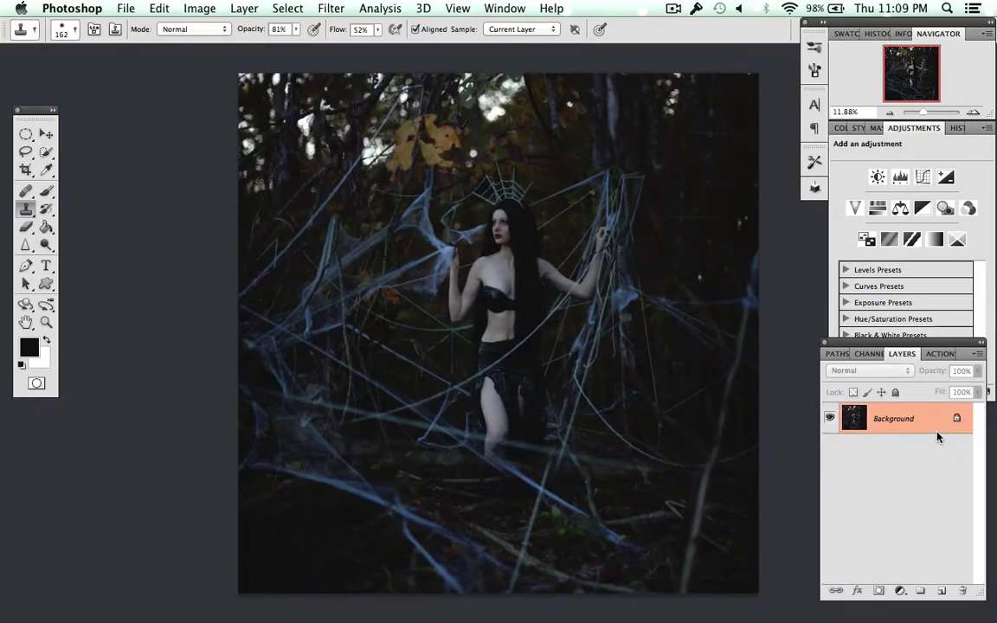
# - Run the Frequency Separation action to create High and Low frequency layers
pyautogui.click(939, 353)
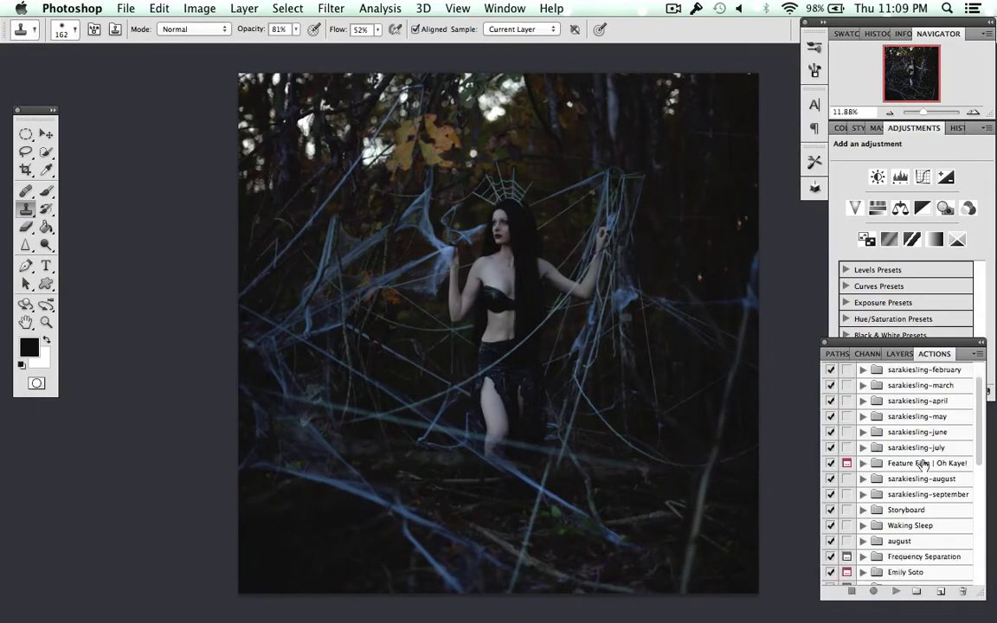
pyautogui.click(895, 591)
pyautogui.press('Return')
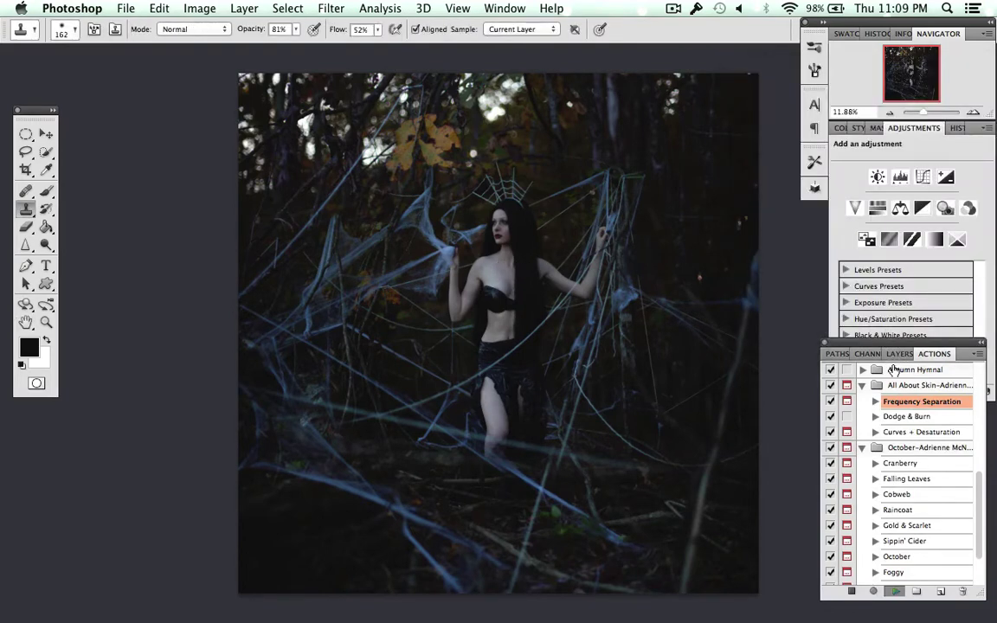
# - Heal a midriff blemish and a lower-chest spot with the Healing Brush, sampling midriff skin
pyautogui.press('j')
pyautogui.scroll(5, 517, 226)
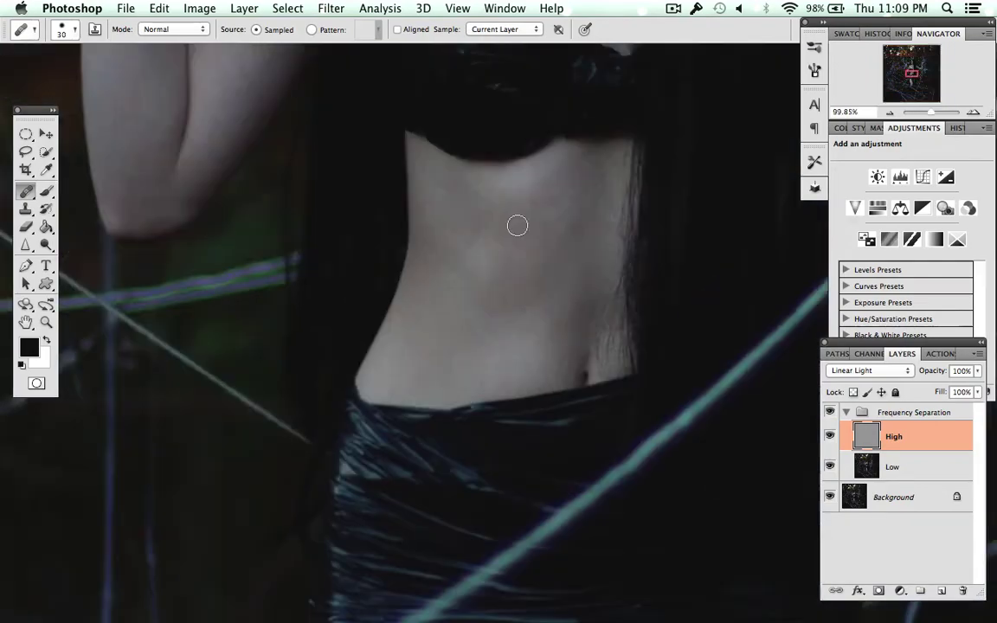
pyautogui.click(553, 358)
pyautogui.click(517, 245)
pyautogui.scroll(5, 614, 229)
pyautogui.hscroll(-5, 614, 229)
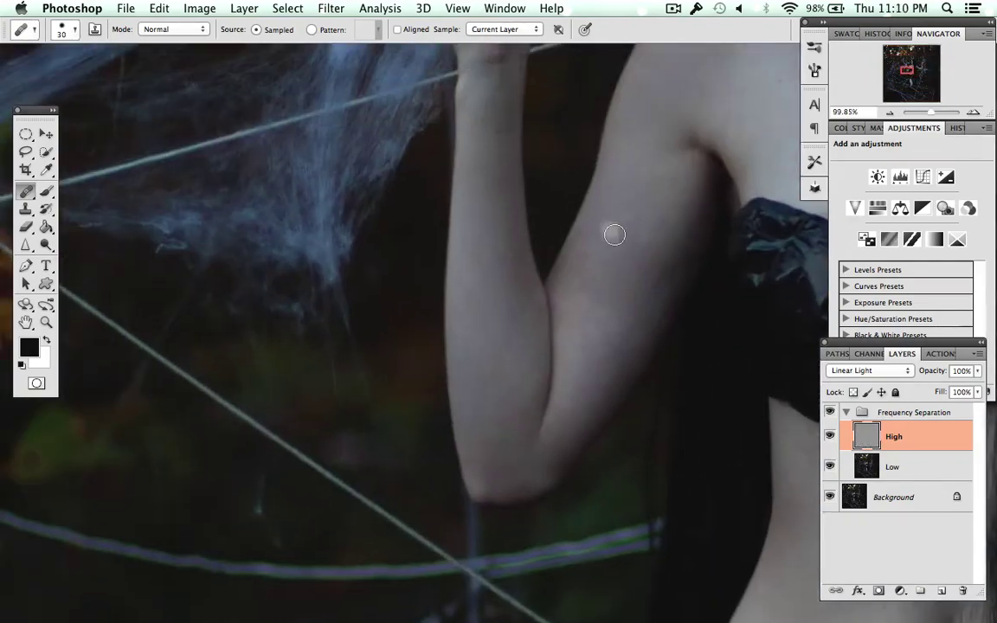
pyautogui.scroll(2, 600, 261)
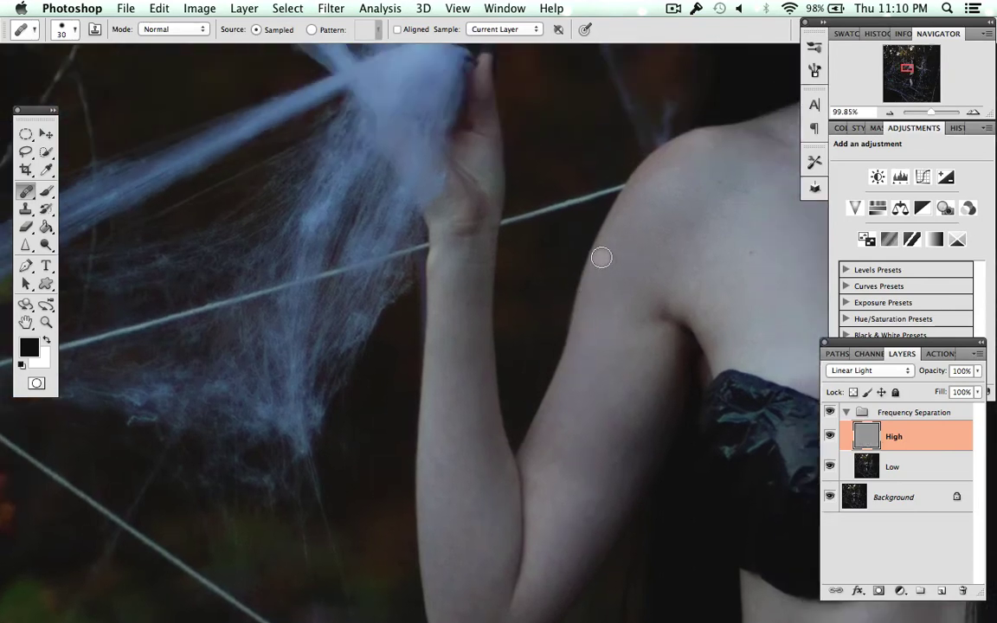
pyautogui.scroll(5, 601, 259)
pyautogui.hscroll(2, 602, 260)
pyautogui.click(656, 583)
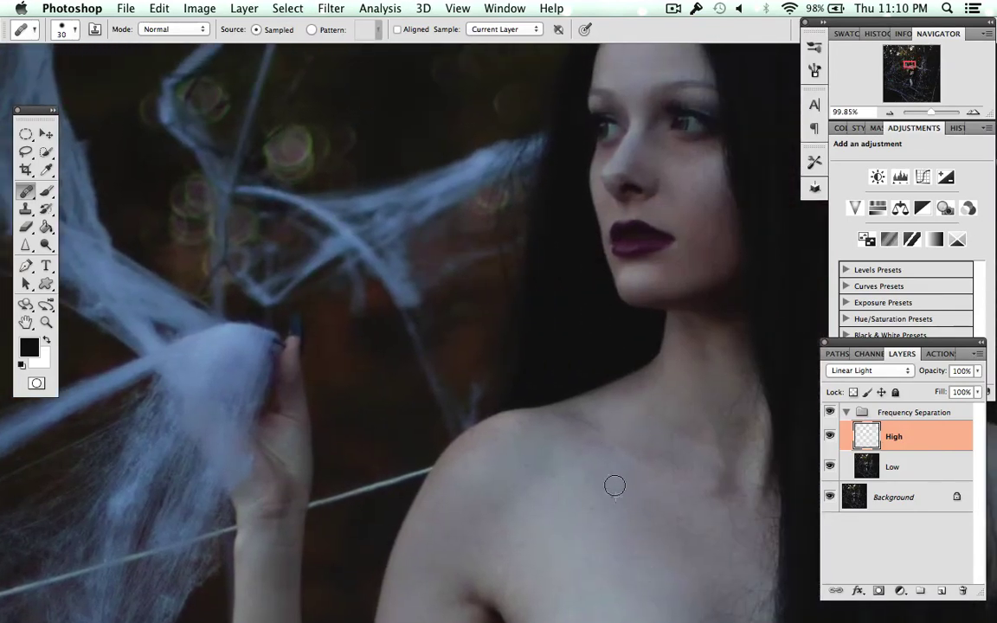
# - Shrink the healing brush to 18, then 10, and heal skin texture on the neck
pyautogui.rightClick(489, 376)
pyautogui.write('18')
pyautogui.press('Return')
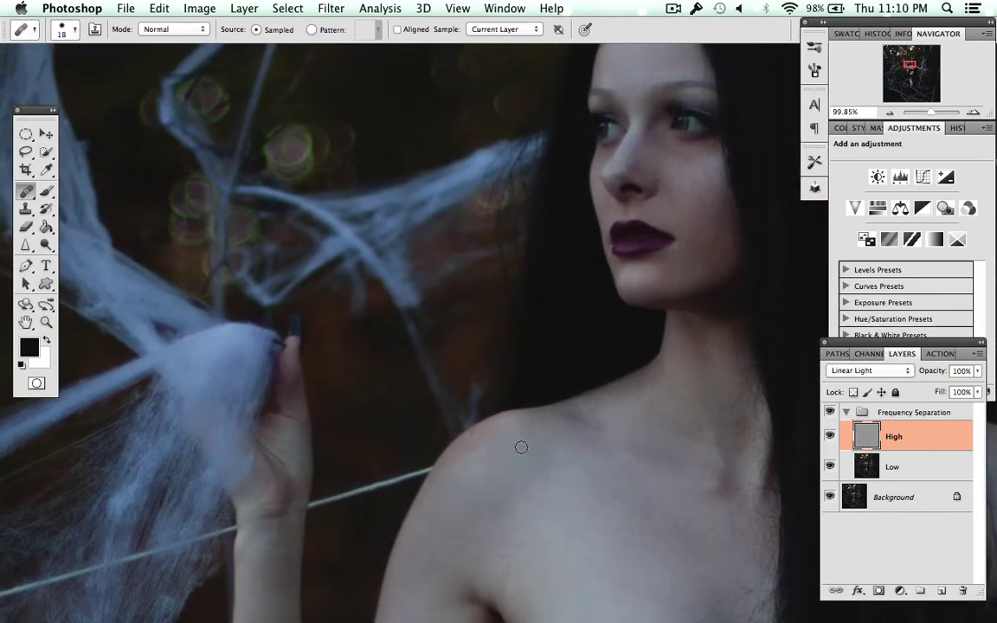
pyautogui.scroll(2, 545, 436)
pyautogui.scroll(1, 481, 550)
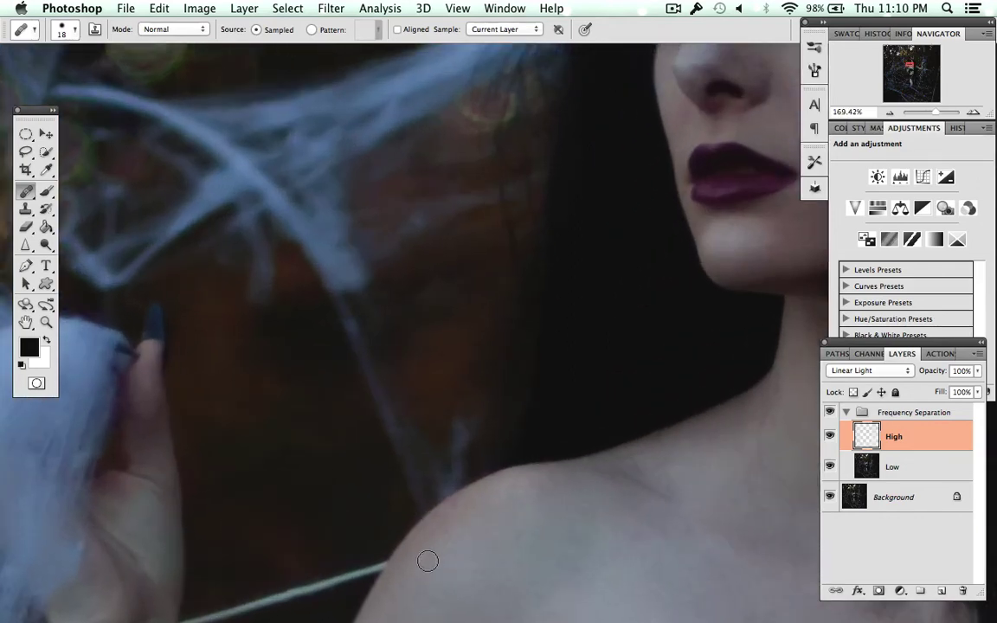
pyautogui.rightClick(445, 460)
pyautogui.write('10')
pyautogui.press('Return')
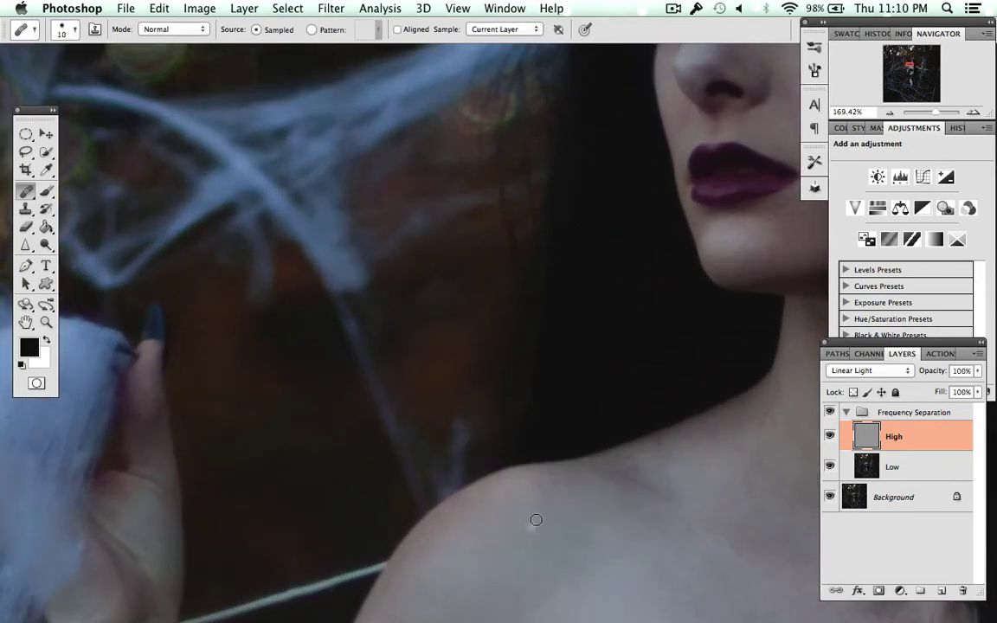
pyautogui.hscroll(5, 535, 519)
pyautogui.hscroll(3, 596, 512)
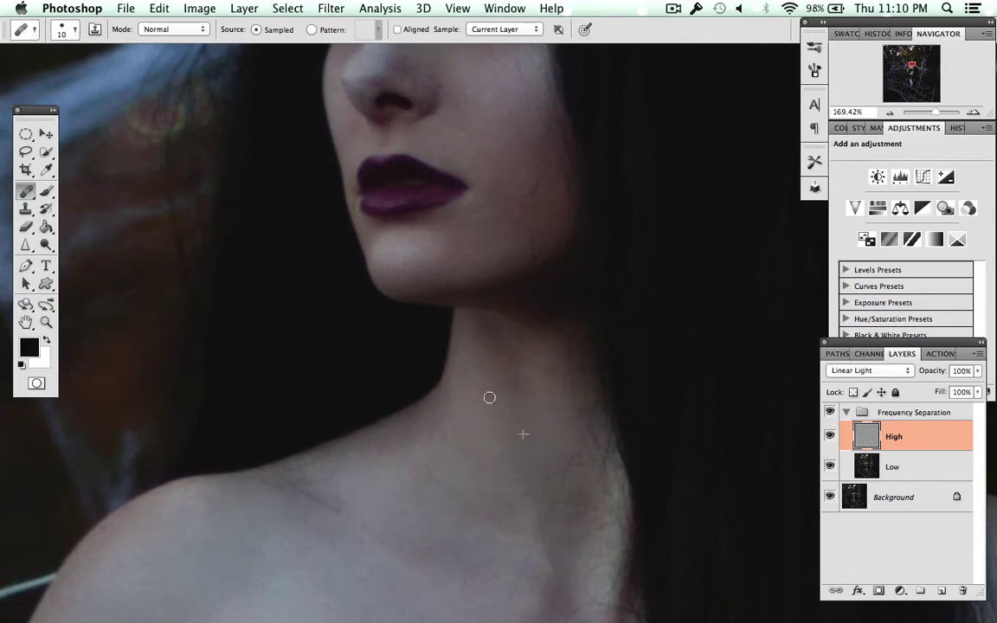
pyautogui.moveTo(490, 397); pyautogui.dragTo(557, 373)
pyautogui.moveTo(580, 503); pyautogui.dragTo(575, 516)
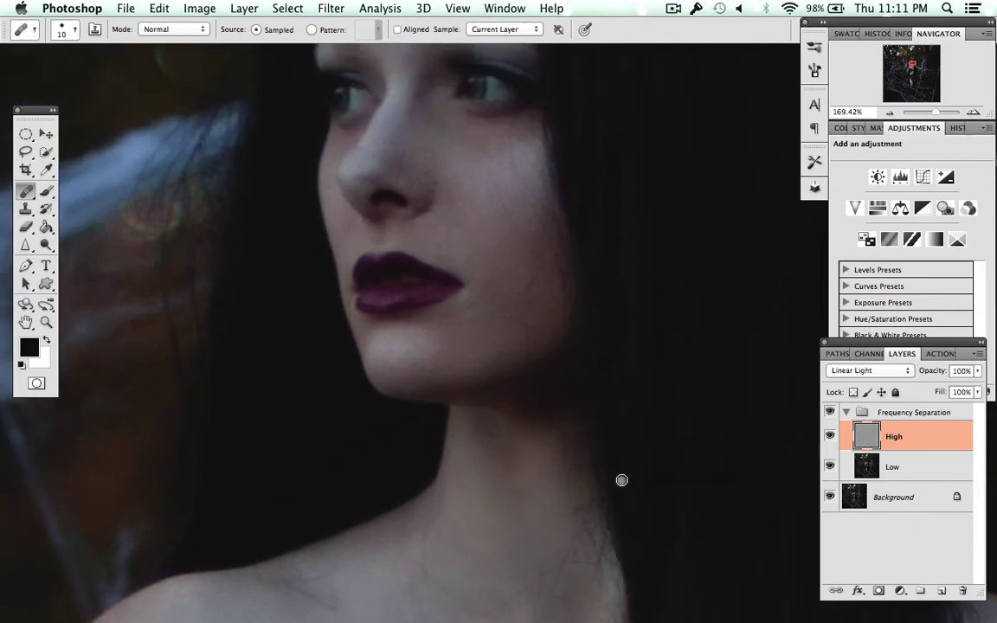
# - Heal skin near the lips, on the nose and down the cheek, then sample clean forehead skin
pyautogui.moveTo(618, 480); pyautogui.dragTo(474, 276)
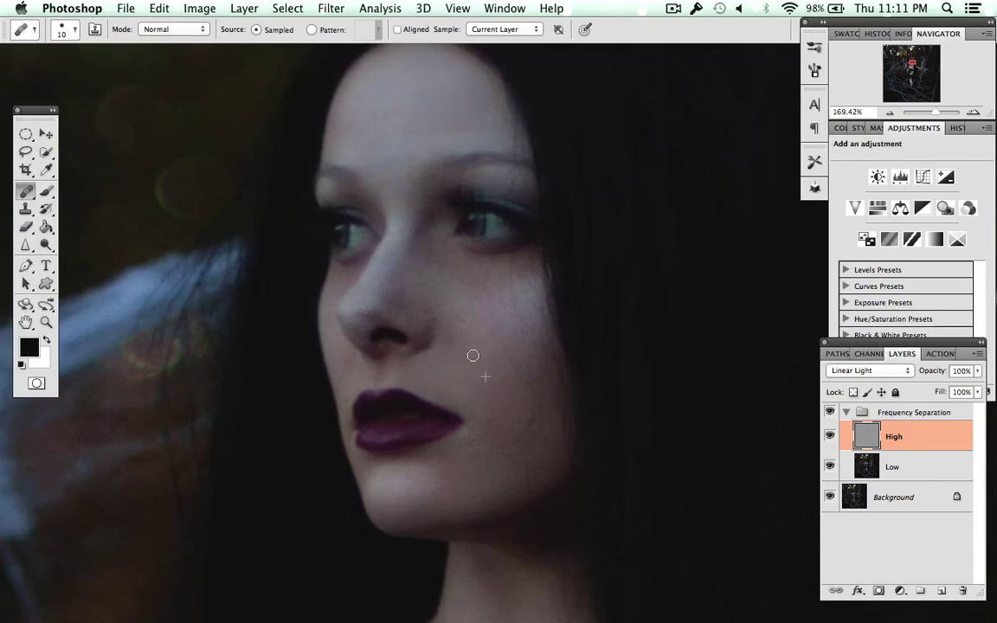
pyautogui.moveTo(469, 381); pyautogui.dragTo(474, 407)
pyautogui.moveTo(437, 320); pyautogui.dragTo(427, 287)
pyautogui.moveTo(487, 263); pyautogui.dragTo(525, 389)
pyautogui.scroll(3, 458, 139)
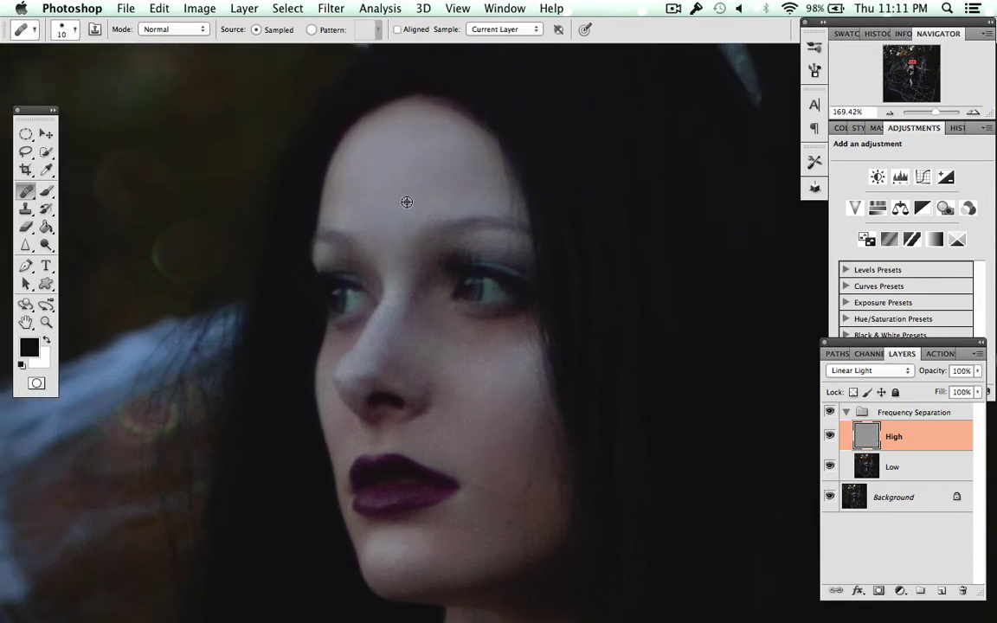
pyautogui.keyDown('alt'); pyautogui.click(406, 201); pyautogui.keyUp('alt')
pyautogui.scroll(-5, 400, 141)
# - Even out cheek and face tone on the Low layer with a 43 px Clone Stamp at 33% opacity
pyautogui.click(892, 467)
pyautogui.click(26, 209)
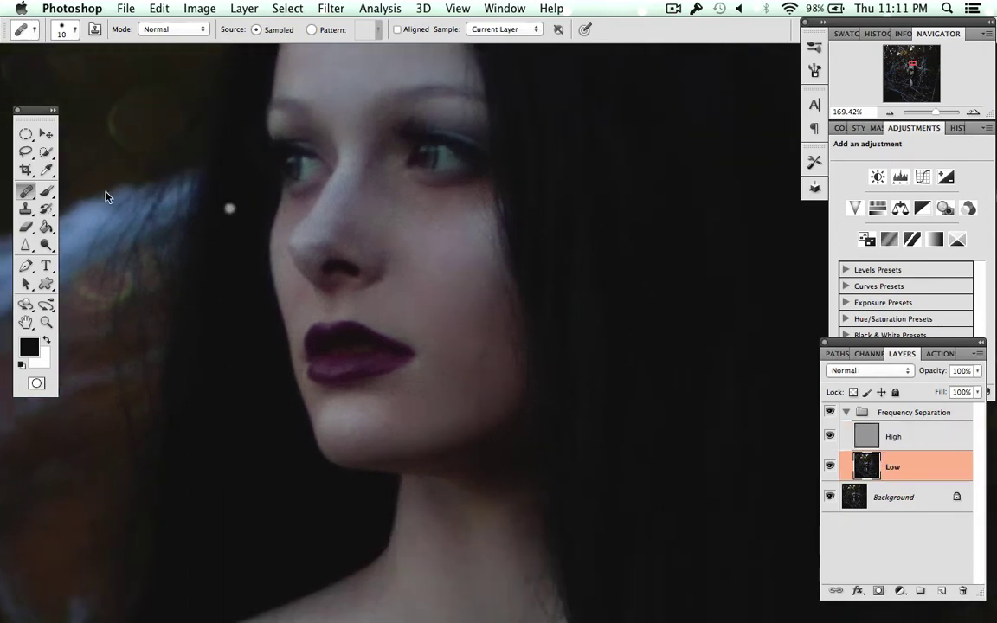
pyautogui.click(192, 29)
pyautogui.click(296, 29)
pyautogui.rightClick(434, 215)
pyautogui.write('43')
pyautogui.press('Return')
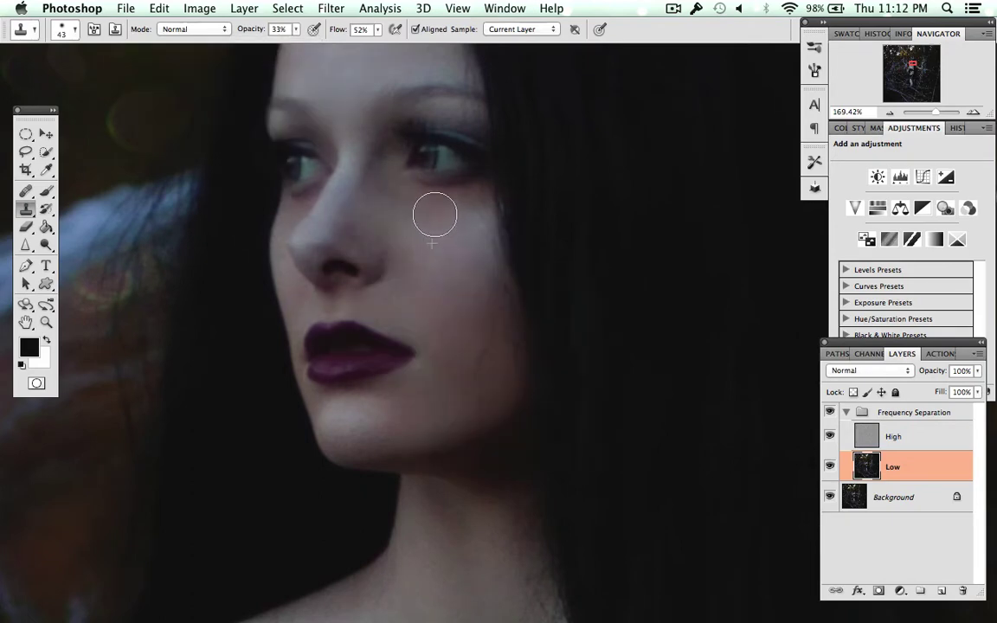
pyautogui.moveTo(423, 215); pyautogui.dragTo(449, 231)
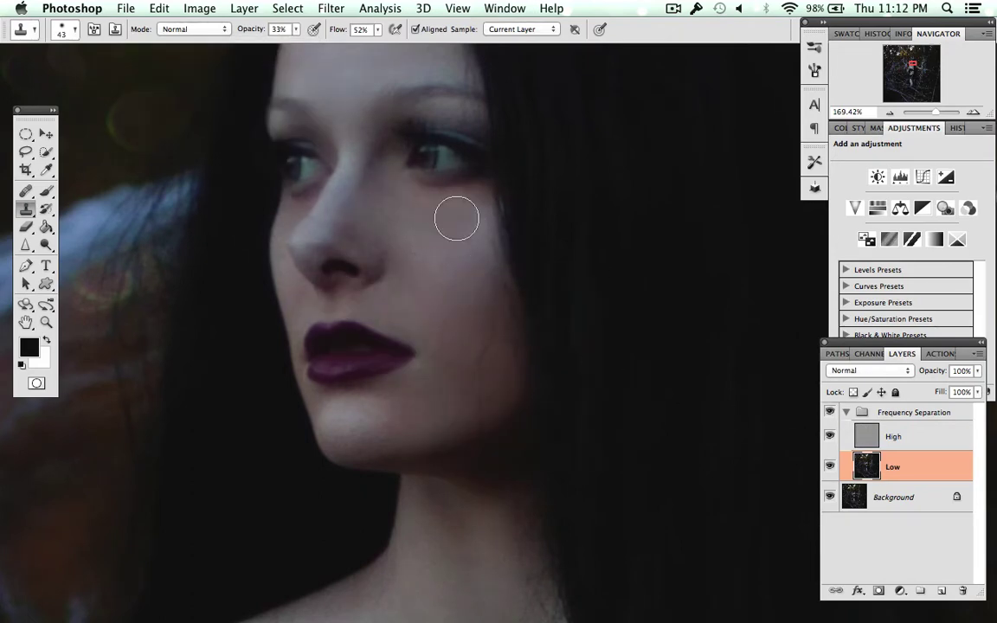
pyautogui.scroll(3, 342, 186)
pyautogui.scroll(-1, 344, 228)
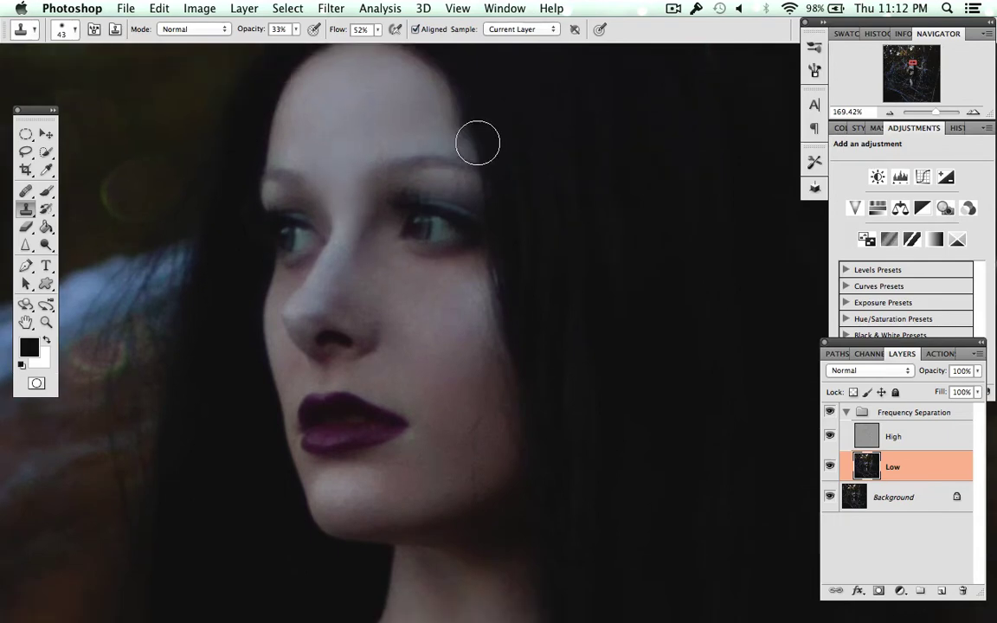
pyautogui.moveTo(506, 385); pyautogui.dragTo(419, 433)
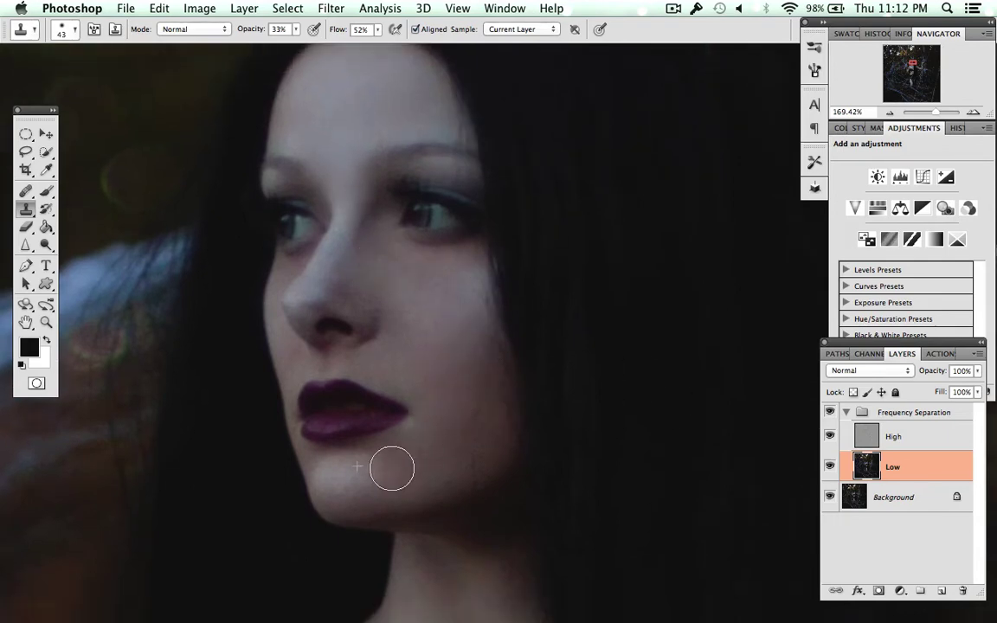
# - Heal two texture spots near the brow on the High layer
pyautogui.click(910, 438)
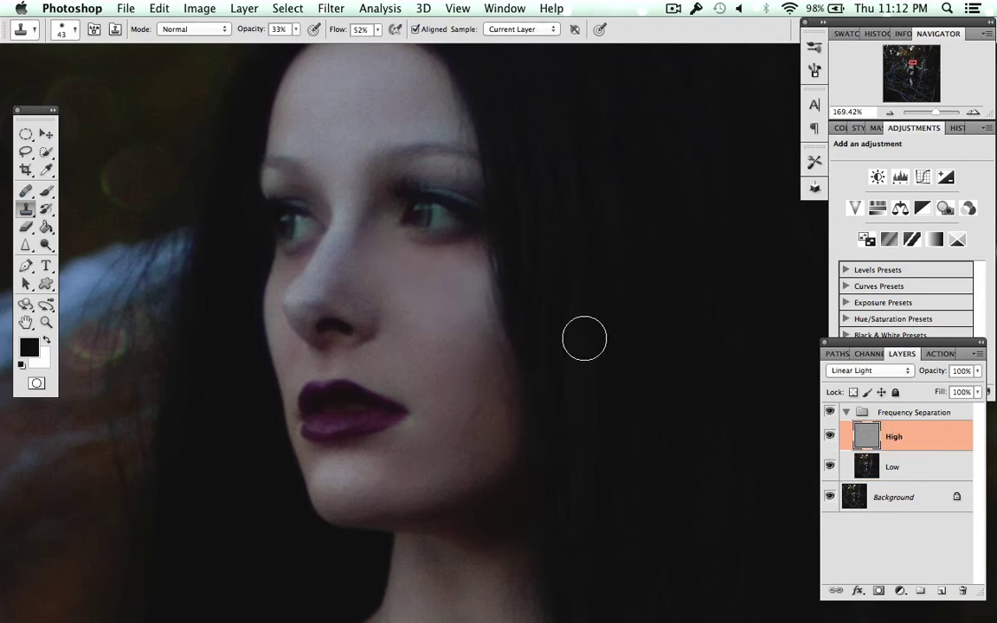
pyautogui.scroll(1, 627, 309)
pyautogui.scroll(2, 587, 296)
pyautogui.scroll(2, 581, 296)
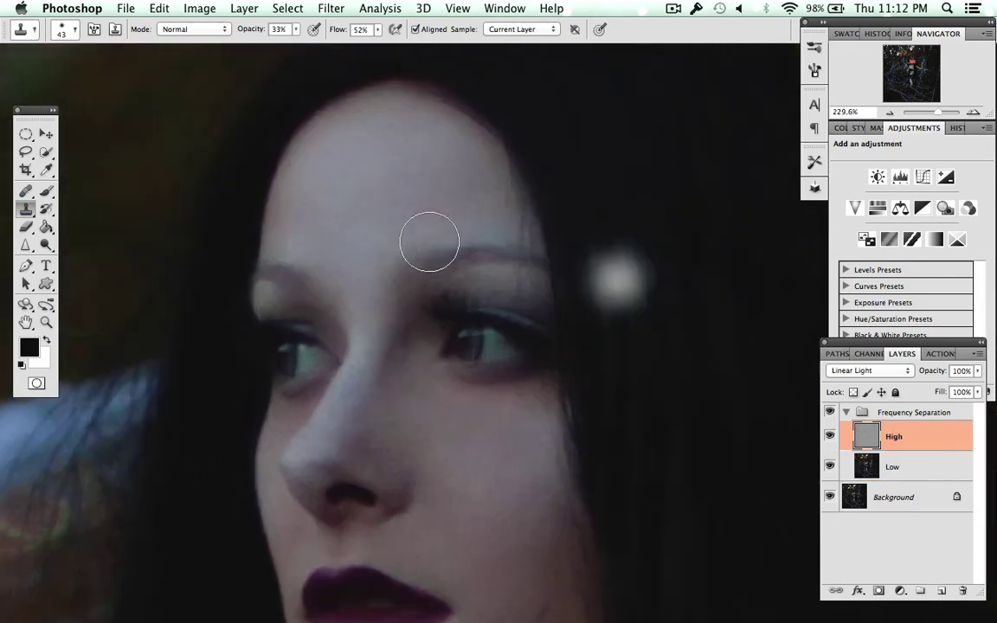
pyautogui.click(26, 192)
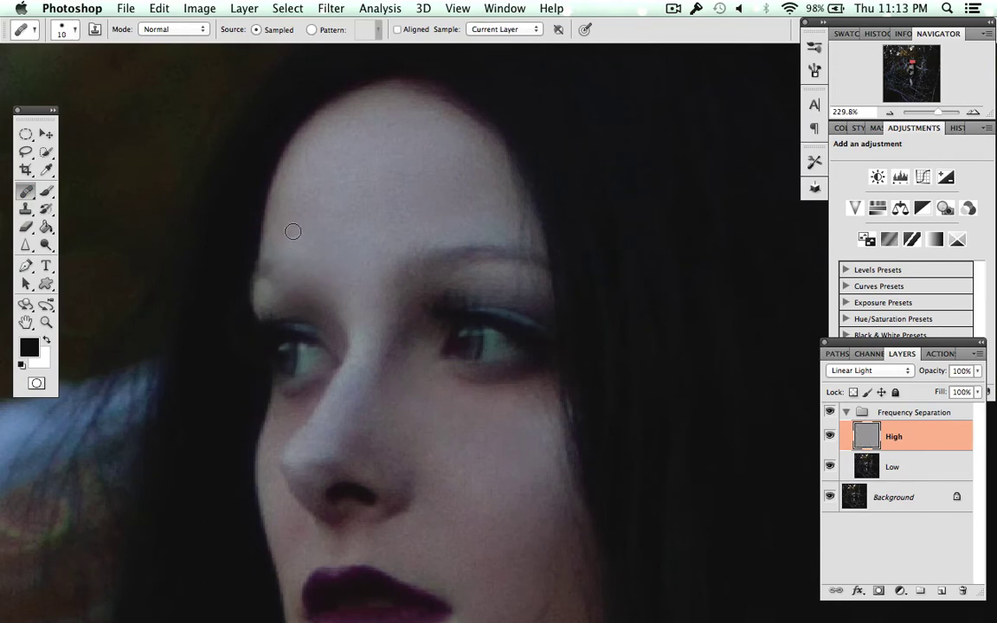
pyautogui.click(436, 258)
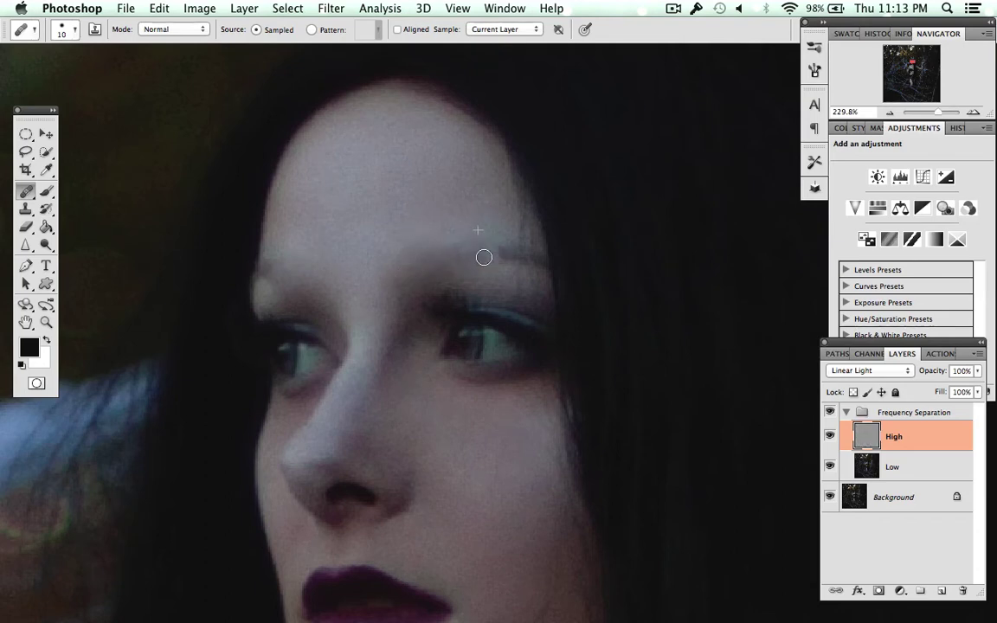
pyautogui.click(517, 278)
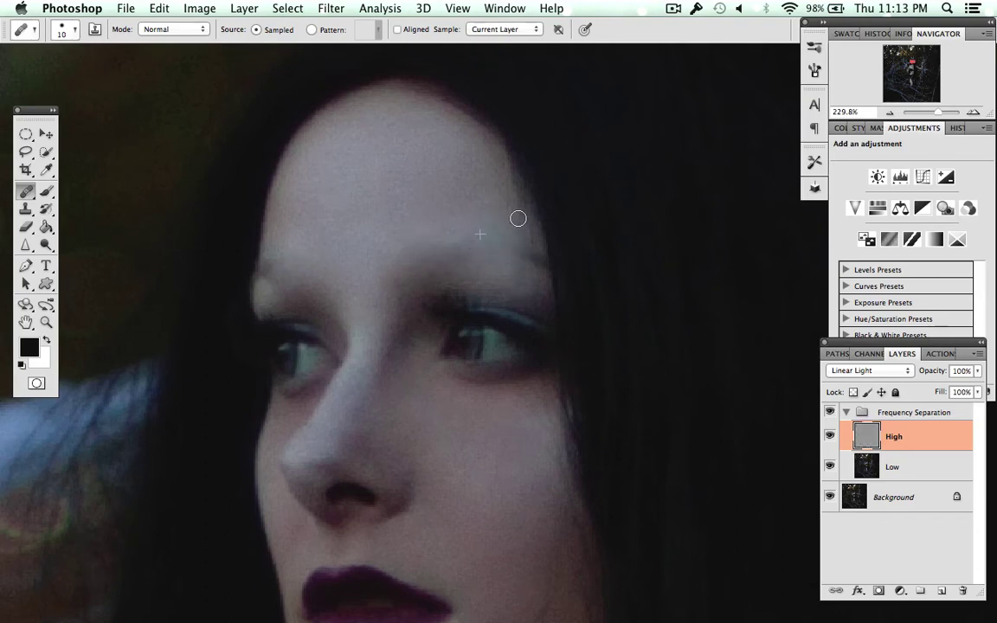
pyautogui.hotkey('alt', '[')
# - Clone even skin tone across the forehead on the Low layer with a 15 px brush
pyautogui.click(26, 209)
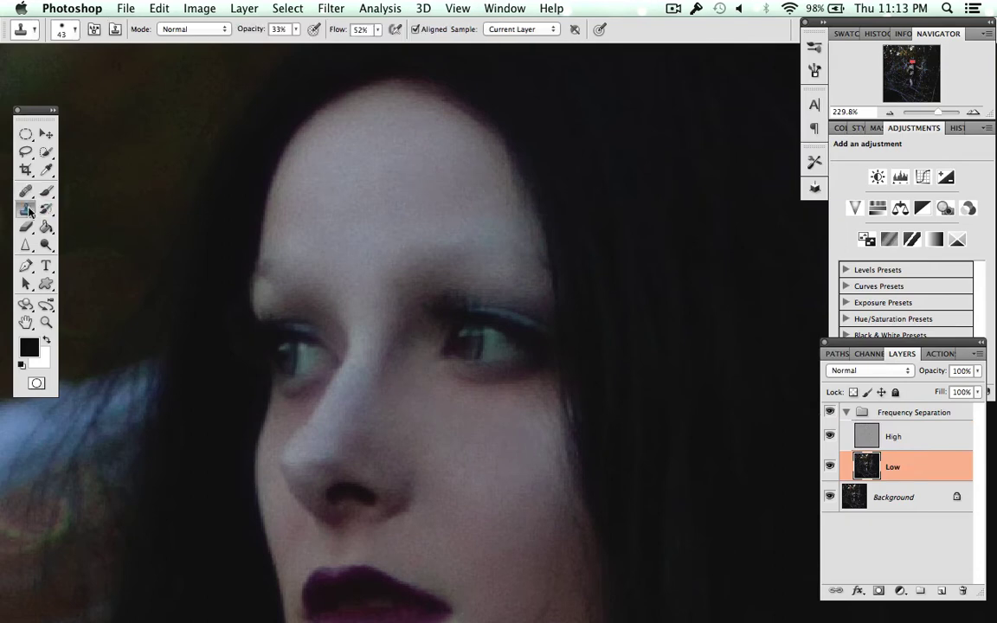
pyautogui.rightClick(378, 201)
pyautogui.moveTo(423, 230); pyautogui.dragTo(415, 231)
pyautogui.press('Return')
pyautogui.rightClick(316, 208)
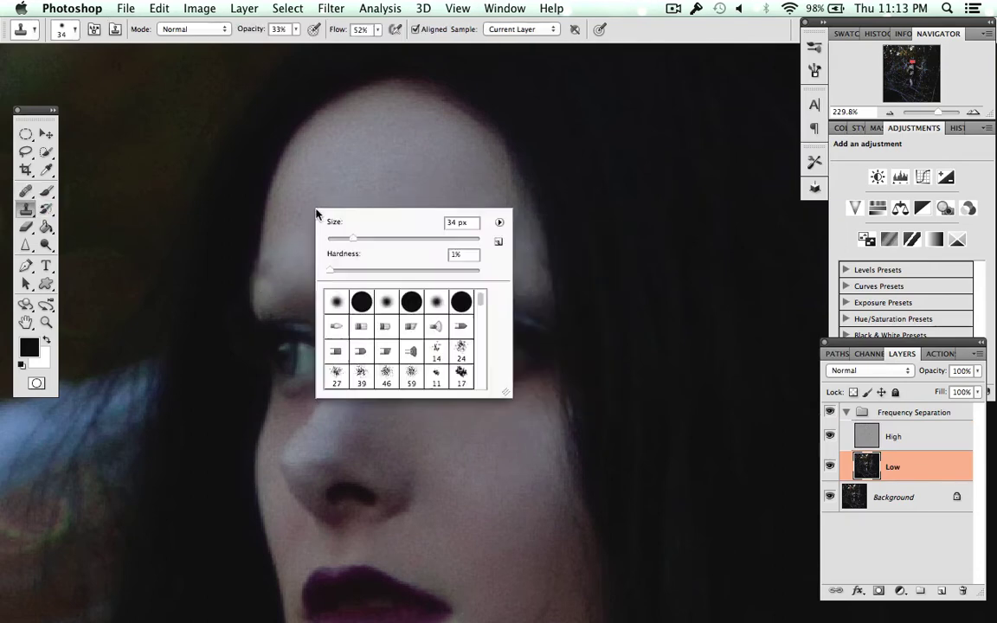
pyautogui.write('15')
pyautogui.press('Return')
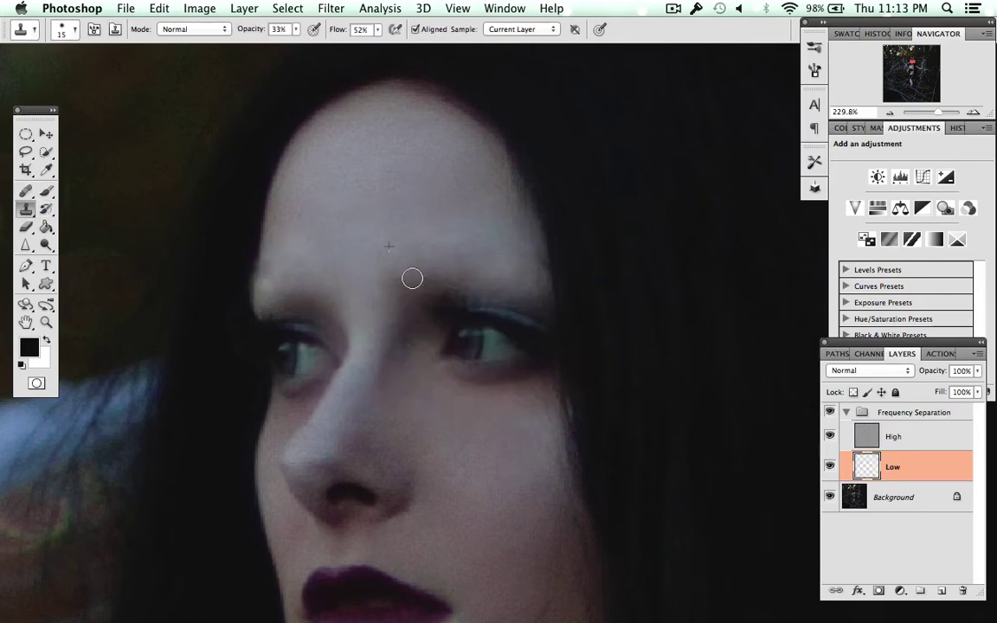
pyautogui.moveTo(412, 278)
pyautogui.mouseDown()
pyautogui.moveTo(444, 273)
pyautogui.moveTo(387, 269)
pyautogui.mouseUp()
# - Patch blemishes above the brow on the High layer with the Patch tool
pyautogui.press('j')
pyautogui.hotkey('shift', 'j')
pyautogui.hotkey('alt', ']')
pyautogui.moveTo(505, 262)
pyautogui.mouseDown()
pyautogui.moveTo(401, 251)
pyautogui.moveTo(391, 286)
pyautogui.mouseUp()
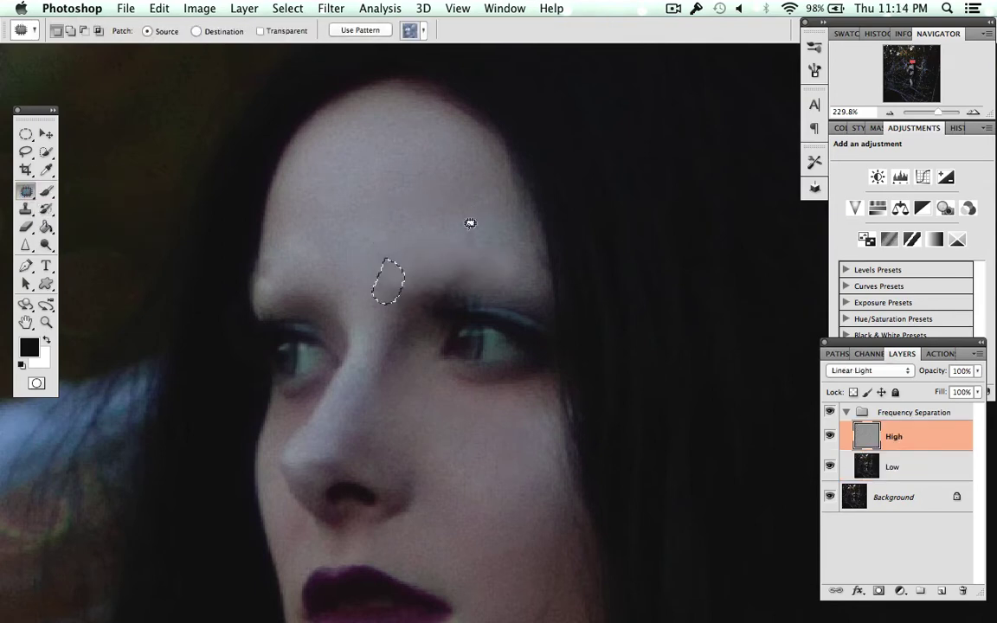
pyautogui.hotkey('ctrl', 'd')
pyautogui.moveTo(518, 266); pyautogui.dragTo(498, 228)
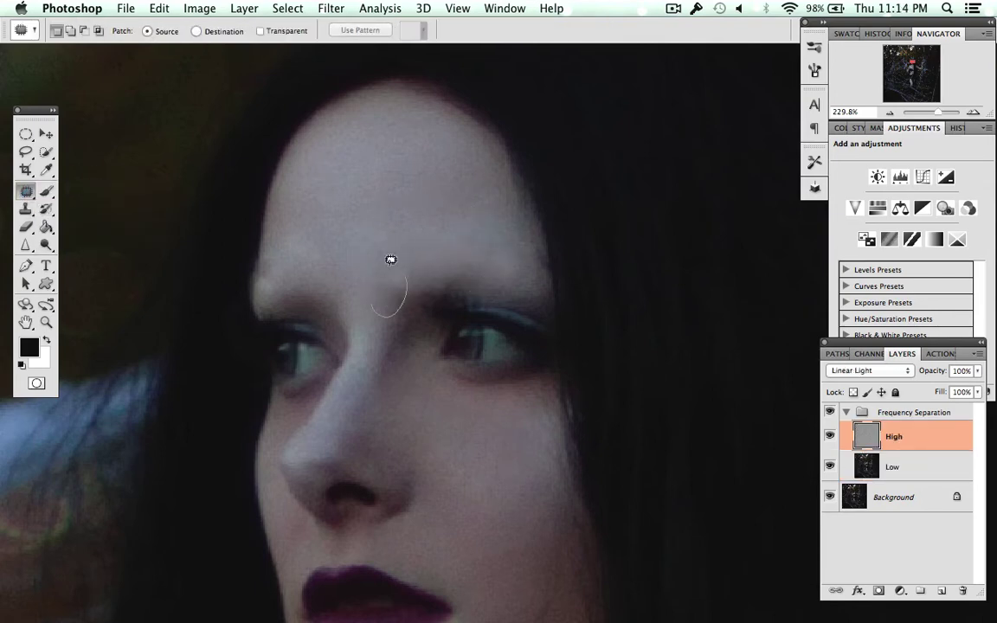
# - Patch one more spot near the brow on the Low layer and clear the selection
pyautogui.click(890, 464)
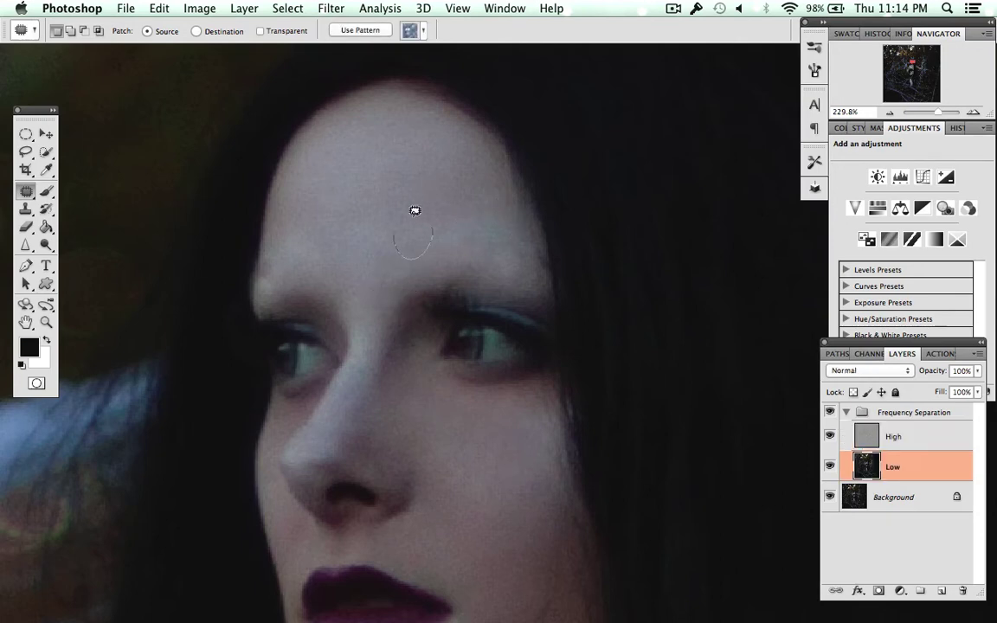
pyautogui.moveTo(506, 238); pyautogui.dragTo(522, 276)
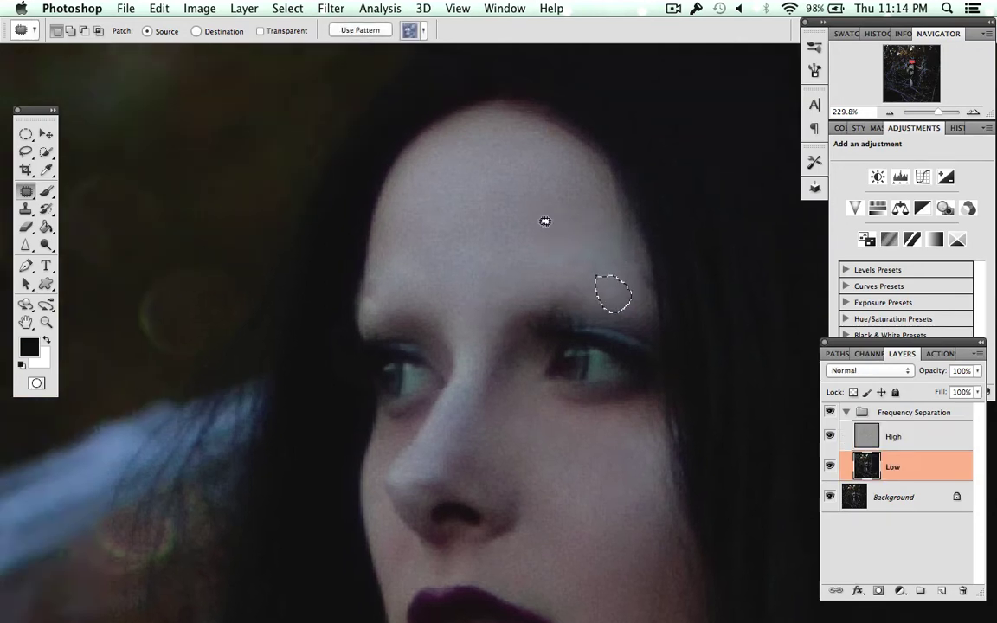
pyautogui.scroll(3, 545, 218)
pyautogui.hotkey('ctrl', 'd')
pyautogui.click(902, 433)
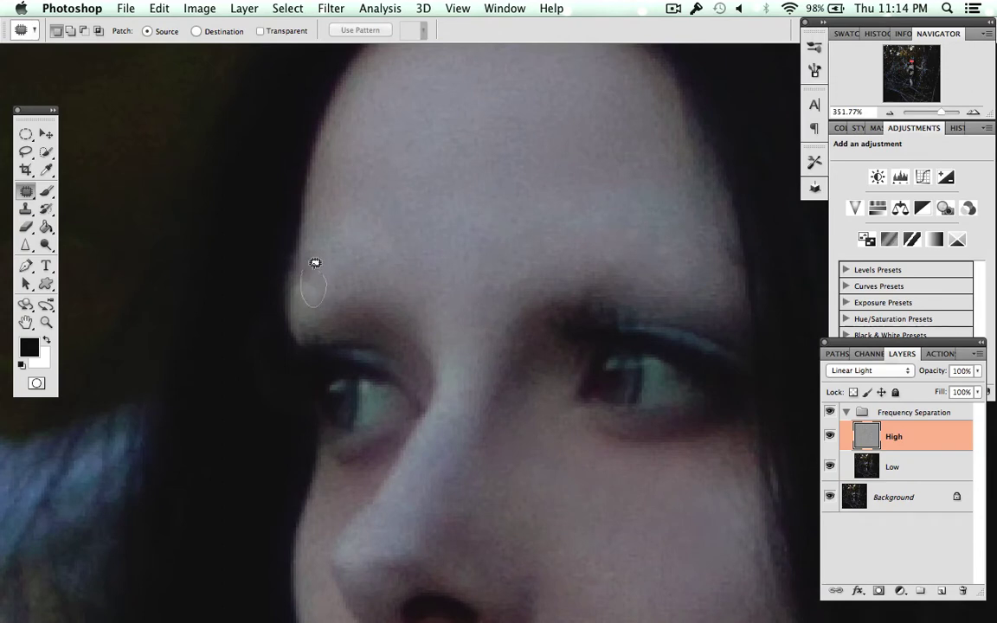
pyautogui.click(891, 466)
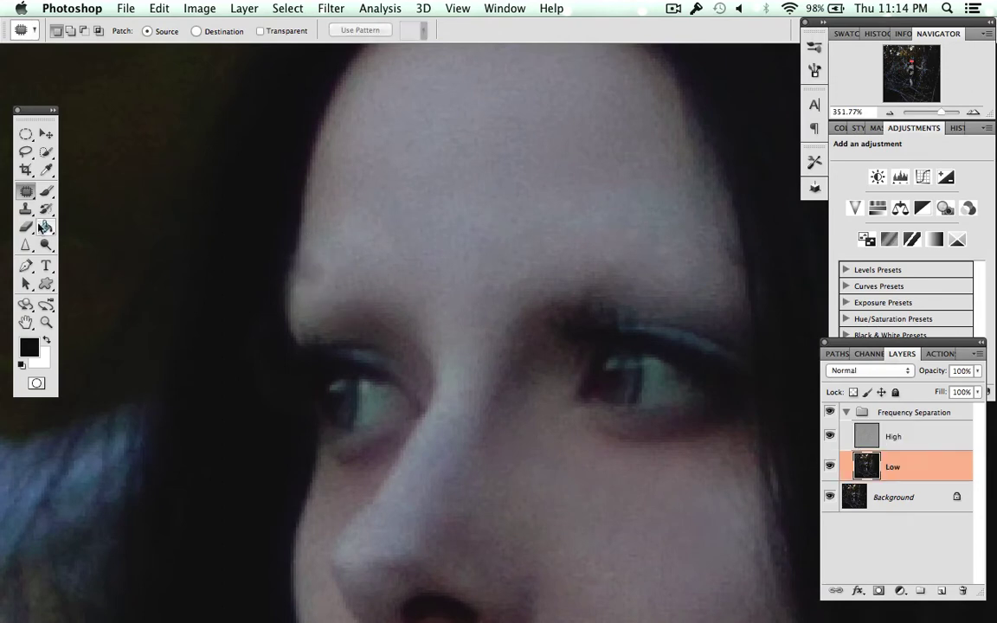
# - With the Clone Stamp active on the Low layer, pan down toward the lower face
pyautogui.press('s')
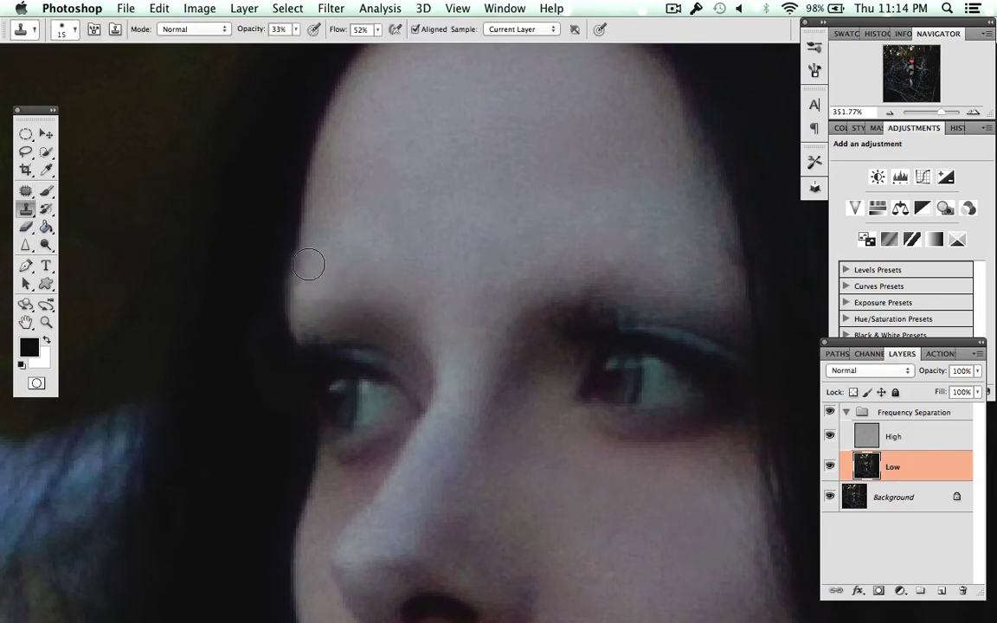
pyautogui.hscroll(2, 703, 235)
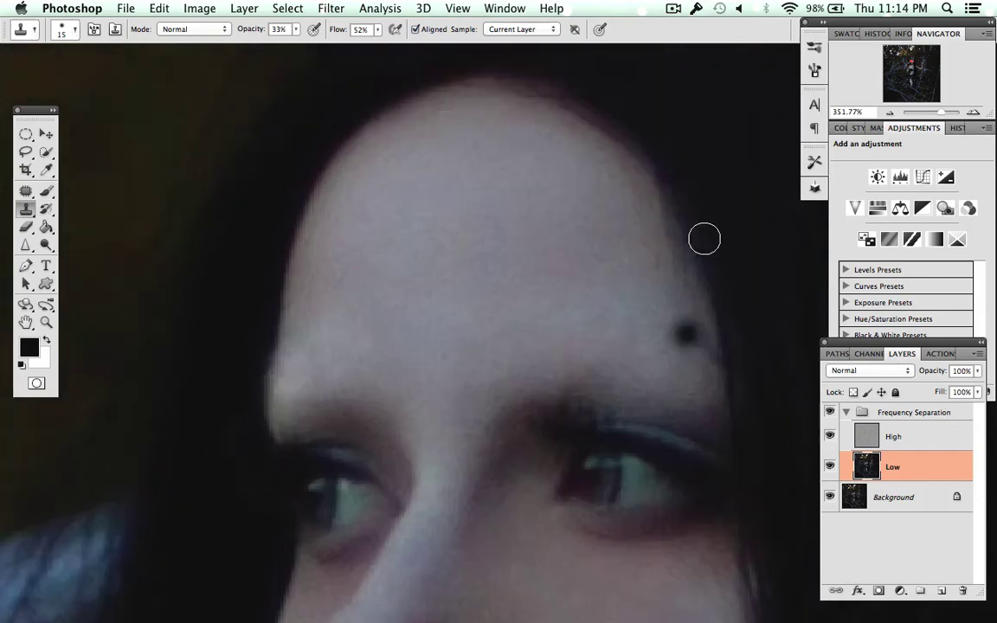
pyautogui.hscroll(2, 703, 235)
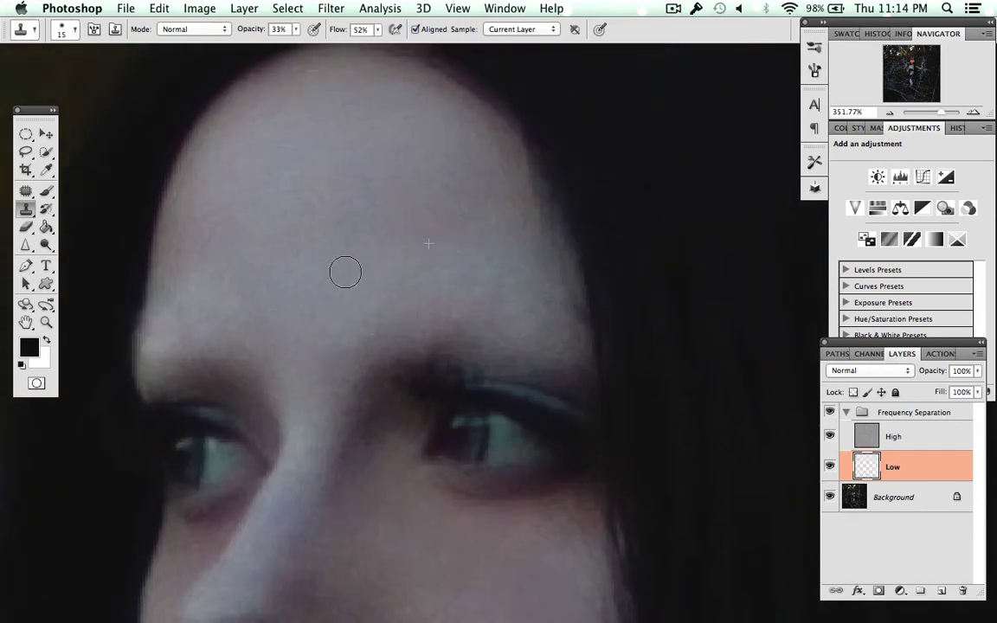
pyautogui.scroll(-2, 727, 244)
pyautogui.hscroll(-2, 726, 244)
pyautogui.scroll(-2, 727, 243)
# - Shrink the clone brush around the nose and lips, moving between the Low and High layers
pyautogui.scroll(-3, 716, 229)
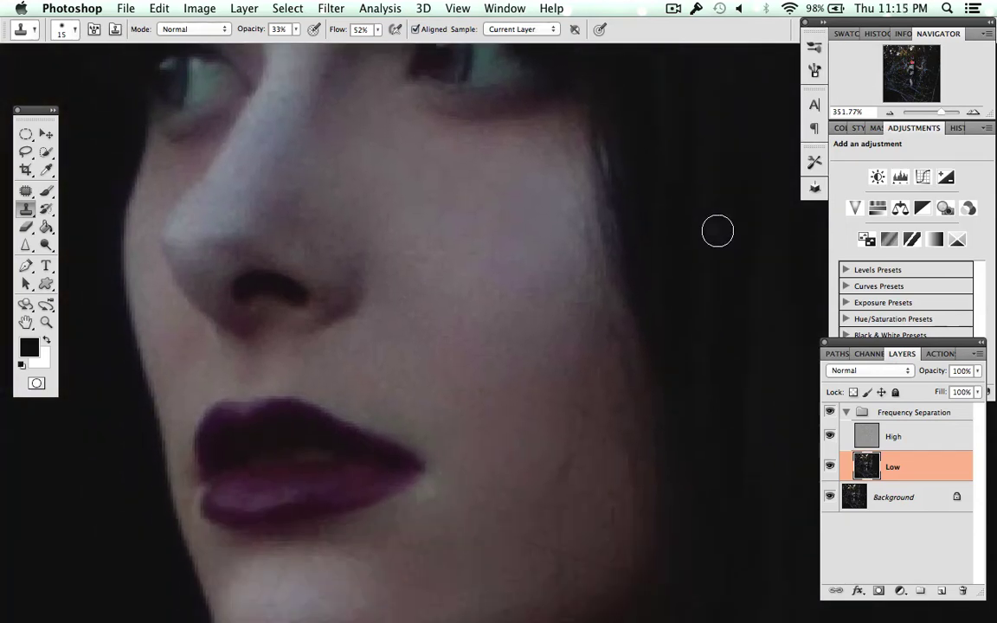
pyautogui.hscroll(-3, 716, 229)
pyautogui.scroll(1, 491, 288)
pyautogui.hotkey('alt', ']')
pyautogui.rightClick(459, 343)
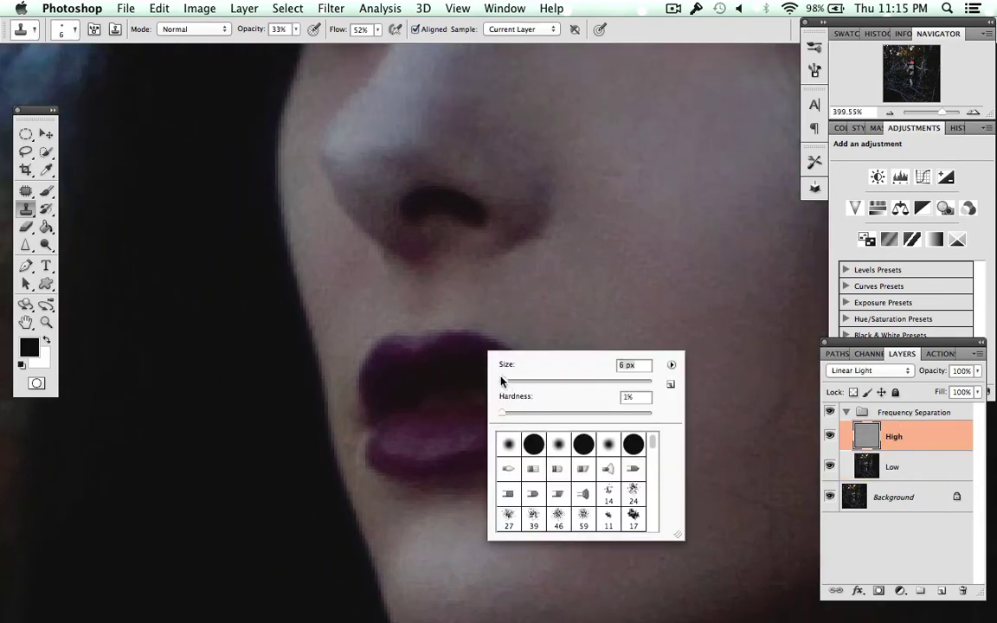
pyautogui.press('Return')
pyautogui.click(882, 472)
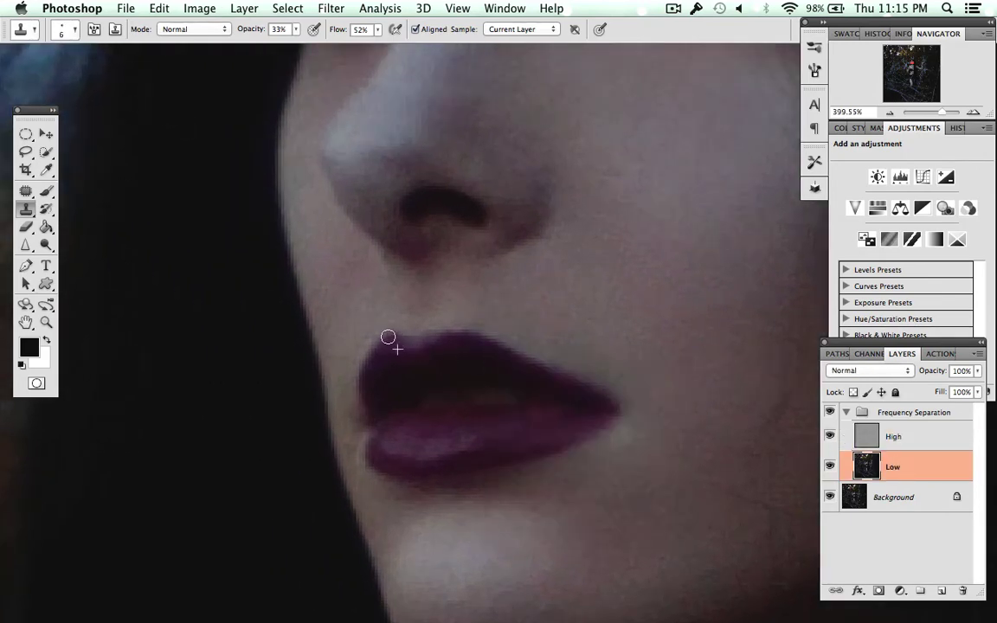
pyautogui.hotkey('alt', ']')
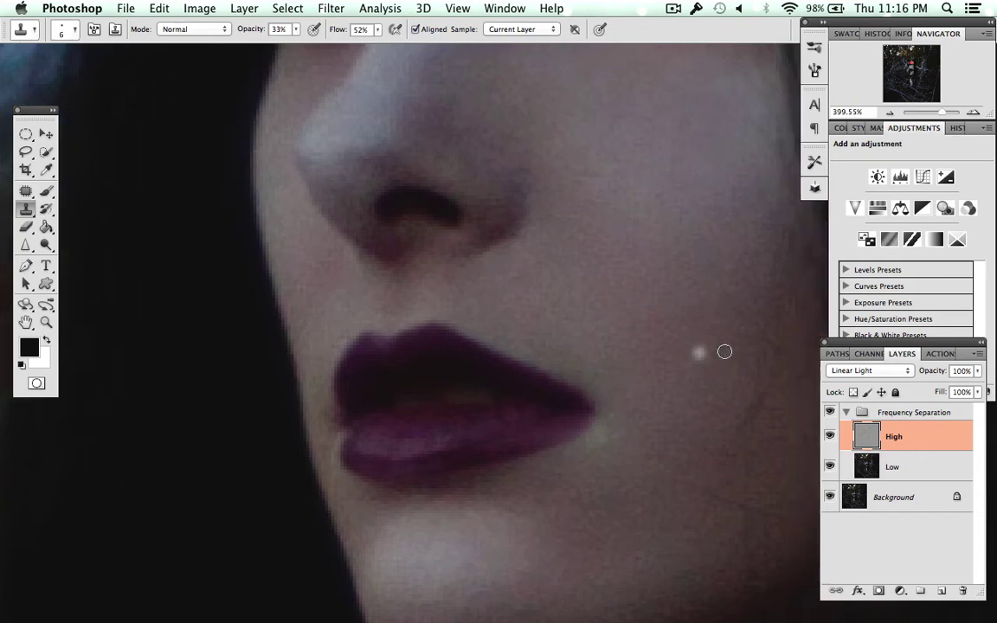
# - Patch a first blemish on the arm with clean skin
pyautogui.scroll(10, 723, 351)
pyautogui.scroll(2, 724, 351)
pyautogui.hscroll(10, 724, 350)
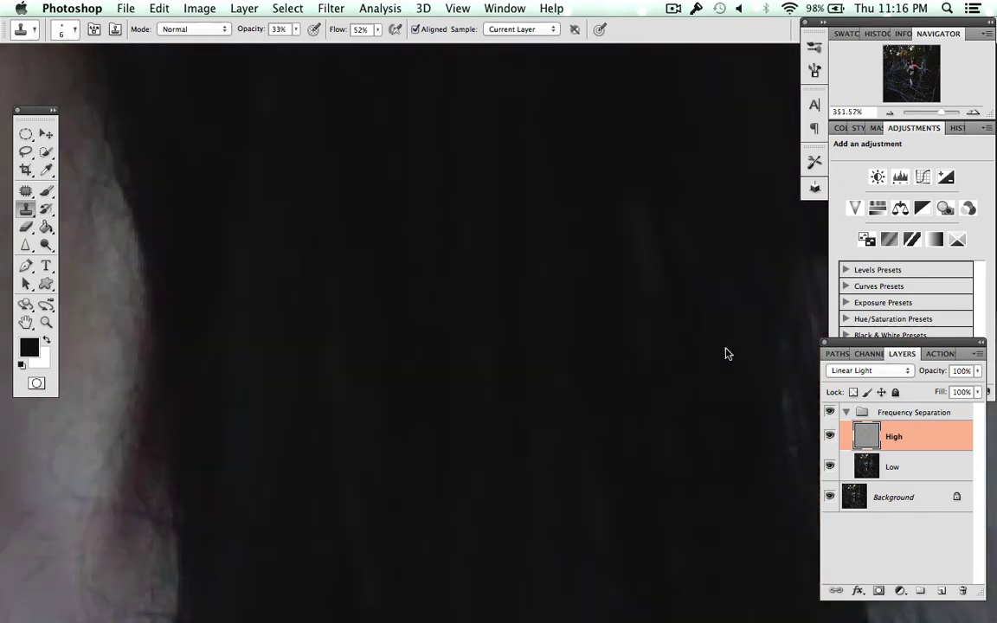
pyautogui.press('j')
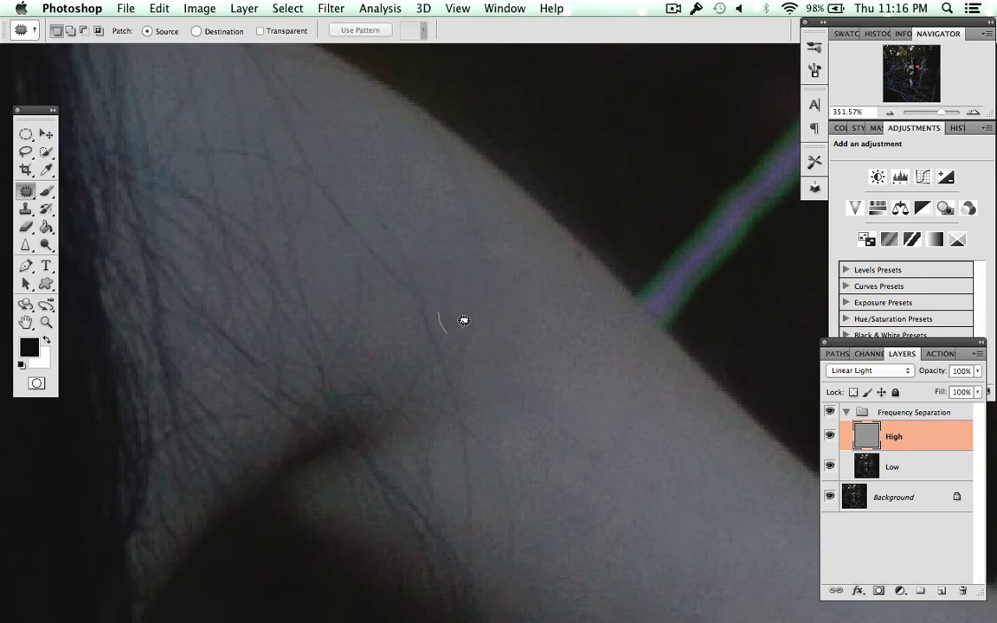
pyautogui.scroll(5, 463, 319)
pyautogui.scroll(-5, 658, 311)
pyautogui.hscroll(8, 412, 206)
pyautogui.moveTo(327, 437); pyautogui.dragTo(330, 440)
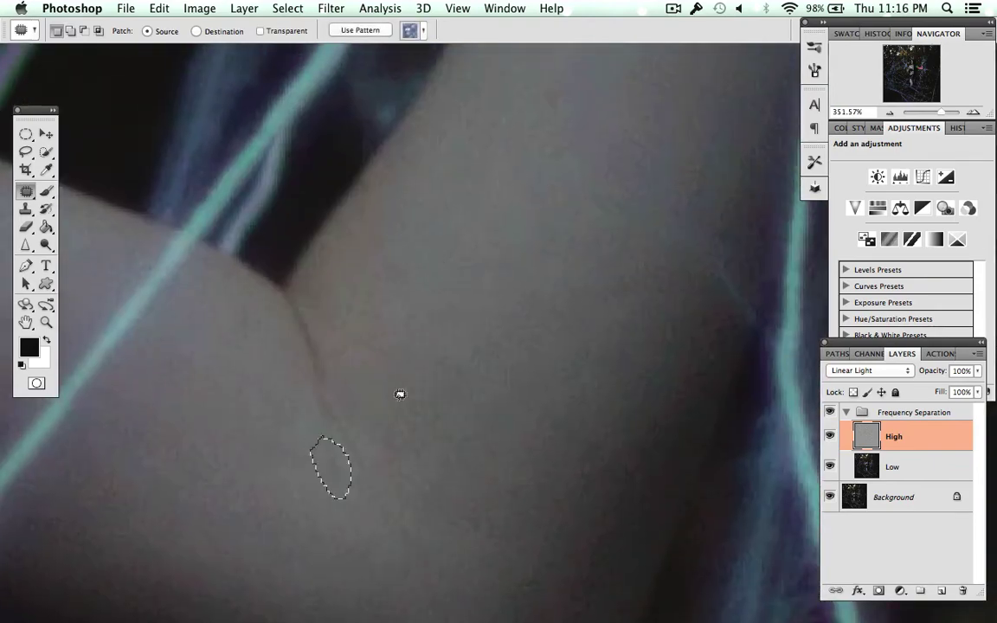
pyautogui.moveTo(650, 392); pyautogui.dragTo(636, 407)
# - Patch a second arm spot with nearby skin
pyautogui.scroll(5, 402, 285)
pyautogui.scroll(-5, 531, 244)
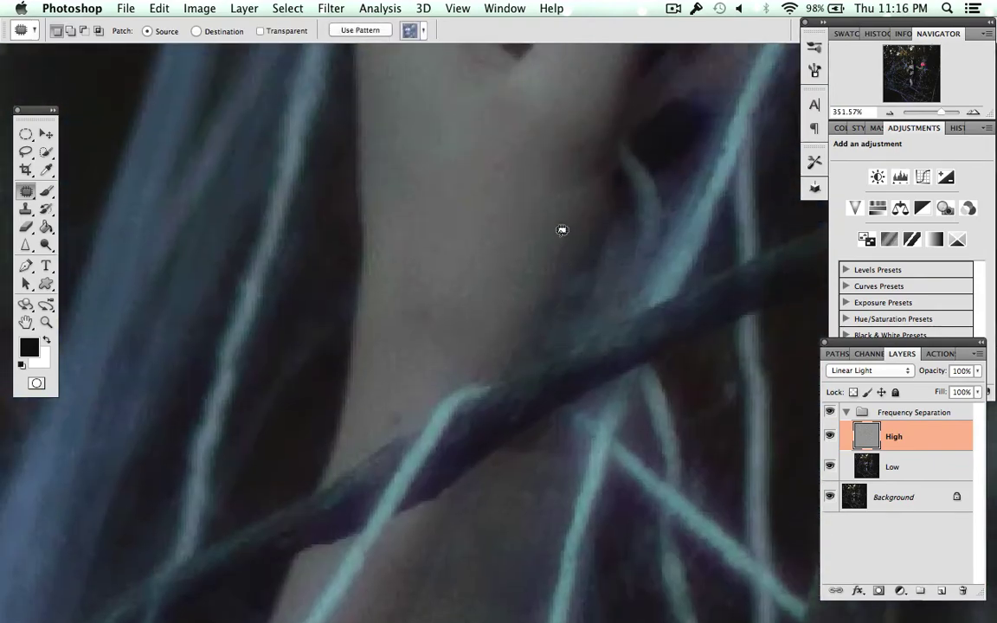
pyautogui.hscroll(-5, 562, 229)
pyautogui.scroll(5, 467, 422)
pyautogui.hscroll(5, 468, 422)
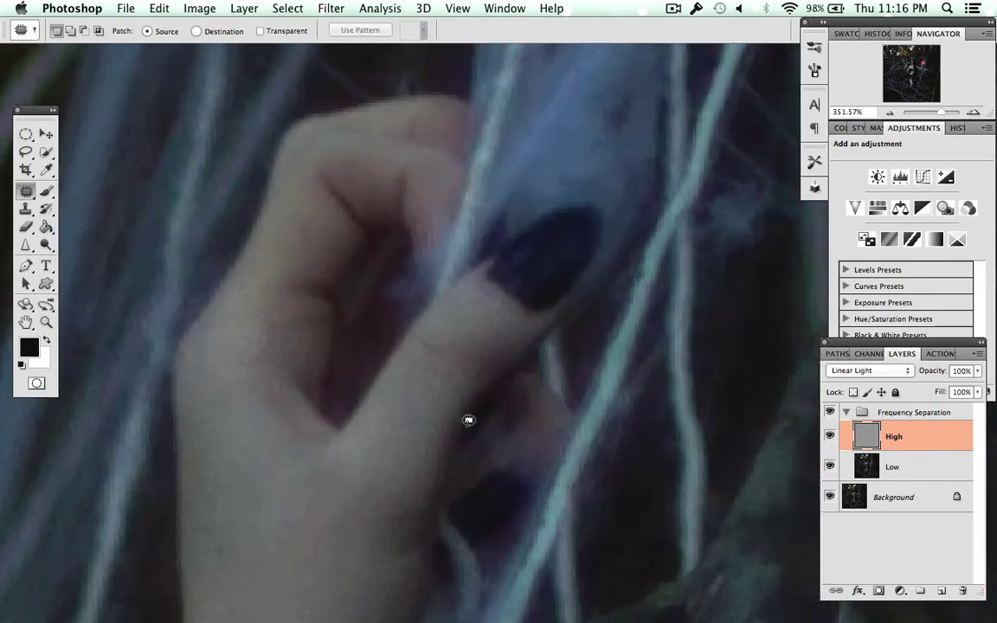
pyautogui.scroll(-5, 467, 422)
pyautogui.hscroll(-5, 467, 416)
pyautogui.scroll(-5, 467, 414)
pyautogui.moveTo(430, 333); pyautogui.dragTo(452, 296)
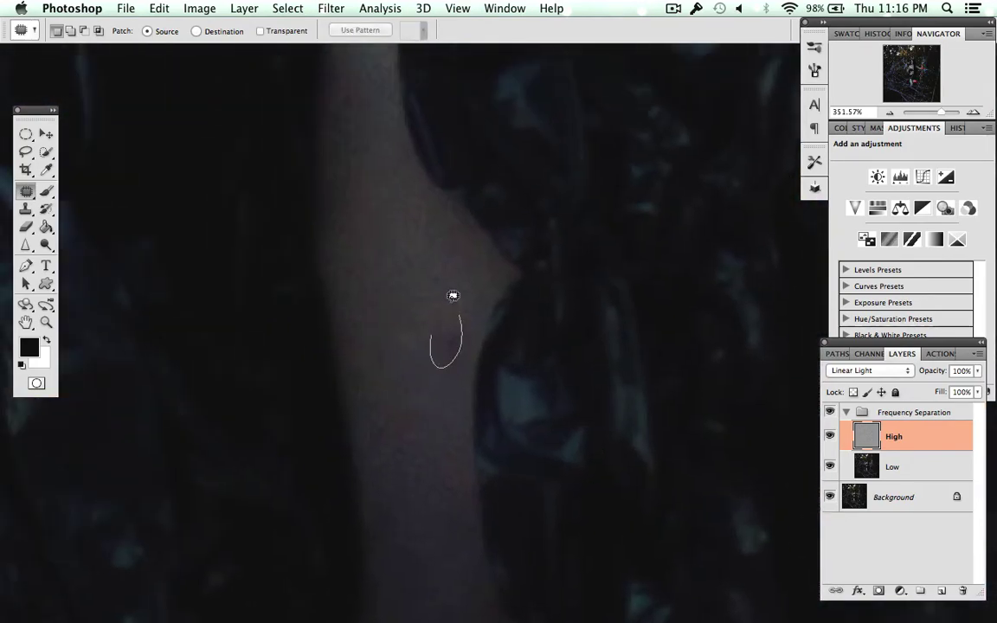
pyautogui.scroll(-5, 467, 303)
pyautogui.scroll(5, 480, 299)
pyautogui.moveTo(393, 406); pyautogui.dragTo(391, 397)
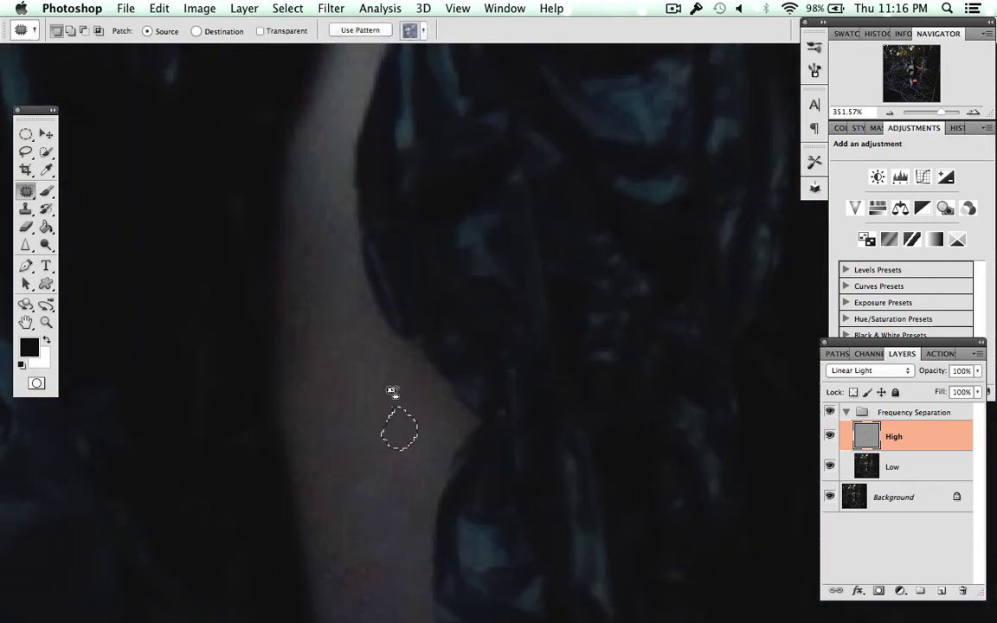
# - Patch two more blemishes on the bright arm skin, then look over the result
pyautogui.hscroll(-5, 459, 343)
pyautogui.scroll(-5, 459, 342)
pyautogui.moveTo(640, 109); pyautogui.dragTo(639, 110)
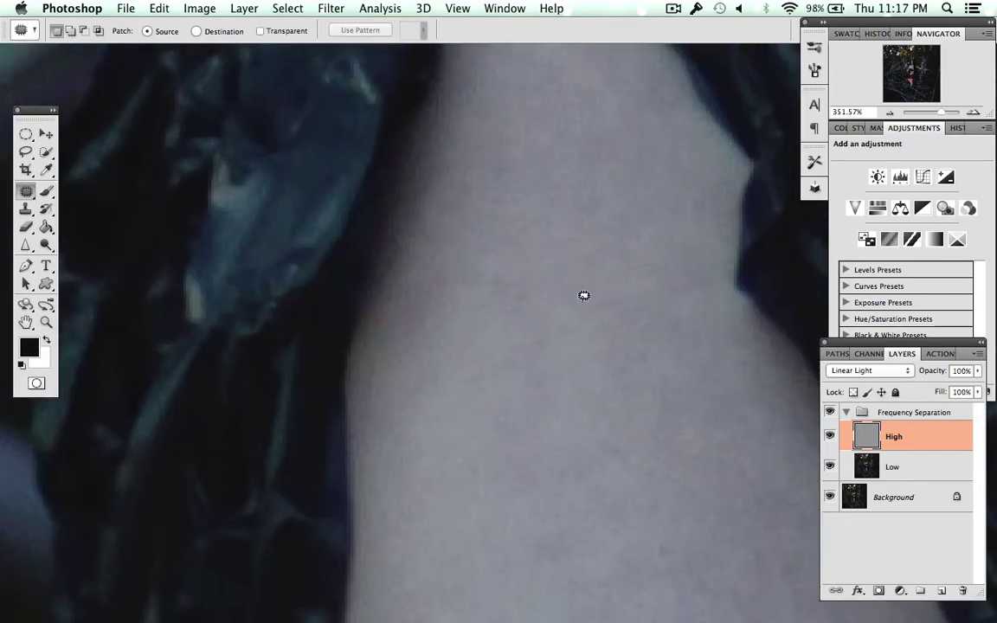
pyautogui.hscroll(5, 584, 295)
pyautogui.moveTo(401, 199); pyautogui.dragTo(416, 215)
pyautogui.scroll(5, 565, 283)
pyautogui.scroll(-3, 565, 283)
pyautogui.moveTo(320, 333)
pyautogui.mouseDown()
pyautogui.moveTo(352, 389)
pyautogui.moveTo(659, 441)
pyautogui.mouseUp()
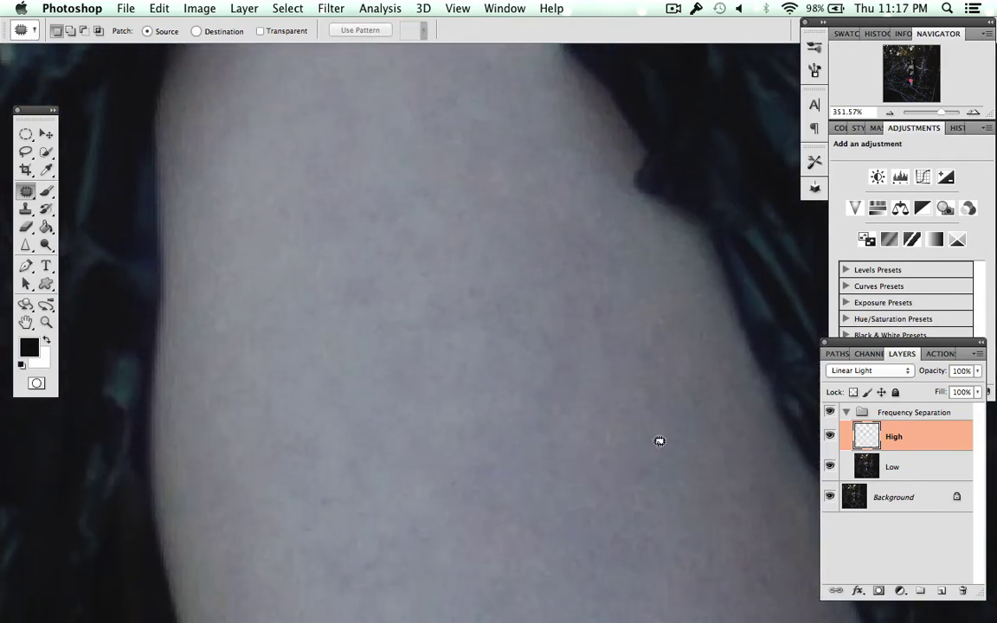
pyautogui.moveTo(606, 201); pyautogui.dragTo(556, 223)
pyautogui.hscroll(3, 712, 412)
pyautogui.hscroll(3, 281, 238)
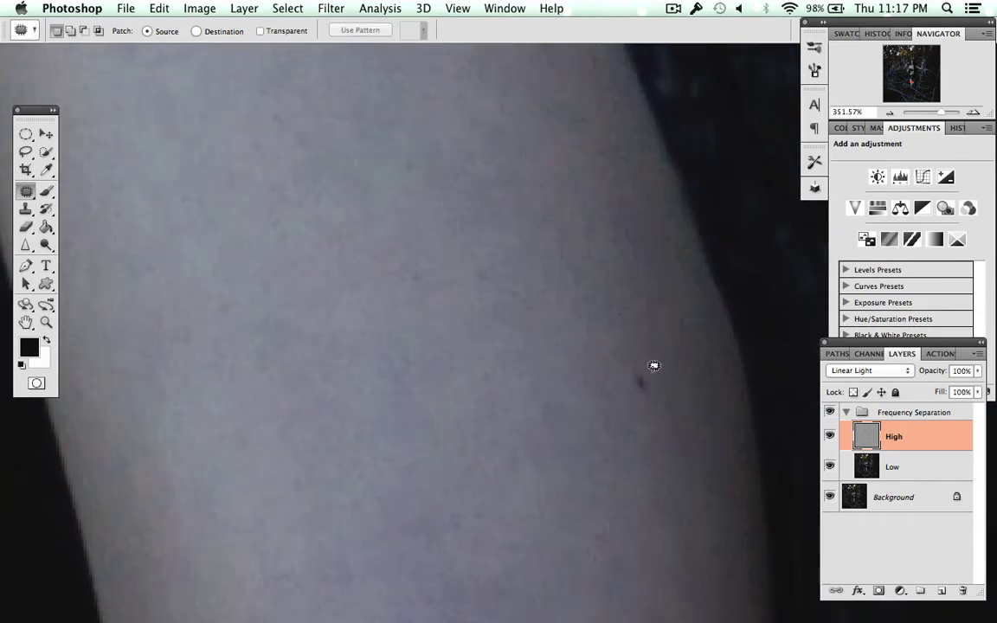
pyautogui.hscroll(-3, 645, 390)
pyautogui.scroll(3, 580, 355)
pyautogui.scroll(-2, 518, 290)
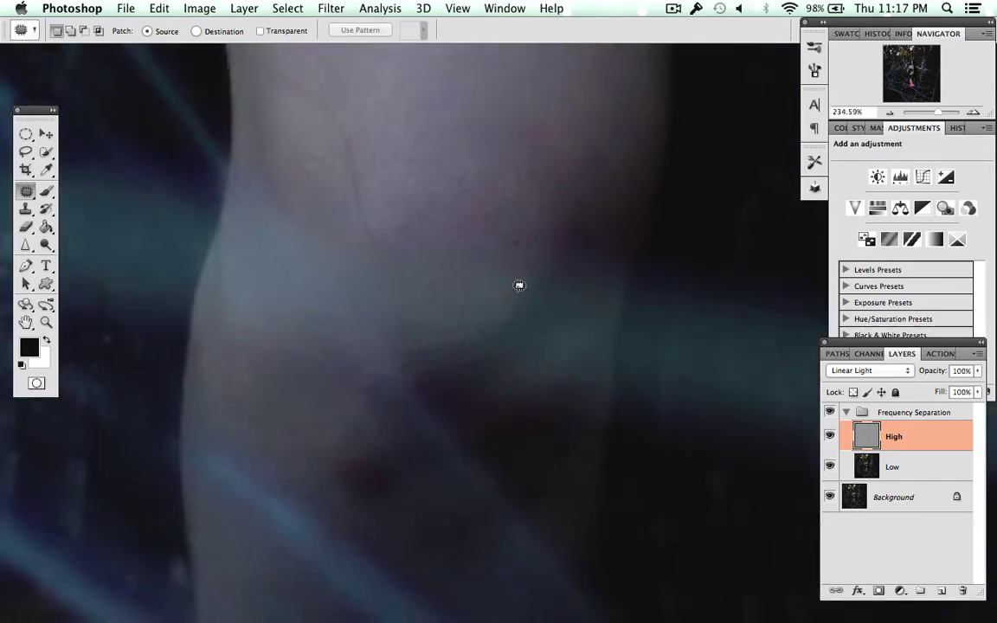
pyautogui.scroll(-2, 519, 285)
pyautogui.scroll(-2, 519, 283)
pyautogui.scroll(-2, 523, 282)
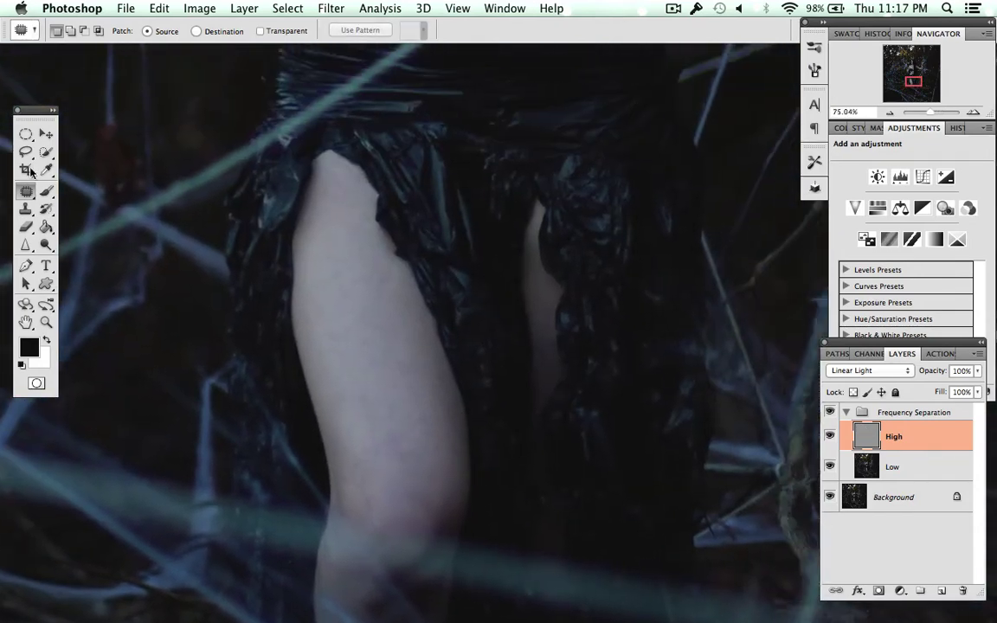
# - Lasso the leg skin and apply an 18.3 px Gaussian Blur on the Low layer
pyautogui.click(26, 151)
pyautogui.moveTo(319, 154); pyautogui.dragTo(314, 183)
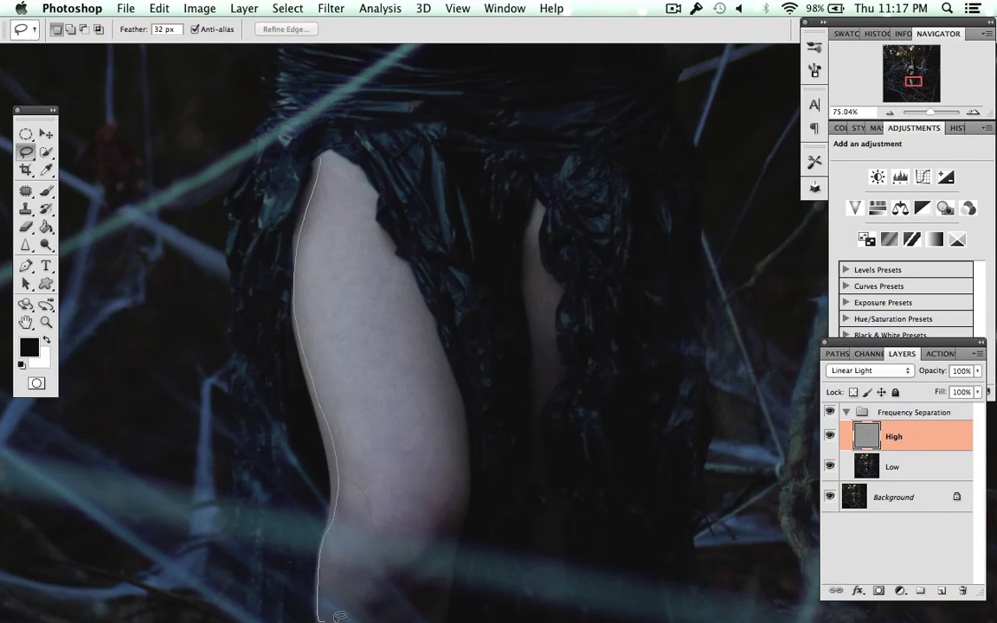
pyautogui.moveTo(403, 256); pyautogui.dragTo(321, 158)
pyautogui.click(892, 466)
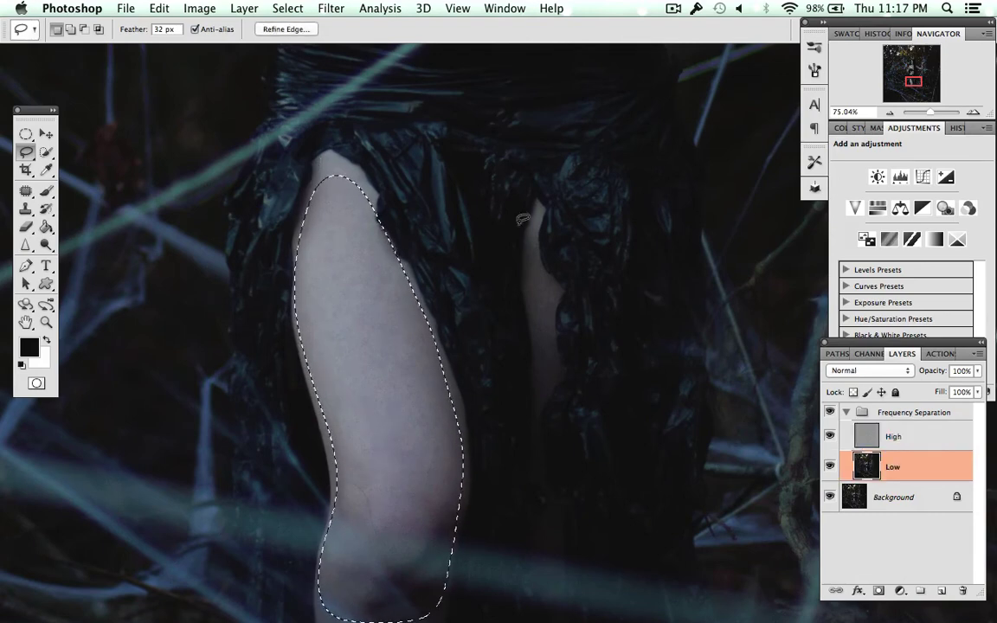
pyautogui.click(330, 8)
pyautogui.click(545, 479)
pyautogui.moveTo(830, 310); pyautogui.dragTo(844, 303)
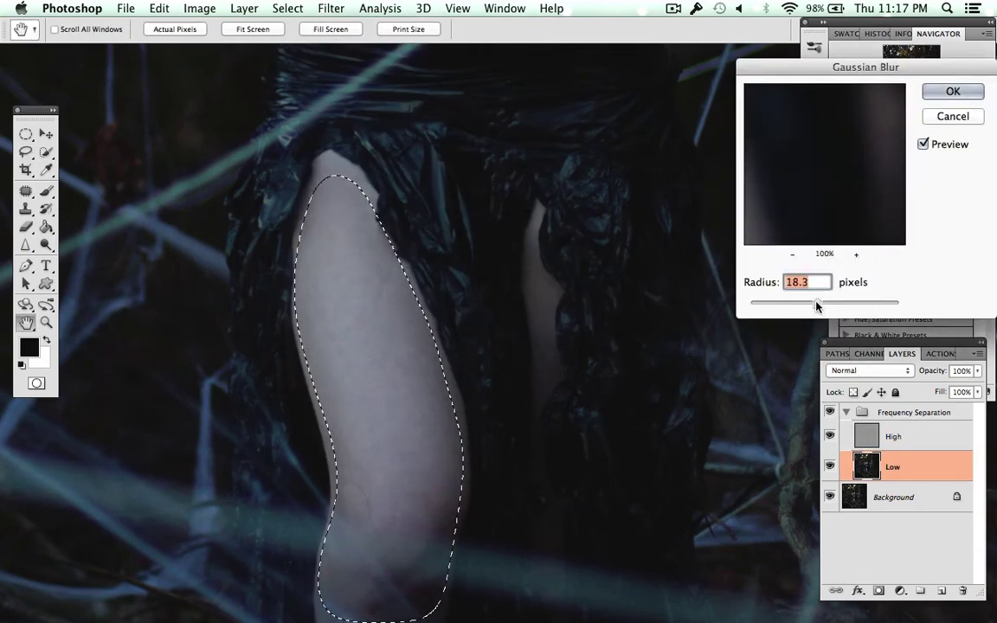
pyautogui.press('Return')
pyautogui.scroll(5, 646, 269)
pyautogui.scroll(5, 646, 269)
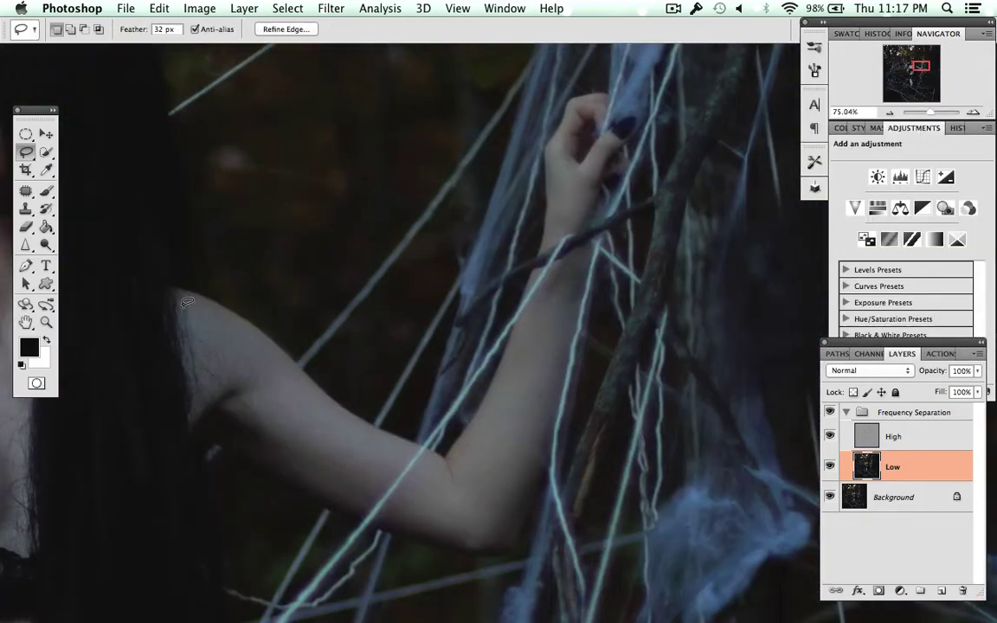
# - Lasso the upper arm and forearm and blur each, the forearm at 16.4 px
pyautogui.moveTo(223, 395); pyautogui.dragTo(227, 313)
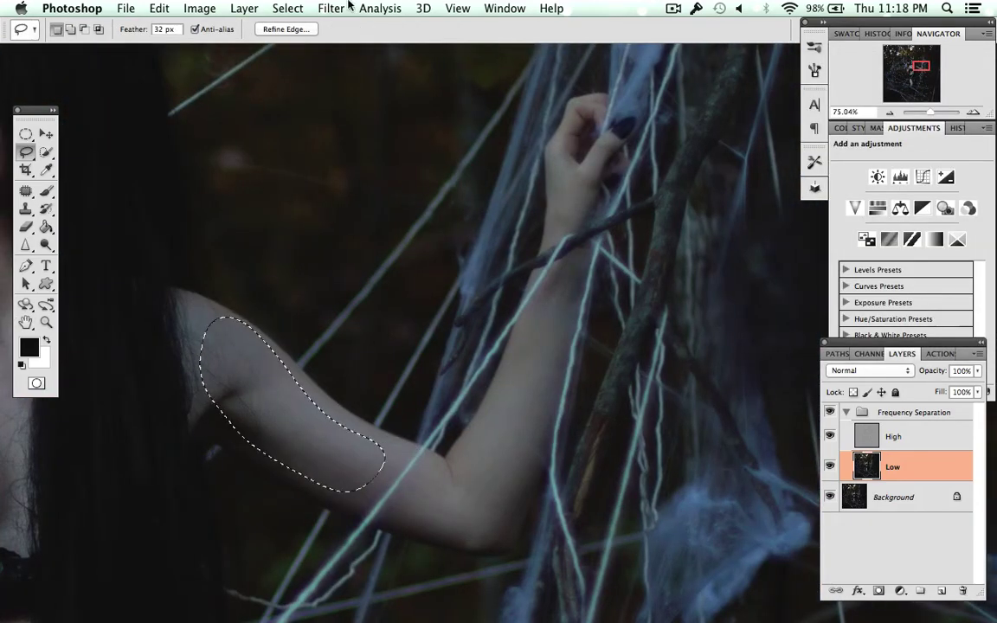
pyautogui.hotkey('ctrl', 'alt', 'f')
pyautogui.press('Return')
pyautogui.moveTo(433, 452); pyautogui.dragTo(460, 528)
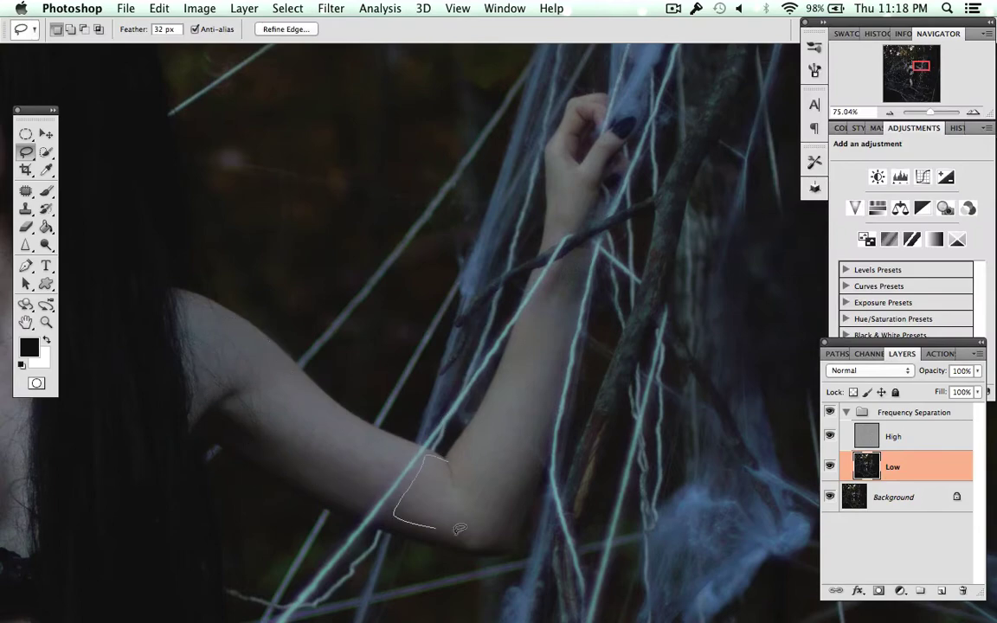
pyautogui.moveTo(579, 252); pyautogui.dragTo(576, 247)
pyautogui.click(330, 7)
pyautogui.click(523, 236)
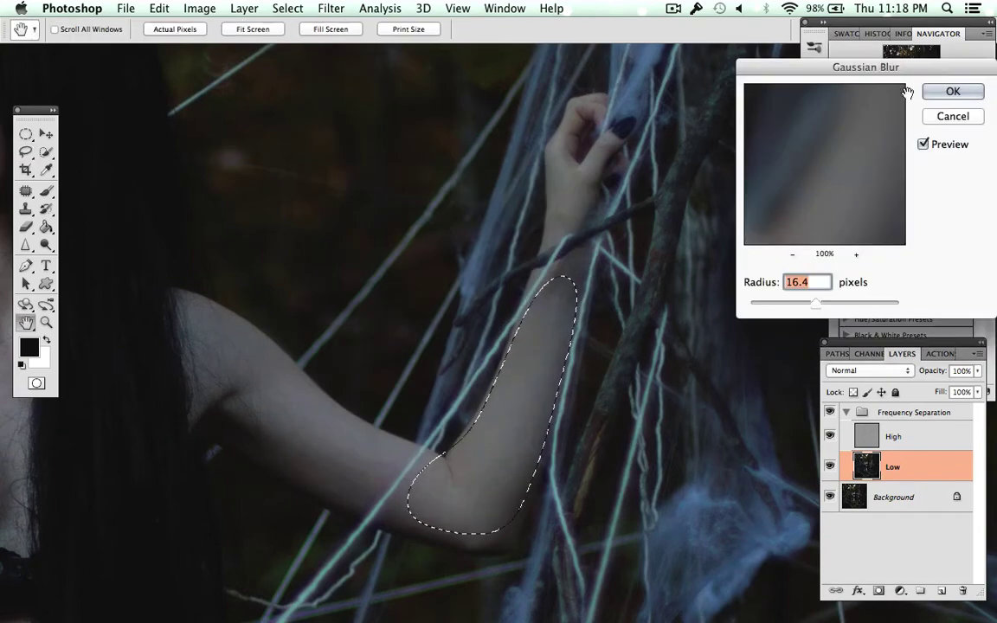
pyautogui.press('Return')
pyautogui.scroll(5, 640, 230)
pyautogui.scroll(3, 640, 230)
pyautogui.scroll(5, 459, 286)
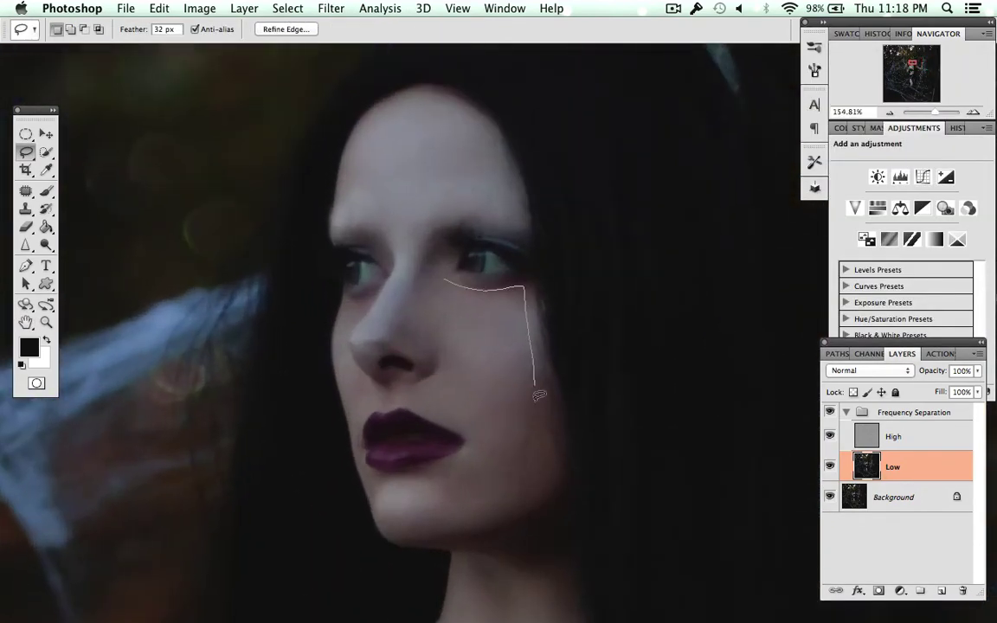
# - Lasso the cheek and forehead skin and Gaussian Blur each
pyautogui.moveTo(442, 357); pyautogui.dragTo(444, 281)
pyautogui.click(330, 7)
pyautogui.click(355, 28)
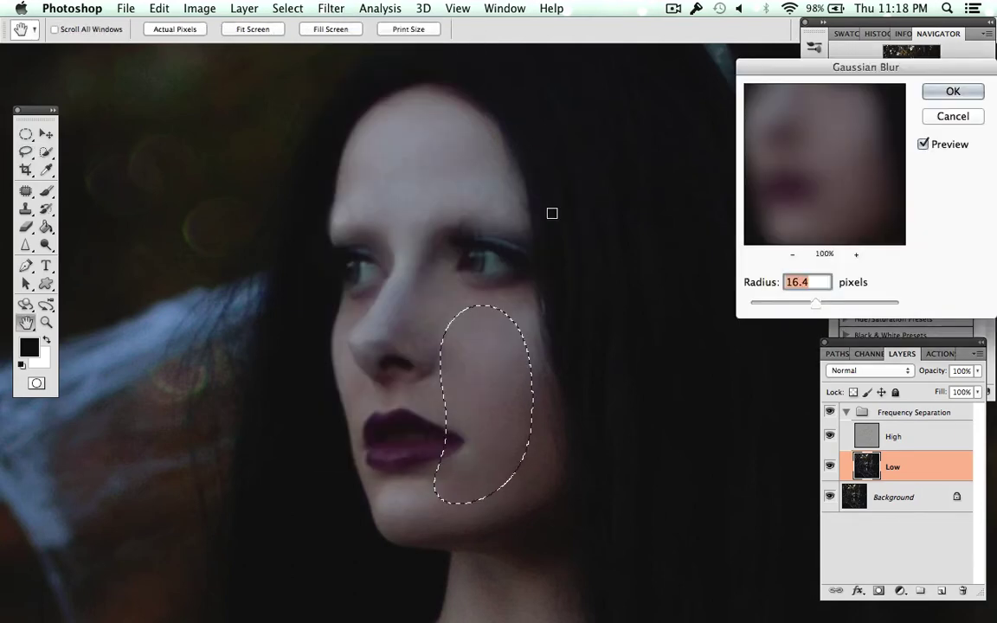
pyautogui.press('Return')
pyautogui.moveTo(398, 250); pyautogui.dragTo(403, 104)
pyautogui.scroll(-3, 400, 227)
pyautogui.click(331, 8)
pyautogui.moveTo(442, 217)
pyautogui.mouseDown()
pyautogui.moveTo(400, 226)
pyautogui.moveTo(396, 616)
pyautogui.mouseUp()
pyautogui.click(356, 24)
pyautogui.press('Return')
# - Smooth the neck and shoulder skin with a 20.2 px Gaussian Blur
pyautogui.scroll(-5, 532, 304)
pyautogui.moveTo(133, 410); pyautogui.dragTo(415, 256)
pyautogui.hotkey('ctrl', 'alt', 'f')
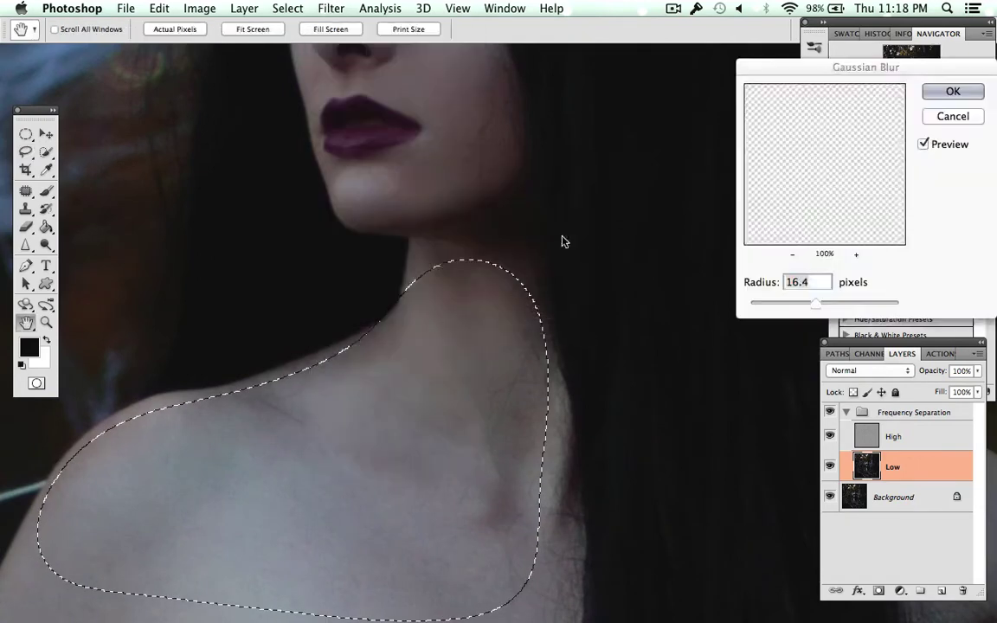
pyautogui.moveTo(807, 303); pyautogui.dragTo(818, 304)
pyautogui.press('Return')
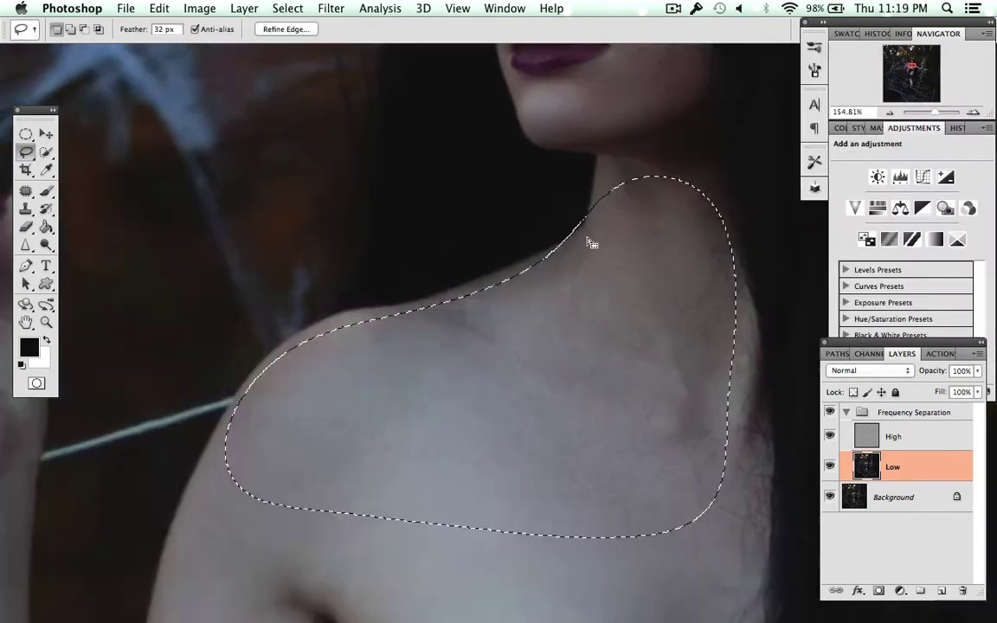
pyautogui.scroll(-3, 612, 222)
pyautogui.moveTo(592, 65)
pyautogui.mouseDown()
pyautogui.moveTo(661, 69)
pyautogui.moveTo(544, 551)
pyautogui.mouseUp()
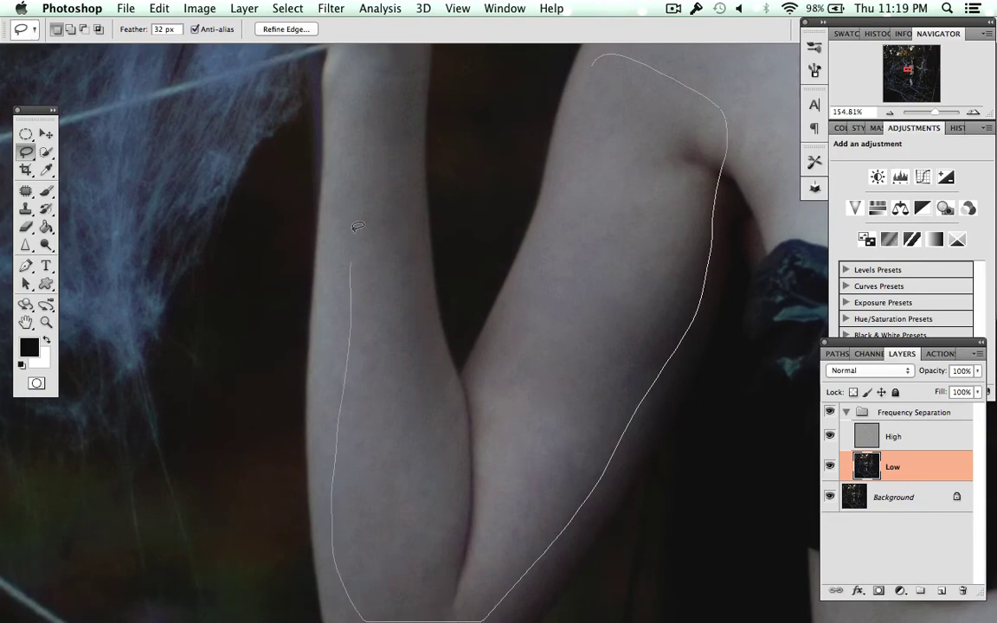
# - Gaussian Blur the skin of the crossed arms, then deselect
pyautogui.moveTo(426, 297); pyautogui.dragTo(459, 338)
pyautogui.click(331, 8)
pyautogui.click(522, 231)
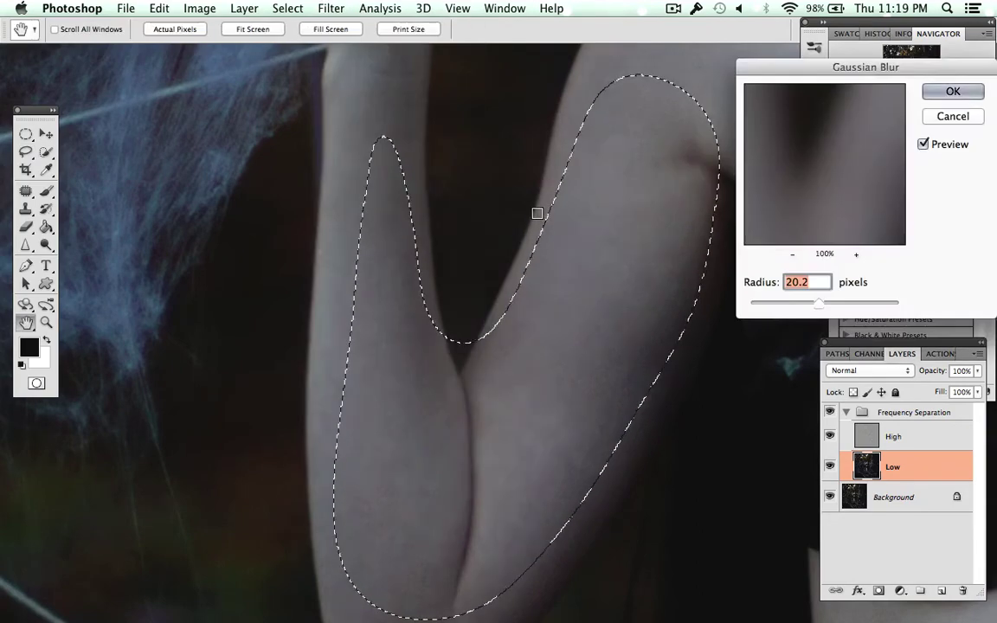
pyautogui.press('Return')
pyautogui.scroll(-3, 692, 260)
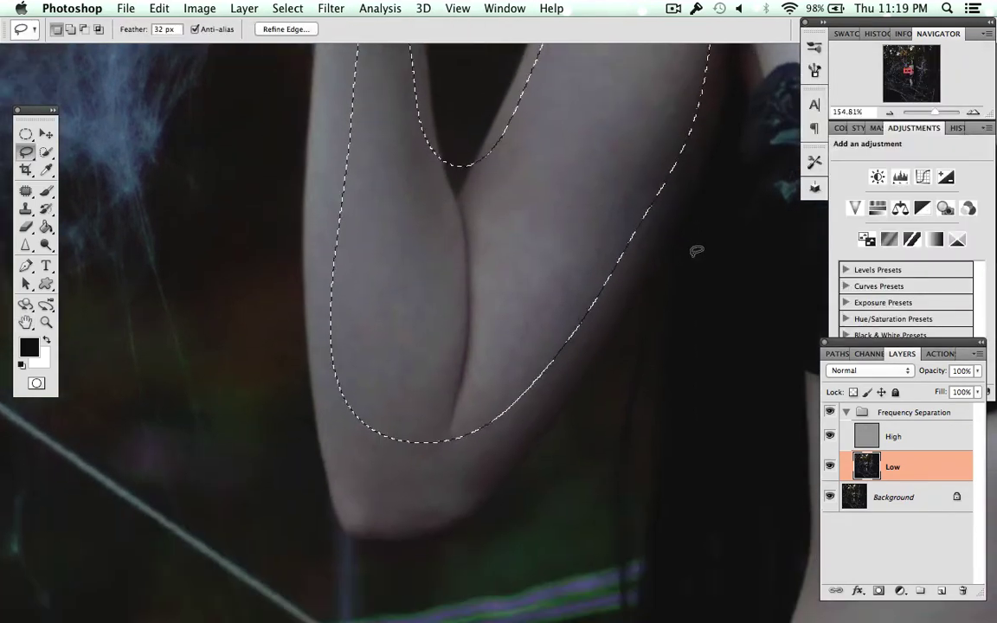
pyautogui.scroll(-5, 699, 251)
pyautogui.hotkey('ctrl', 'd')
# - Gaussian Blur the stomach skin on the Low layer
pyautogui.scroll(-5, 699, 251)
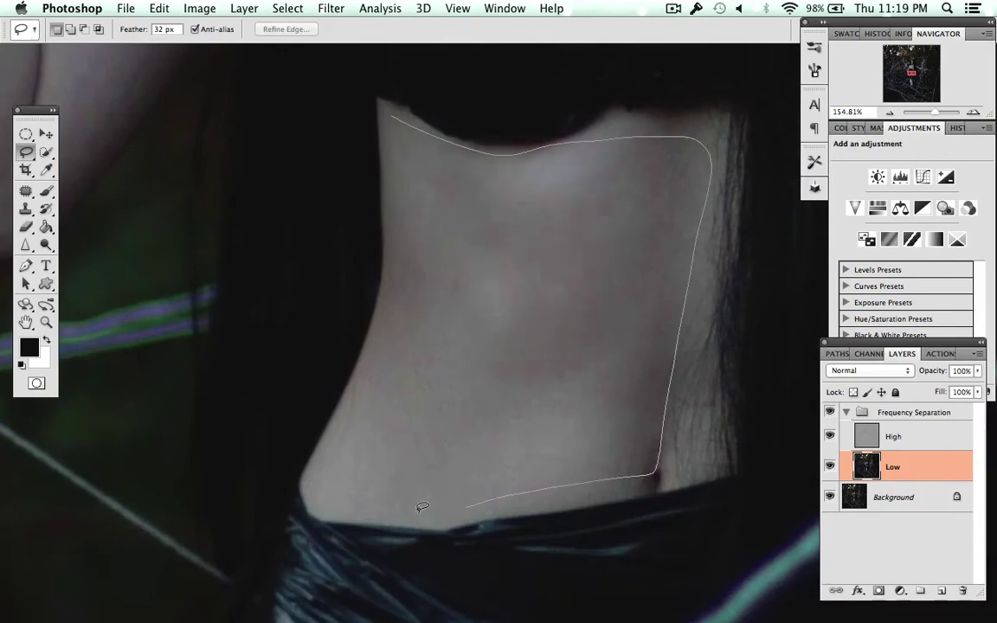
pyautogui.moveTo(386, 124); pyautogui.dragTo(387, 124)
pyautogui.click(330, 8)
pyautogui.click(523, 231)
pyautogui.press('Return')
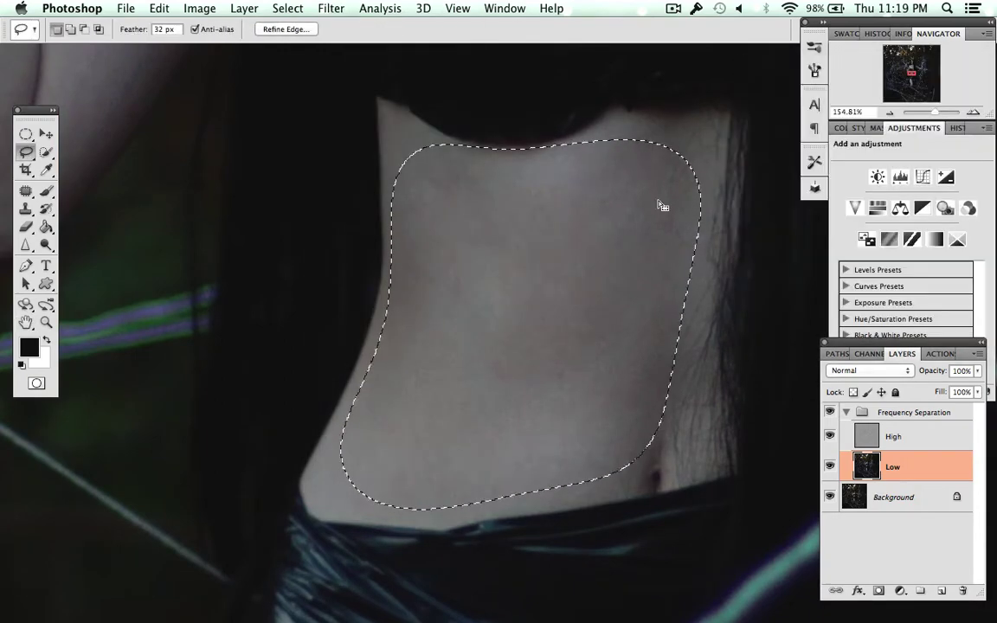
pyautogui.scroll(-5, 657, 206)
pyautogui.scroll(-2, 659, 205)
pyautogui.scroll(-8, 659, 205)
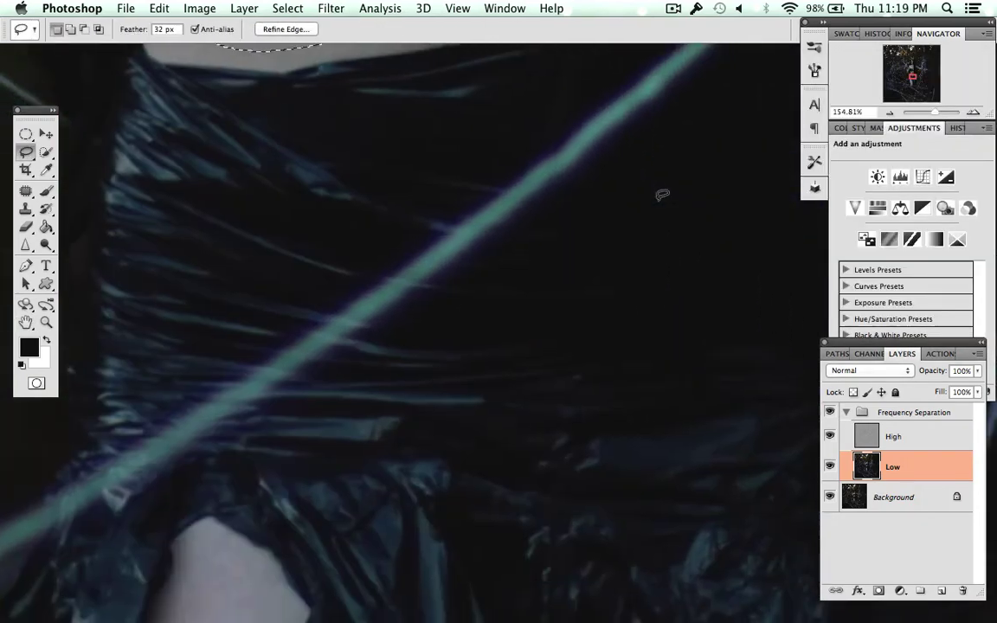
pyautogui.scroll(10, 661, 196)
pyautogui.hscroll(5, 661, 196)
pyautogui.scroll(5, 661, 195)
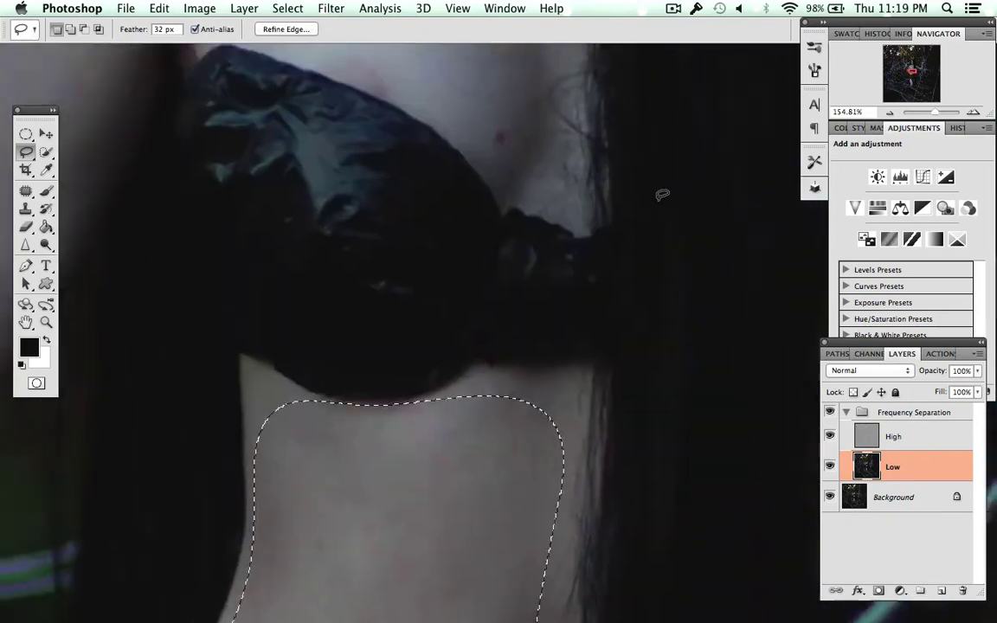
# - Patch a skin flaw on the High texture layer with the Patch tool
pyautogui.press('s')
pyautogui.scroll(3, 605, 199)
pyautogui.click(26, 191)
pyautogui.moveTo(422, 200)
pyautogui.mouseDown()
pyautogui.moveTo(415, 218)
pyautogui.moveTo(472, 112)
pyautogui.mouseUp()
pyautogui.hotkey('alt', ']')
pyautogui.hotkey('ctrl', 'd')
pyautogui.scroll(-5, 600, 222)
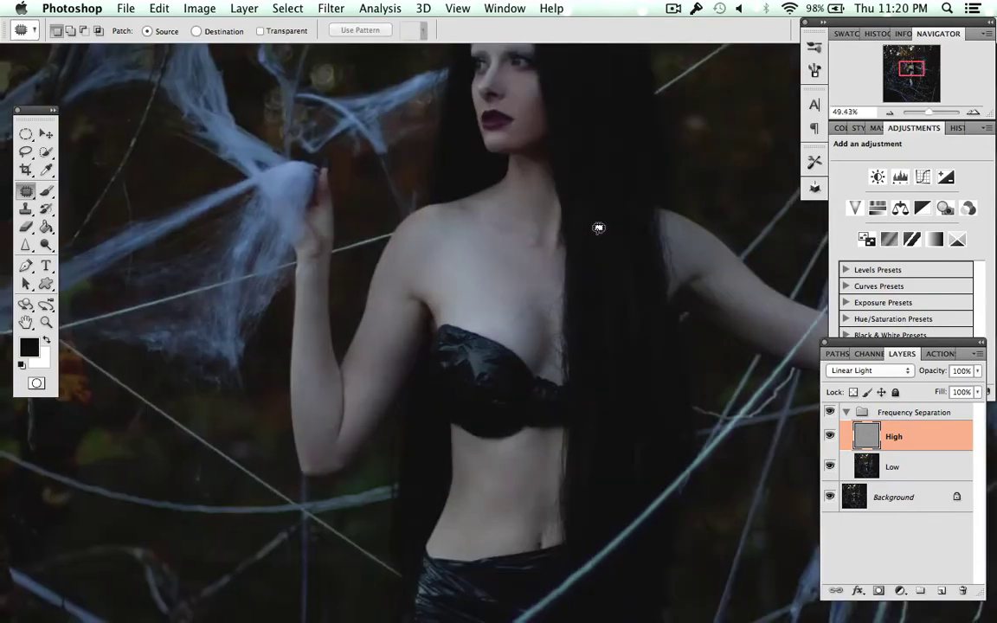
pyautogui.scroll(-3, 603, 212)
pyautogui.scroll(-1, 603, 212)
# - Run the Dodge & Burn action and target its Highlights layer with the Brush tool
pyautogui.click(845, 412)
pyautogui.click(934, 353)
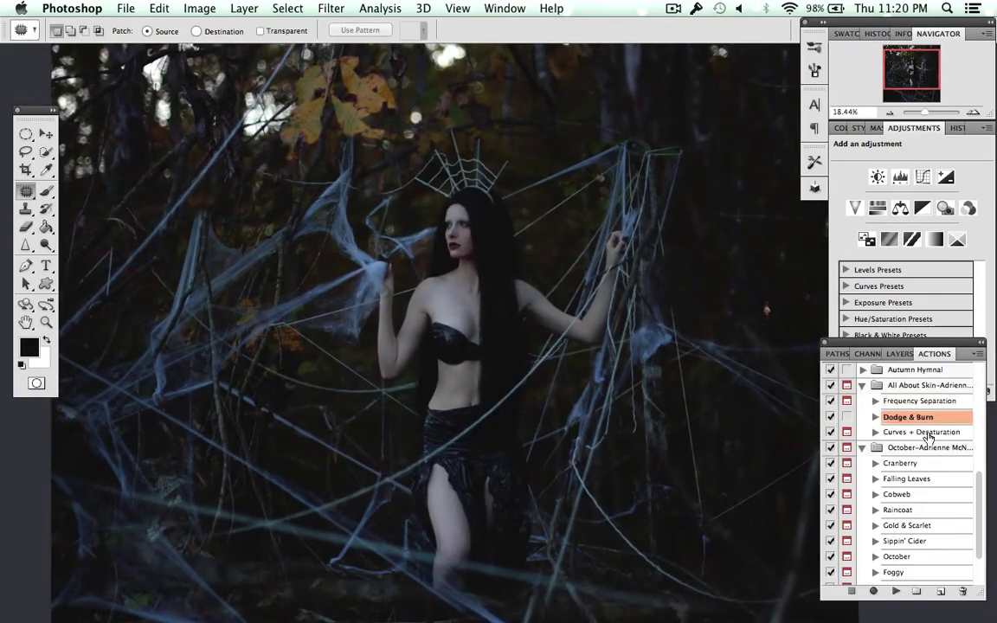
pyautogui.click(903, 353)
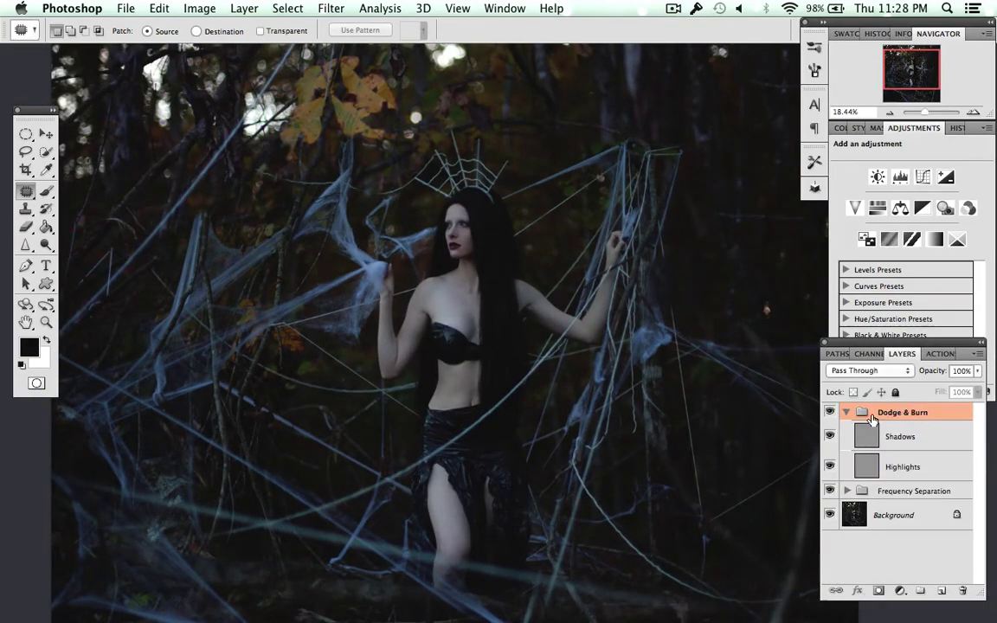
pyautogui.click(903, 466)
pyautogui.press('b')
pyautogui.click(185, 29)
# - Set up a soft brush at 78% opacity for dodging on the Highlights layer
pyautogui.click(182, 216)
pyautogui.click(301, 29)
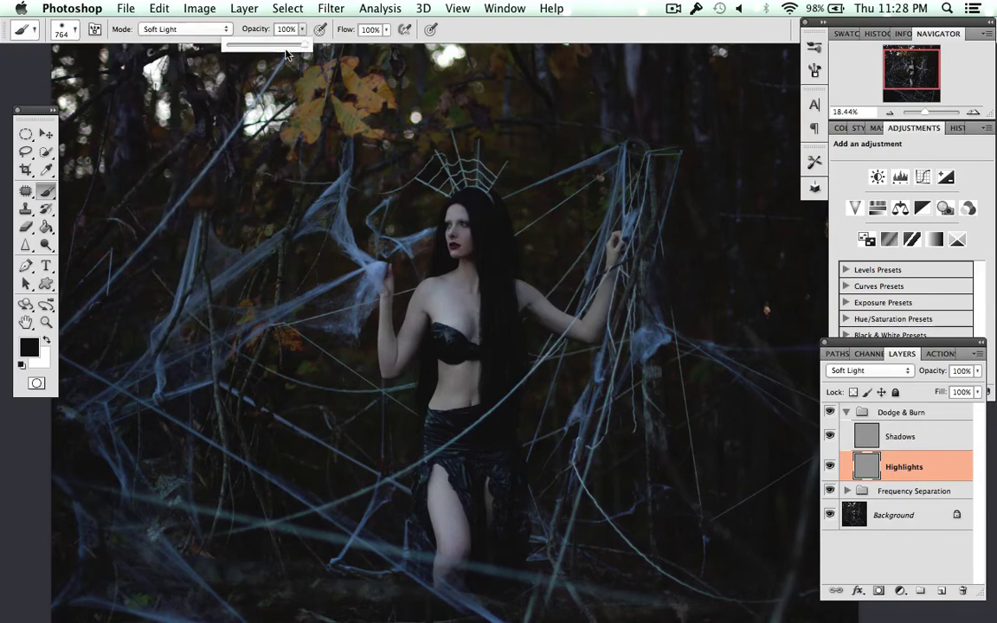
pyautogui.moveTo(305, 45); pyautogui.dragTo(287, 45)
pyautogui.rightClick(498, 251)
pyautogui.scroll(5, 511, 229)
pyautogui.scroll(2, 510, 234)
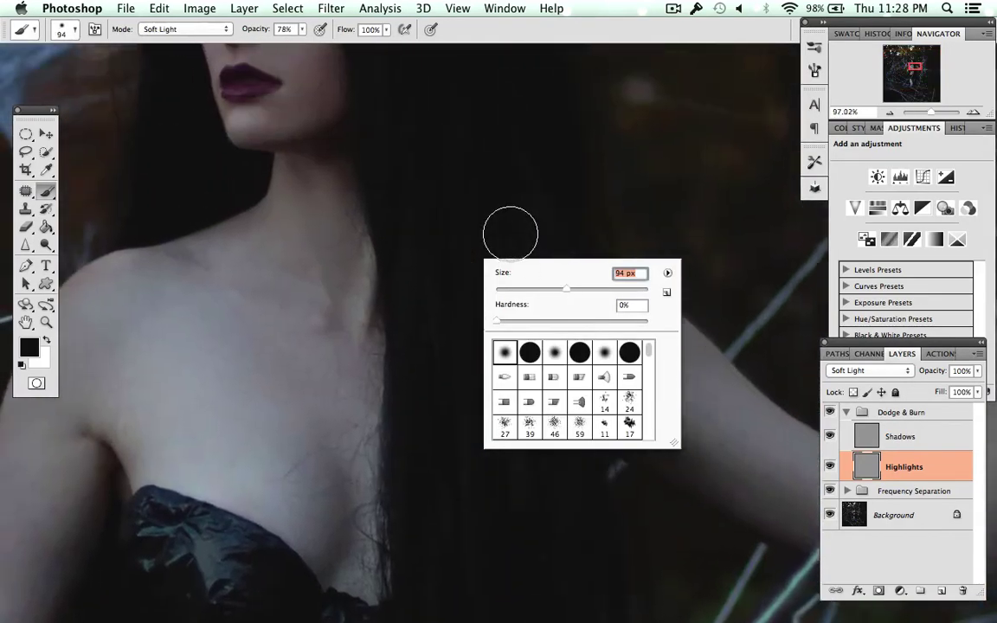
pyautogui.scroll(5, 510, 234)
pyautogui.hscroll(-4, 469, 215)
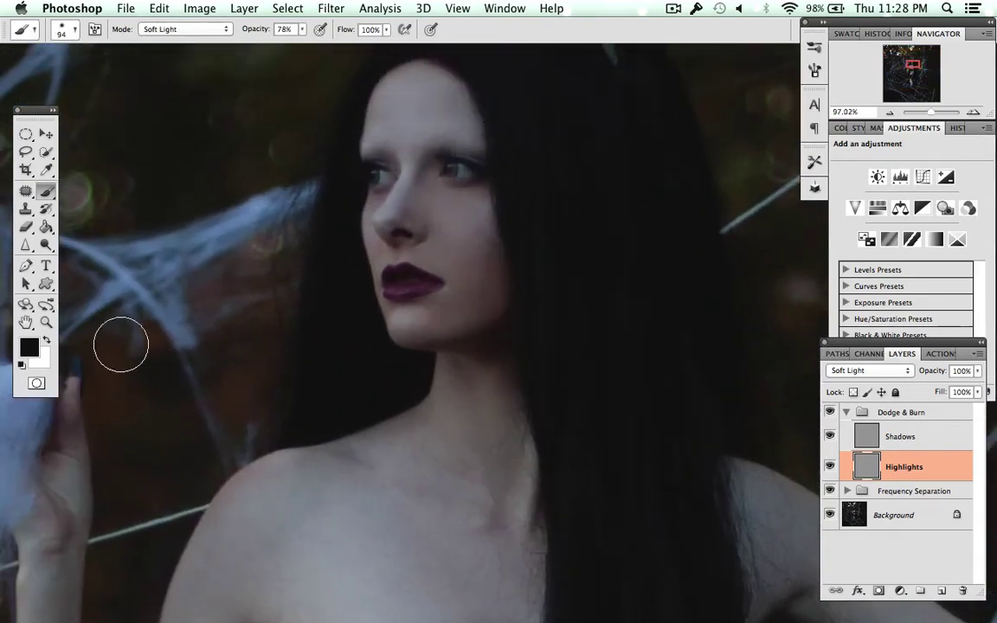
# - Dodge the forehead with soft white strokes and a smaller brush
pyautogui.press('x')
pyautogui.moveTo(411, 101); pyautogui.dragTo(389, 99)
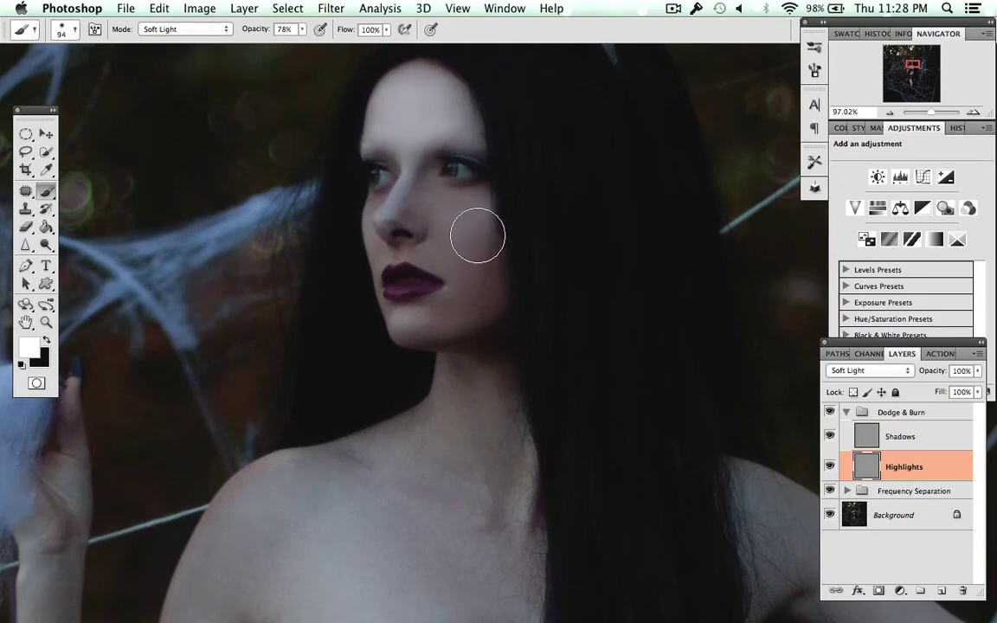
pyautogui.rightClick(439, 240)
pyautogui.moveTo(497, 269); pyautogui.dragTo(487, 271)
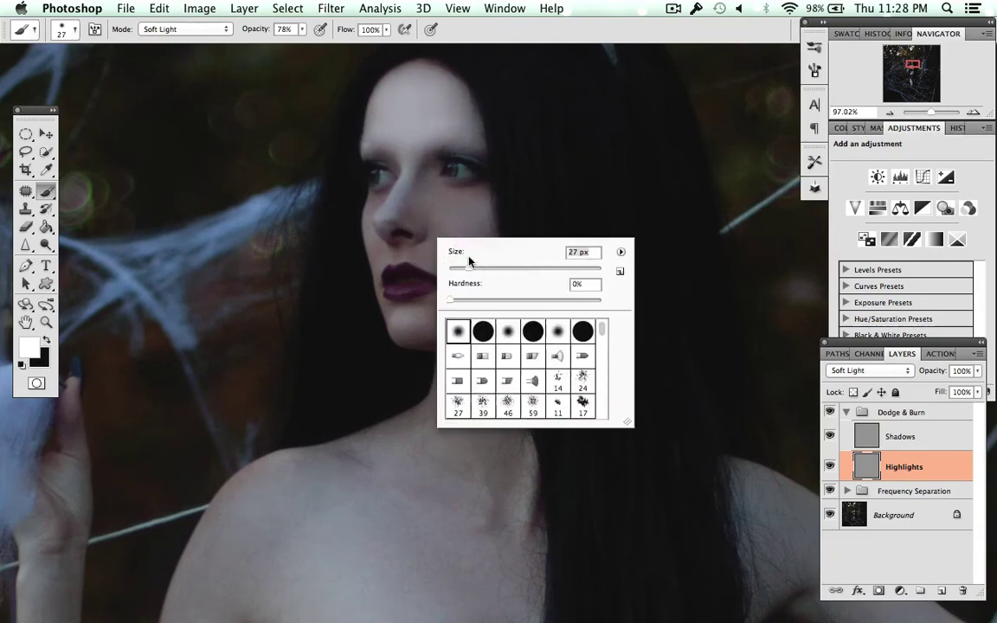
pyautogui.press('Return')
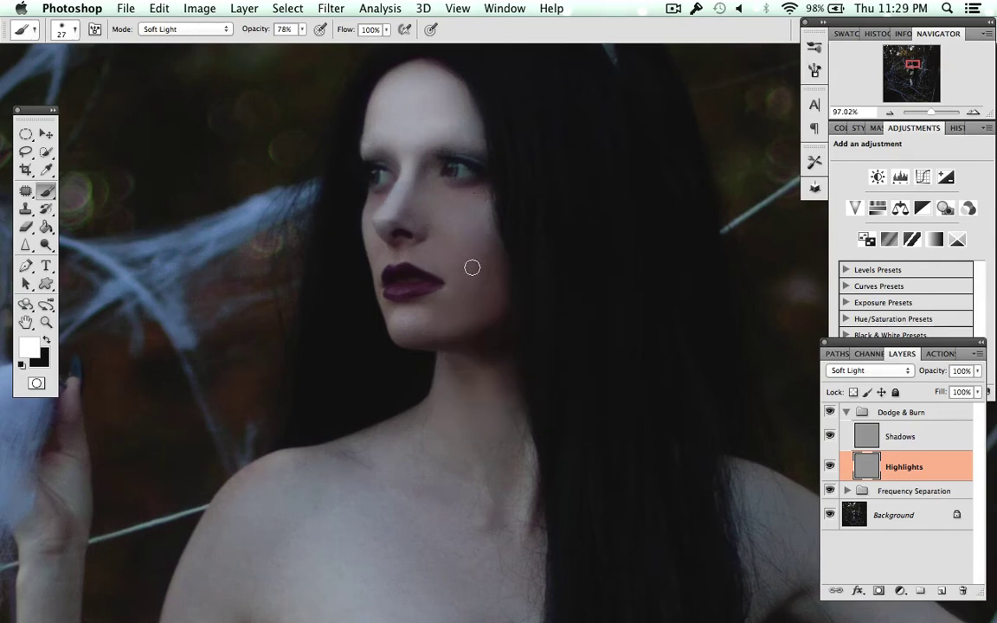
# - Resize the dodging brush from 13 px to 90 px, then 43 px at 37% opacity
pyautogui.rightClick(421, 270)
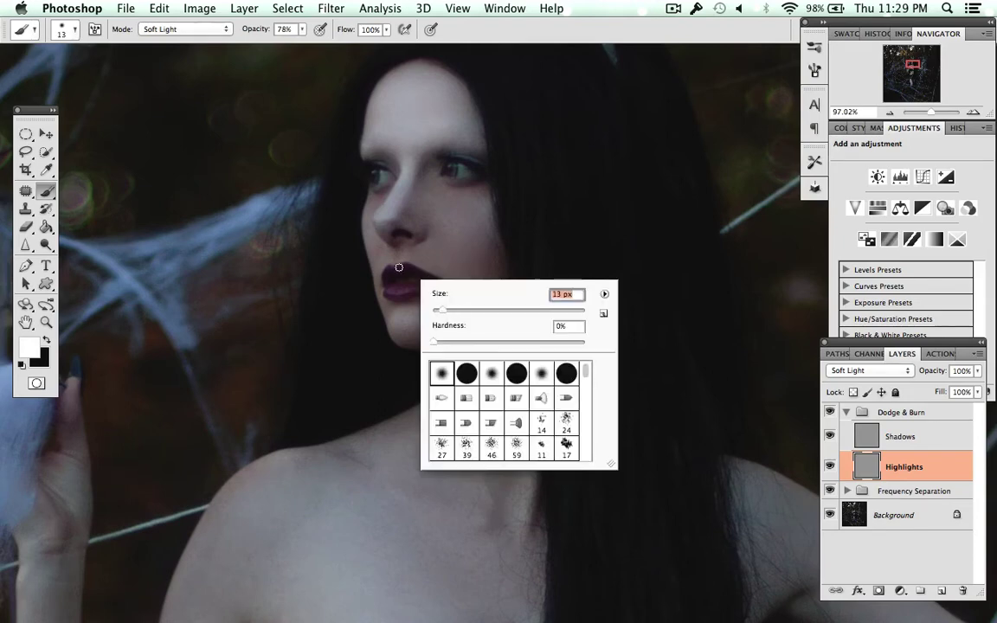
pyautogui.press('Return')
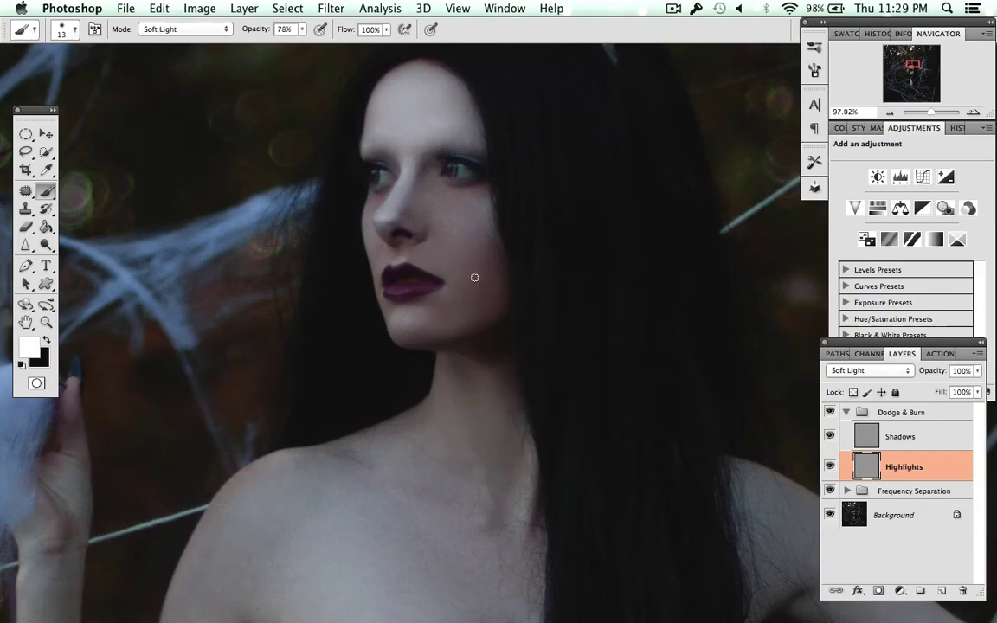
pyautogui.hotkey('ctrl', '+')
pyautogui.rightClick(424, 295)
pyautogui.press('Return')
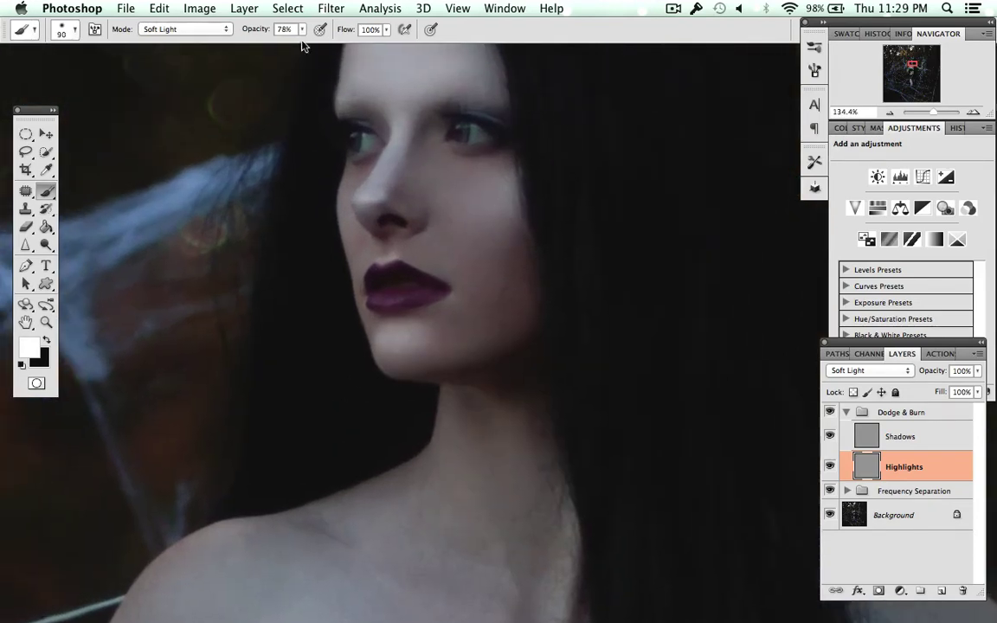
pyautogui.moveTo(301, 28); pyautogui.dragTo(247, 44)
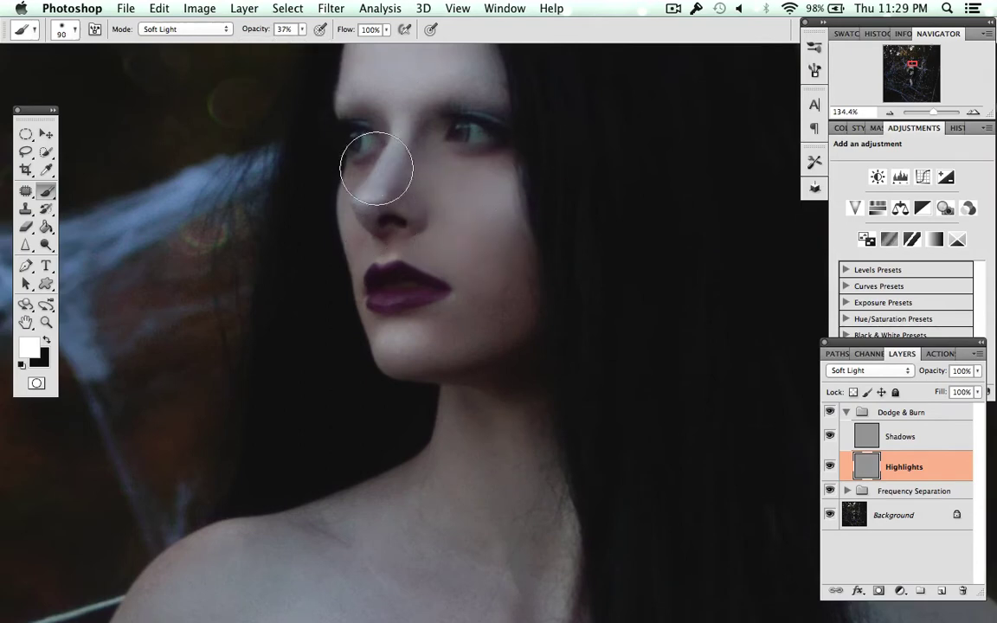
pyautogui.moveTo(376, 168); pyautogui.dragTo(356, 167)
# - Continue dodging the skin with a 26 px brush
pyautogui.scroll(-5, 558, 191)
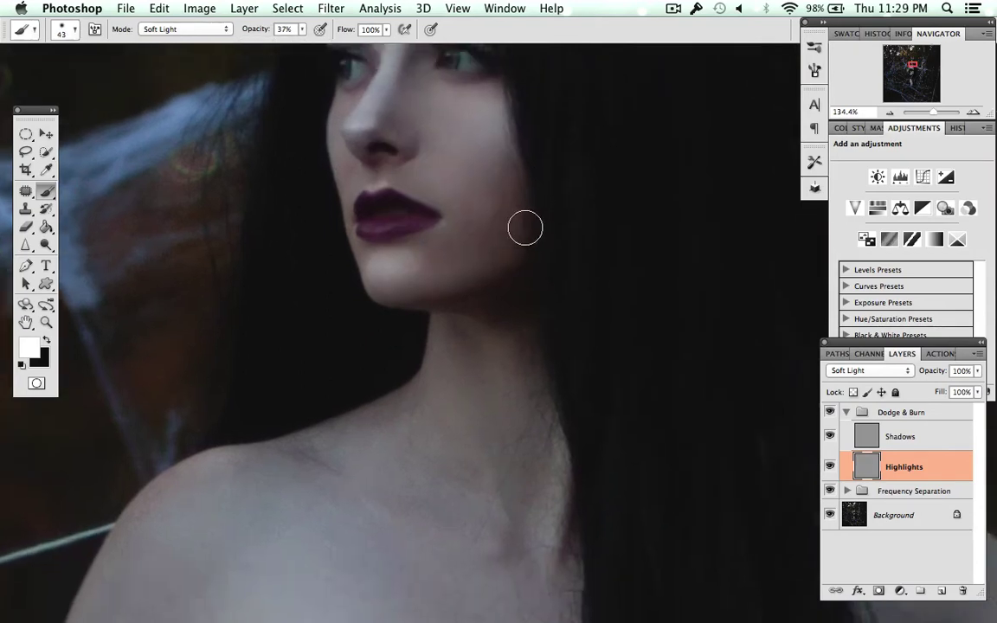
pyautogui.scroll(4, 525, 227)
pyautogui.hscroll(4, 528, 225)
pyautogui.scroll(-3, 510, 329)
pyautogui.rightClick(485, 424)
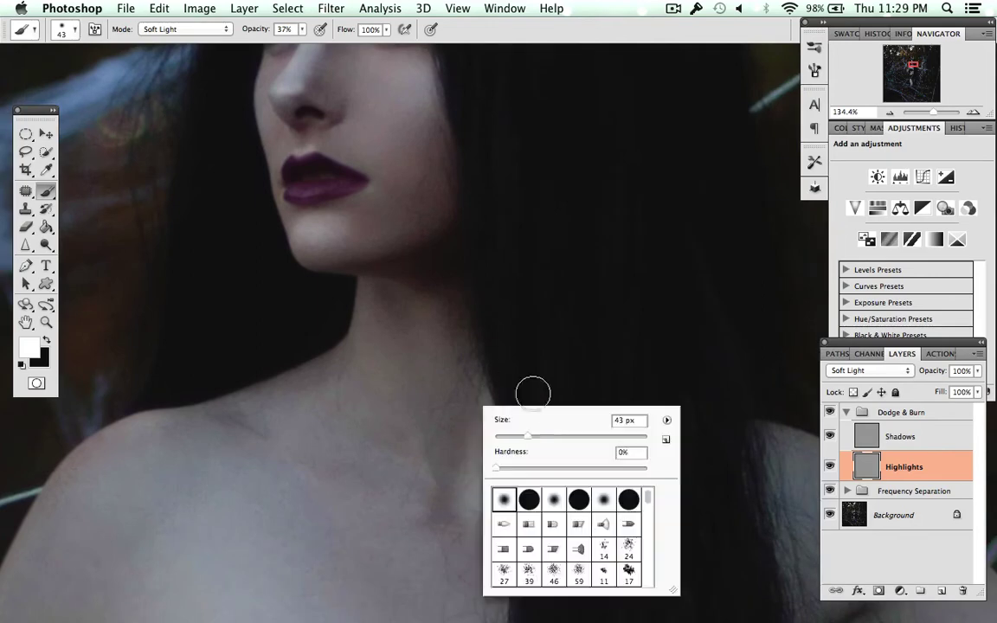
pyautogui.moveTo(511, 428); pyautogui.dragTo(502, 427)
pyautogui.press('Return')
# - View the whole figure and dodge broader areas, then refine with 45 px and 23 px brushes
pyautogui.hotkey('ctrl', '0')
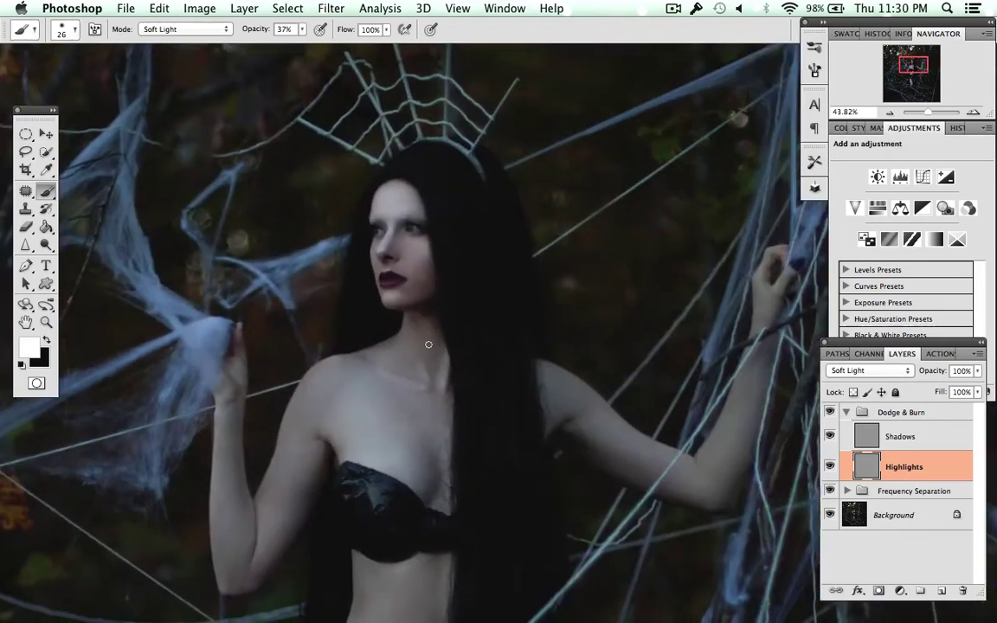
pyautogui.rightClick(329, 360)
pyautogui.press('Return')
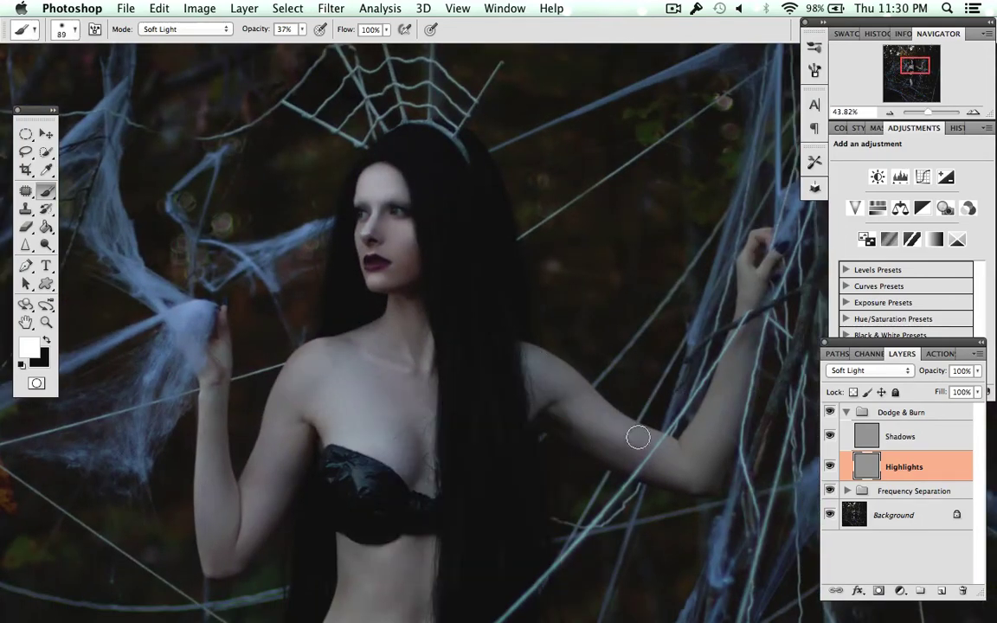
pyautogui.rightClick(746, 291)
pyautogui.moveTo(817, 322); pyautogui.dragTo(796, 322)
pyautogui.press('Return')
pyautogui.rightClick(752, 242)
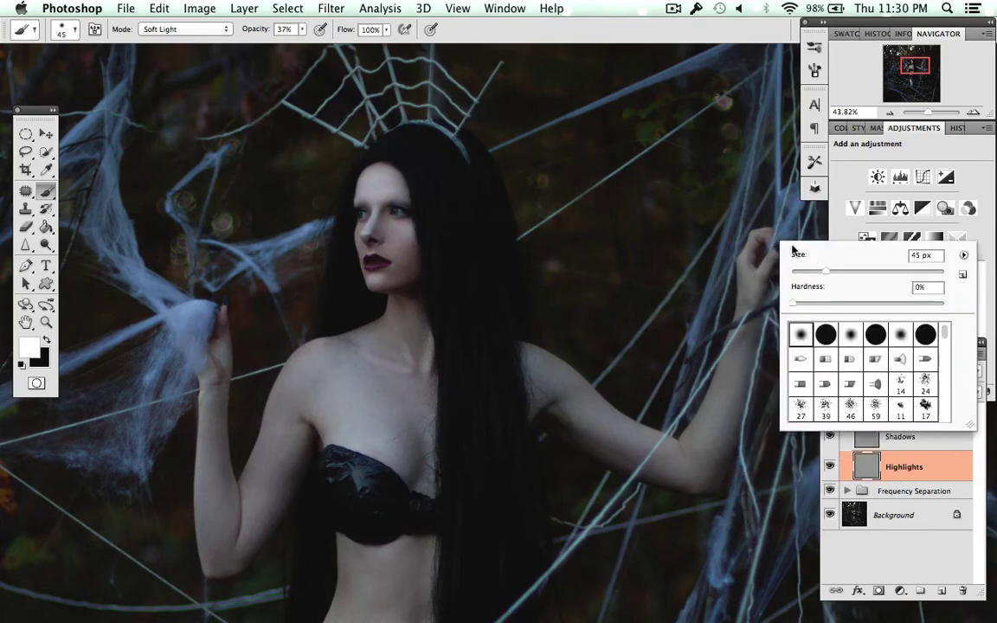
pyautogui.moveTo(830, 258); pyautogui.dragTo(815, 258)
pyautogui.press('Return')
# - Dodge lower skin areas with brushes enlarged to 76 px and 143 px
pyautogui.rightClick(218, 367)
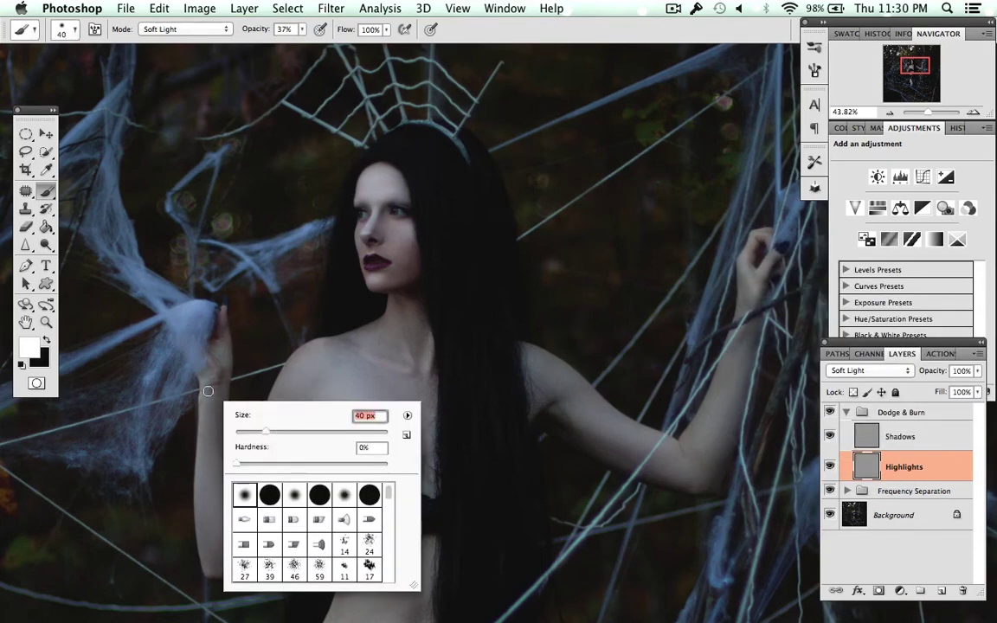
pyautogui.press('Return')
pyautogui.rightClick(251, 390)
pyautogui.moveTo(311, 413); pyautogui.dragTo(296, 413)
pyautogui.press('Return')
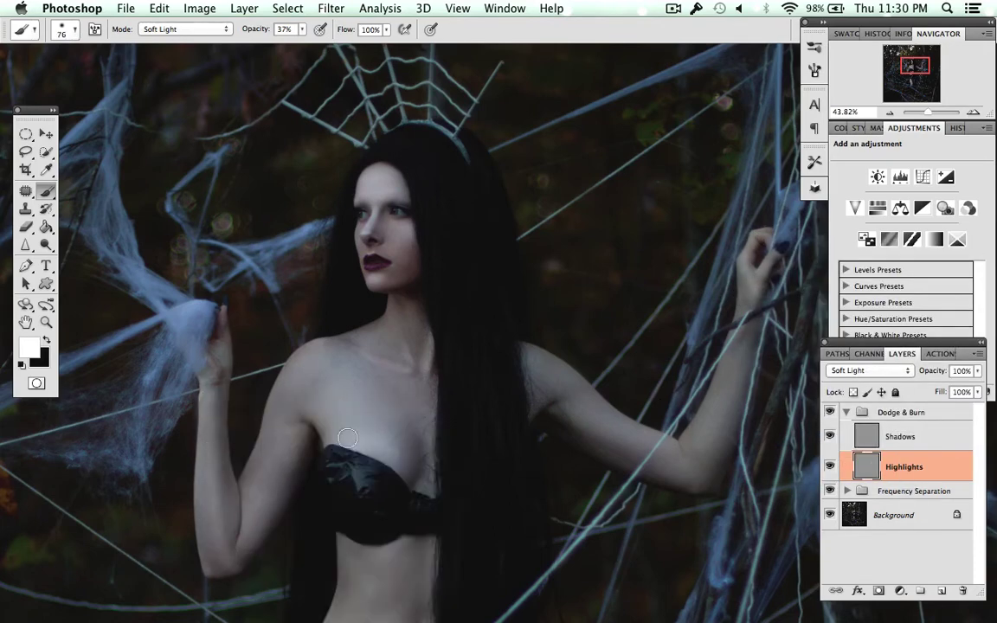
pyautogui.scroll(-3, 433, 407)
pyautogui.scroll(-5, 424, 398)
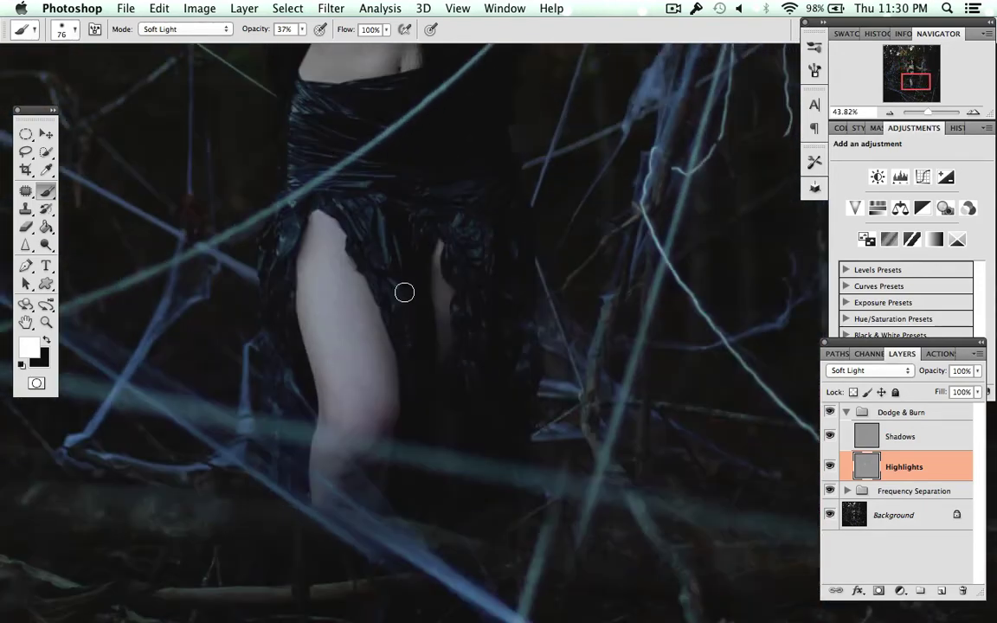
pyautogui.rightClick(405, 292)
pyautogui.moveTo(491, 321); pyautogui.dragTo(523, 325)
pyautogui.press('Return')
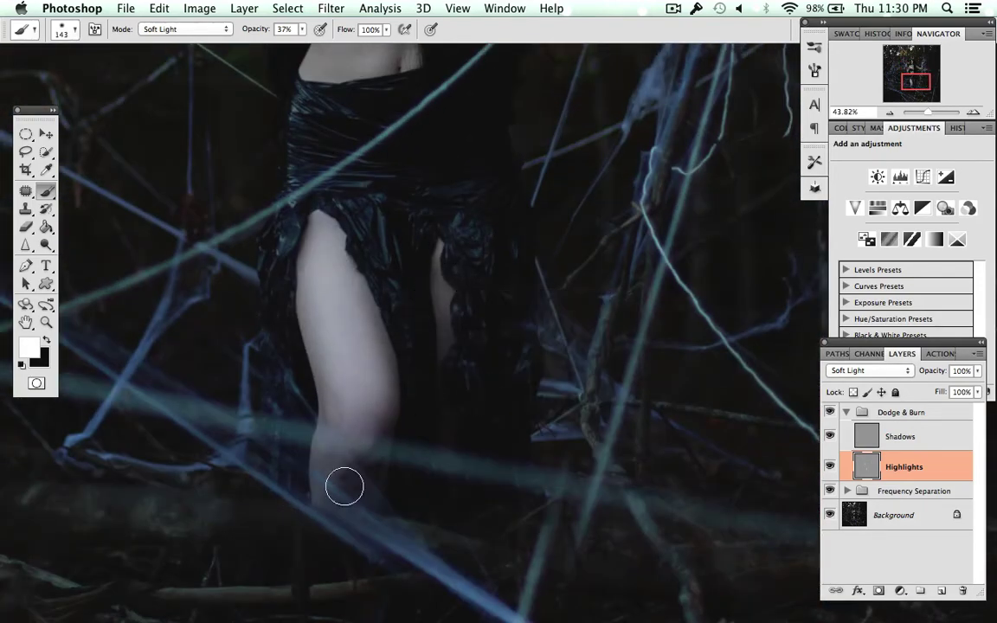
# - Dodge fine details with a 16 px brush, then set the Highlights layer to 71% opacity
pyautogui.scroll(5, 479, 378)
pyautogui.scroll(3, 519, 355)
pyautogui.scroll(1, 458, 277)
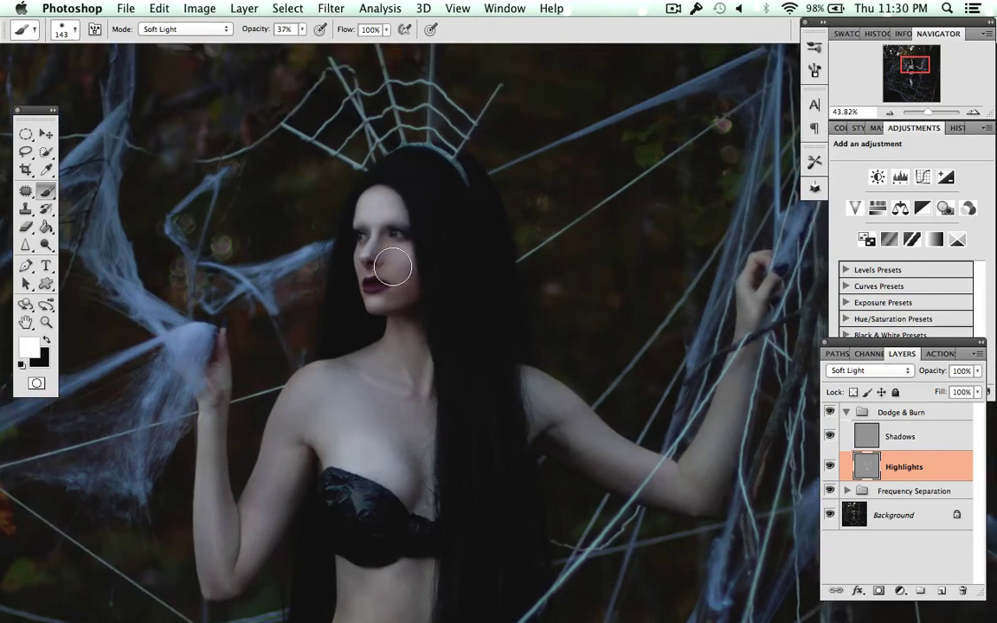
pyautogui.scroll(3, 528, 313)
pyautogui.scroll(2, 346, 267)
pyautogui.rightClick(370, 265)
pyautogui.moveTo(413, 296); pyautogui.dragTo(393, 296)
pyautogui.press('Return')
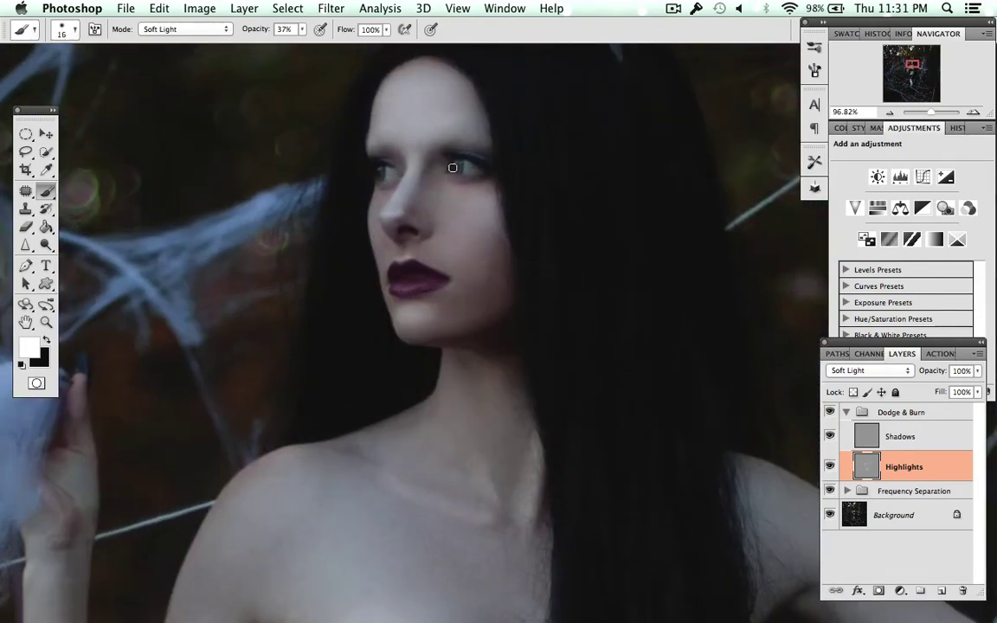
pyautogui.scroll(-5, 472, 167)
pyautogui.moveTo(977, 392); pyautogui.dragTo(956, 391)
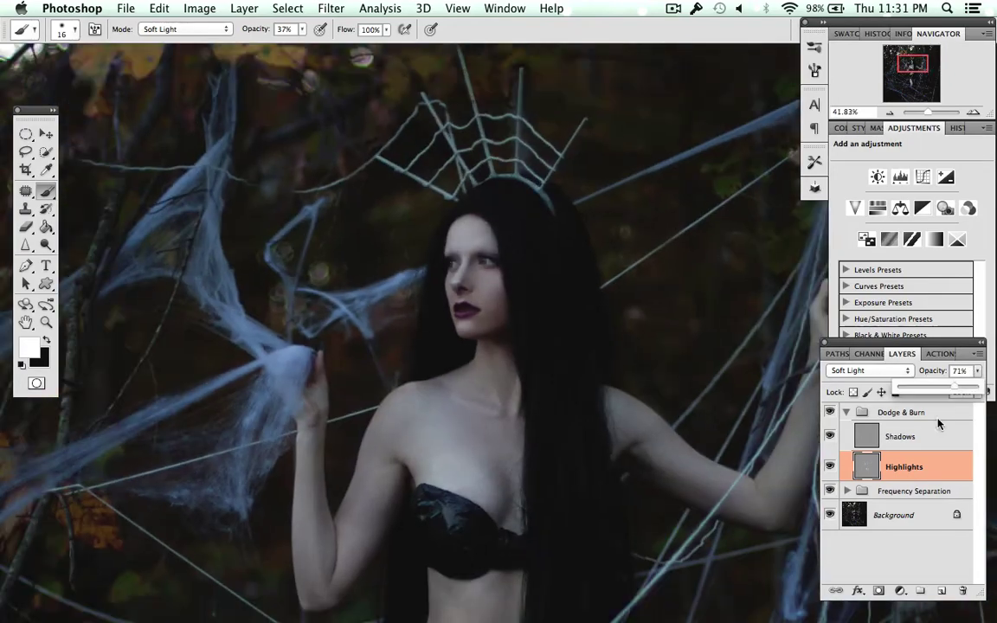
# - Burn shadows on the Shadows layer with a black soft brush
pyautogui.click(904, 436)
pyautogui.press('x')
pyautogui.rightClick(467, 163)
pyautogui.moveTo(512, 191); pyautogui.dragTo(553, 190)
pyautogui.press('Return')
pyautogui.scroll(-3, 519, 242)
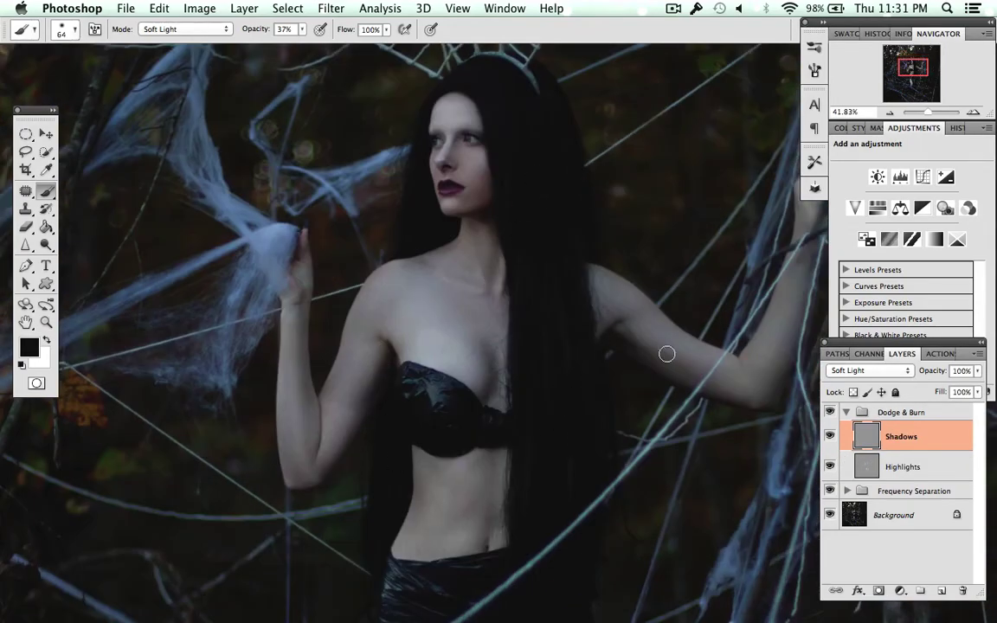
pyautogui.scroll(-2, 759, 344)
pyautogui.scroll(-2, 442, 360)
pyautogui.scroll(-1, 485, 502)
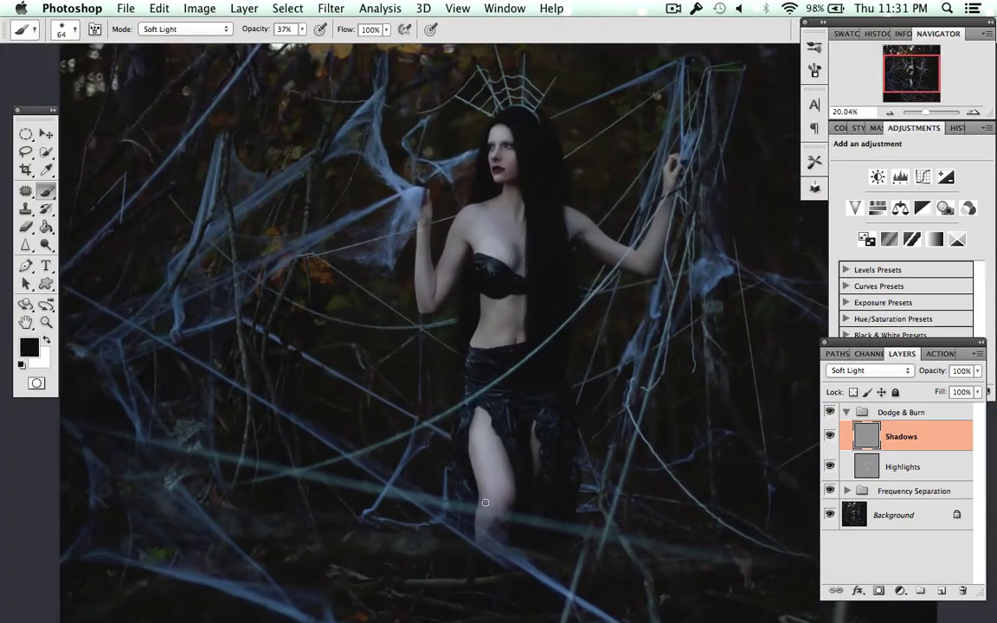
pyautogui.hscroll(3, 580, 448)
pyautogui.scroll(-1, 652, 362)
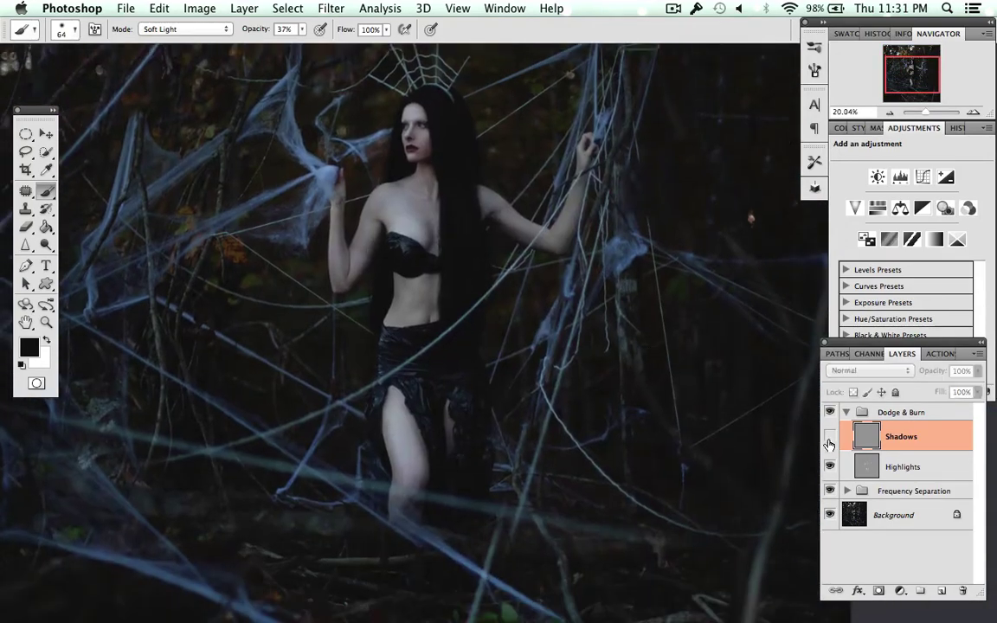
# - Toggle the Shadows layer to compare, then select the High frequency layer in Frequency Separation
pyautogui.click(977, 370)
pyautogui.moveTo(977, 386); pyautogui.dragTo(956, 392)
pyautogui.click(900, 466)
pyautogui.click(846, 412)
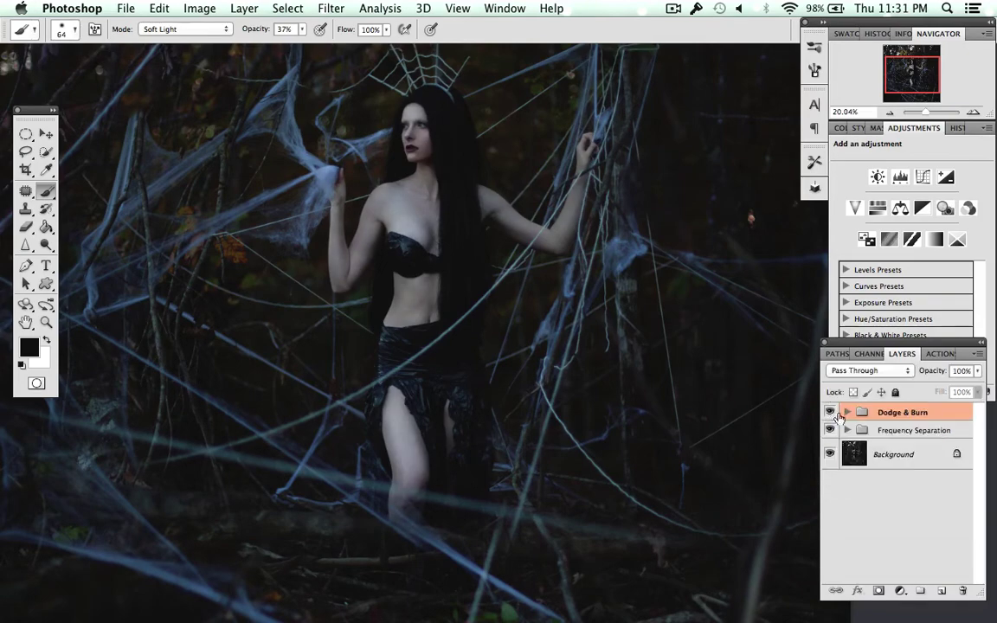
pyautogui.click(899, 455)
# - Outline a flaw on a crown wire with the Patch tool (J) and patch it
pyautogui.press('j')
pyautogui.scroll(5, 345, 208)
pyautogui.scroll(3, 346, 197)
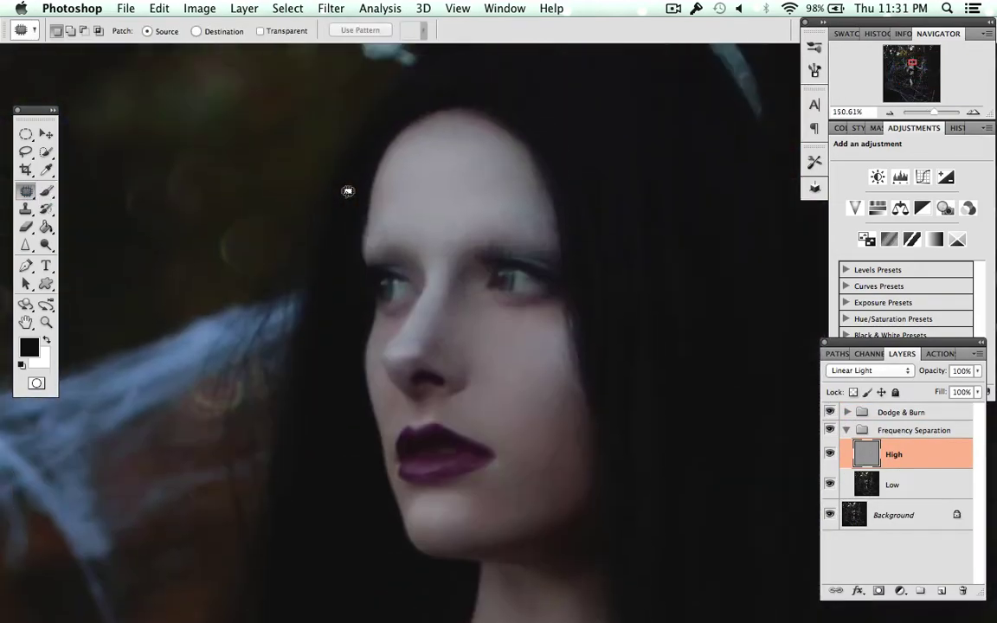
pyautogui.scroll(3, 345, 197)
pyautogui.moveTo(451, 212); pyautogui.dragTo(460, 210)
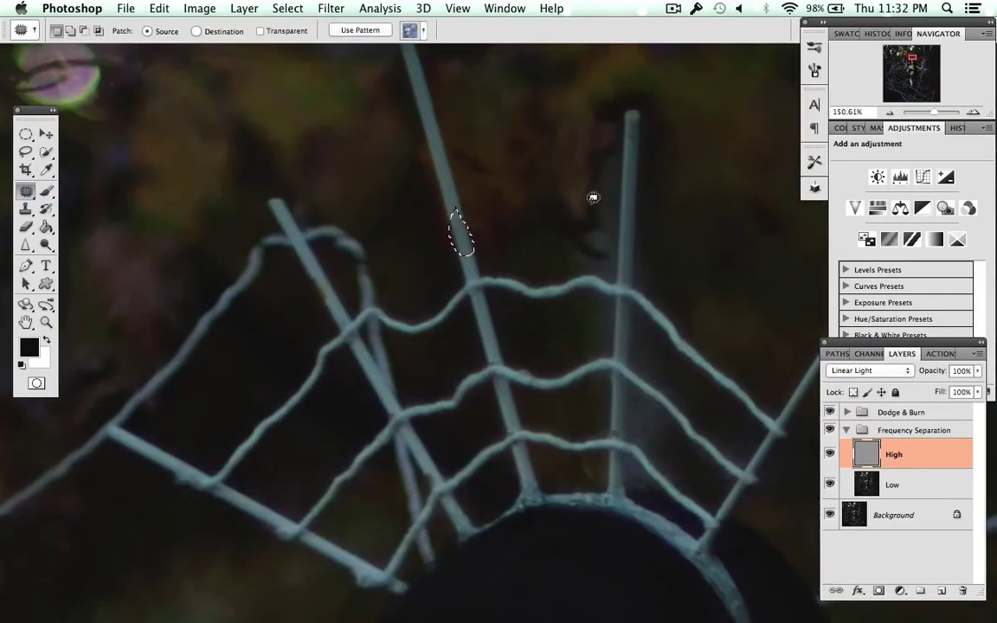
# - Patch another flaw on the web, deselect, and return to the Dodge & Burn group
pyautogui.hscroll(5, 703, 153)
pyautogui.scroll(-3, 702, 152)
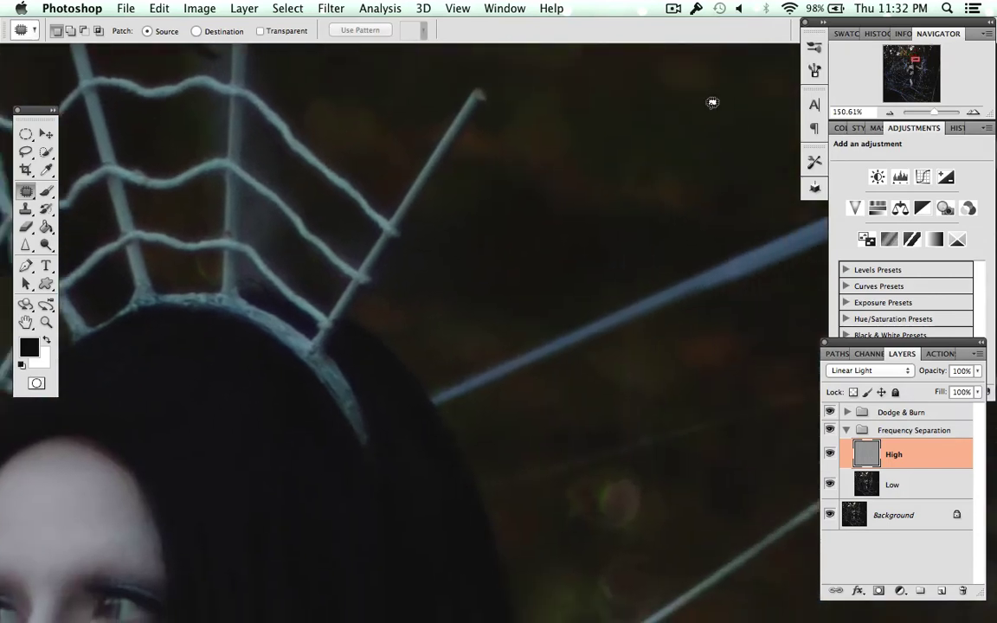
pyautogui.hscroll(-2, 706, 97)
pyautogui.hscroll(-8, 705, 97)
pyautogui.scroll(2, 705, 97)
pyautogui.moveTo(517, 180)
pyautogui.mouseDown()
pyautogui.moveTo(529, 192)
pyautogui.moveTo(525, 207)
pyautogui.mouseUp()
pyautogui.click(620, 162)
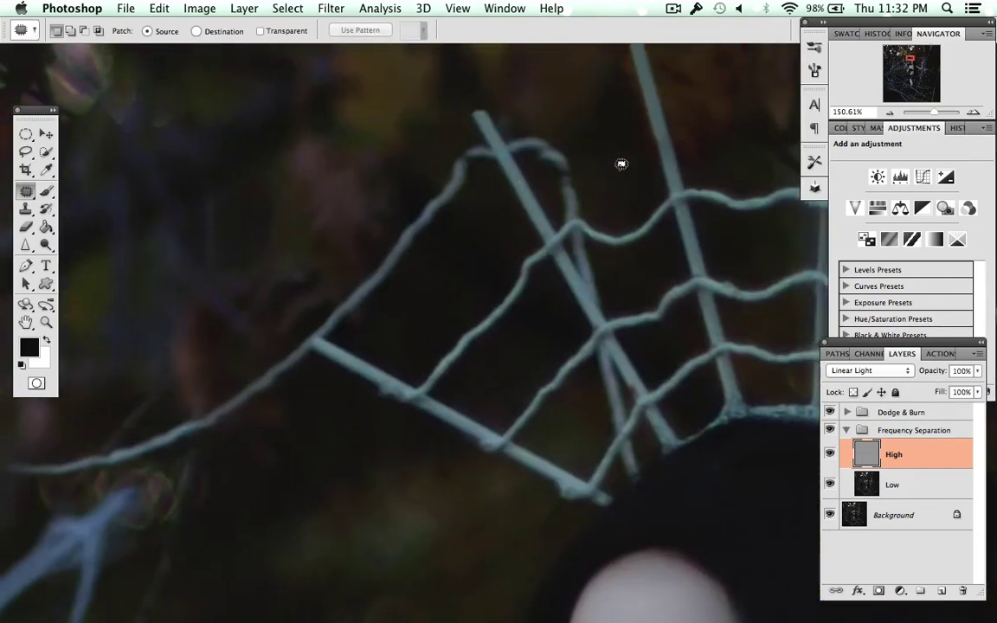
pyautogui.hscroll(3, 620, 162)
pyautogui.scroll(-5, 621, 150)
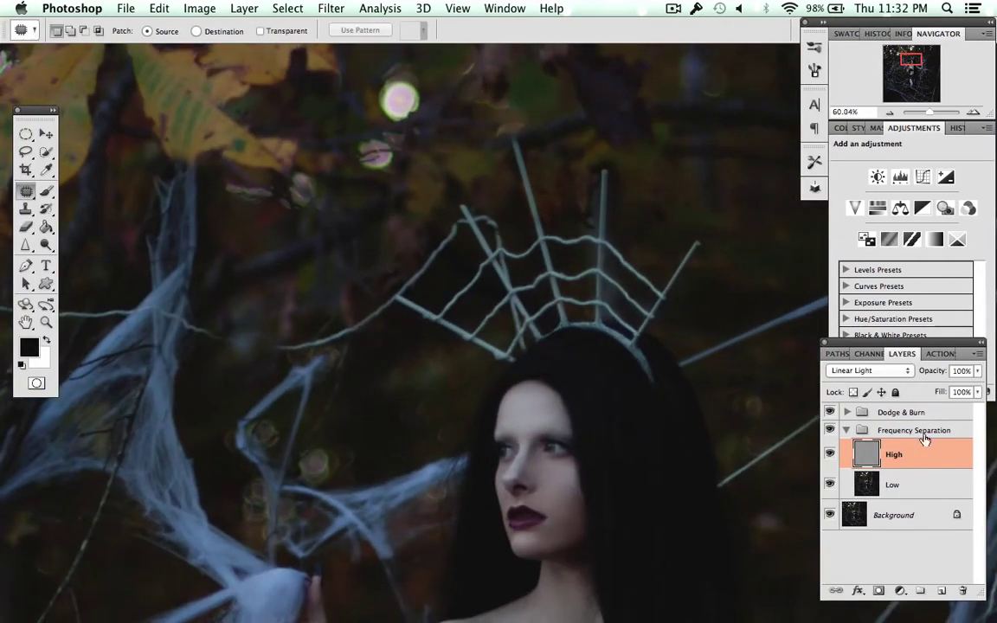
pyautogui.click(846, 430)
pyautogui.click(847, 412)
# - Prepare a white soft brush at 76% opacity on the Highlights layer
pyautogui.click(912, 459)
pyautogui.press('b')
pyautogui.click(49, 340)
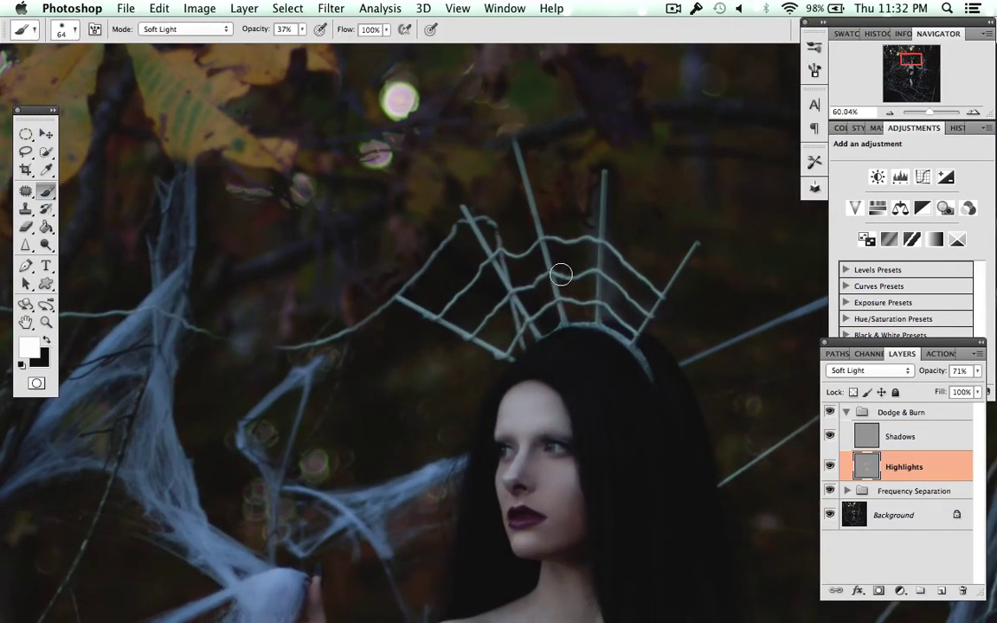
pyautogui.scroll(1, 563, 271)
pyautogui.rightClick(563, 312)
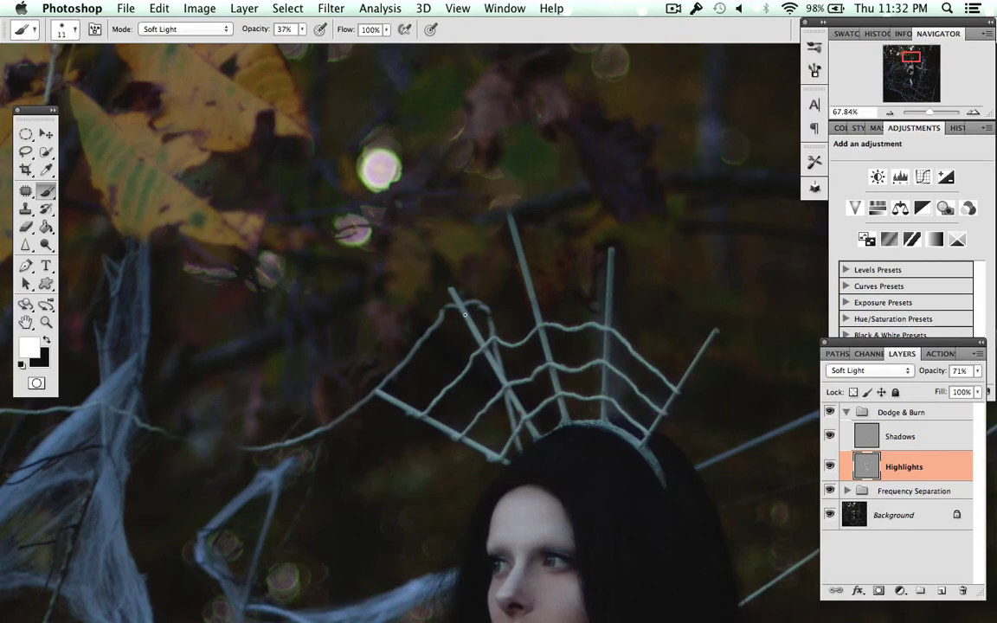
pyautogui.press('7')
pyautogui.press('6')
pyautogui.scroll(5, 454, 296)
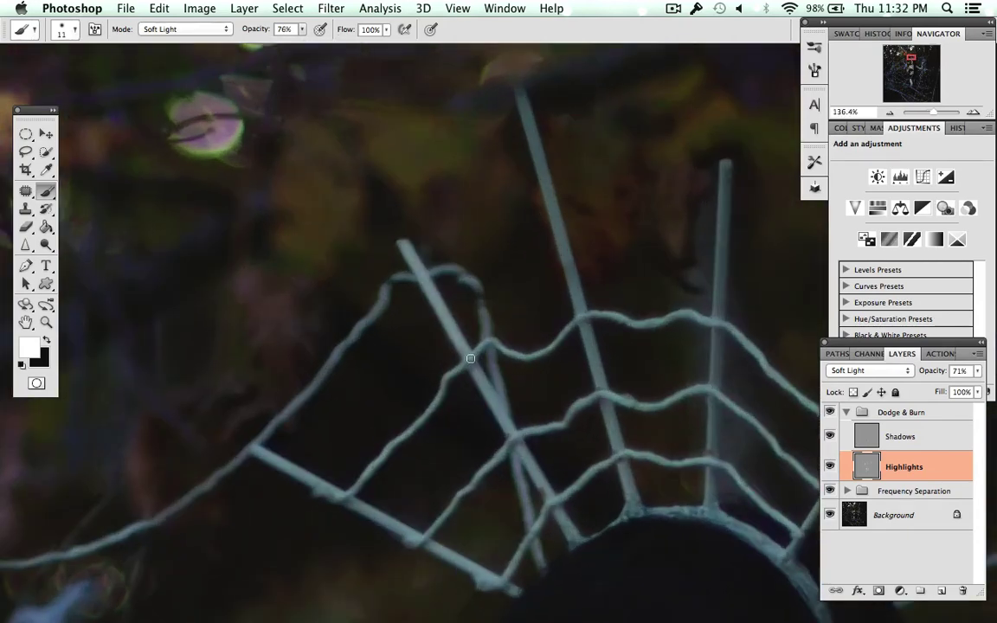
# - Paint white along the vertical, right and lower-left crown wires to brighten them
pyautogui.moveTo(636, 490)
pyautogui.mouseDown()
pyautogui.moveTo(607, 429)
pyautogui.moveTo(521, 89)
pyautogui.moveTo(566, 281)
pyautogui.mouseUp()
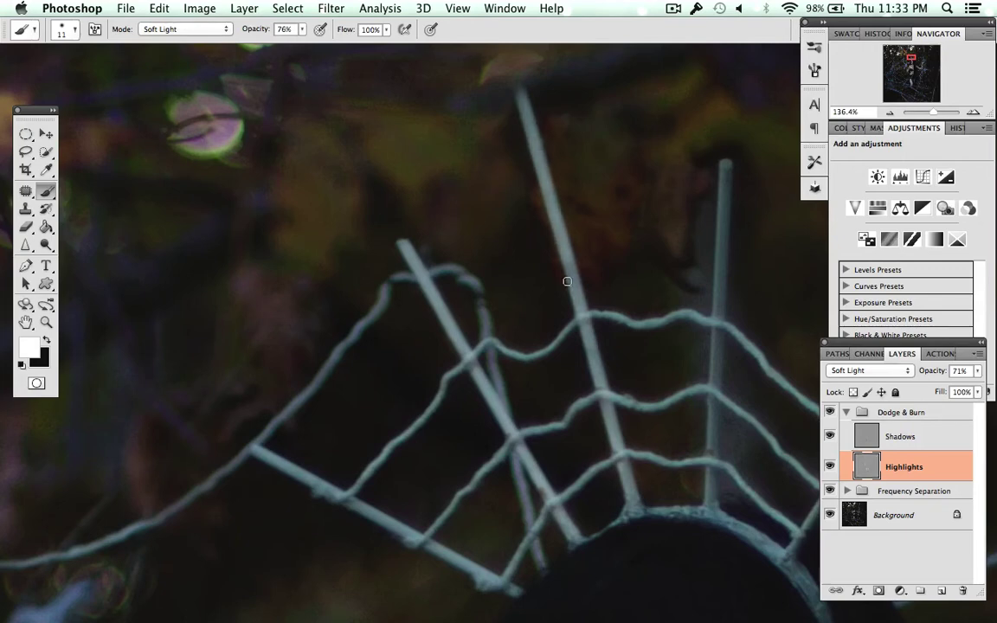
pyautogui.moveTo(730, 171); pyautogui.dragTo(711, 395)
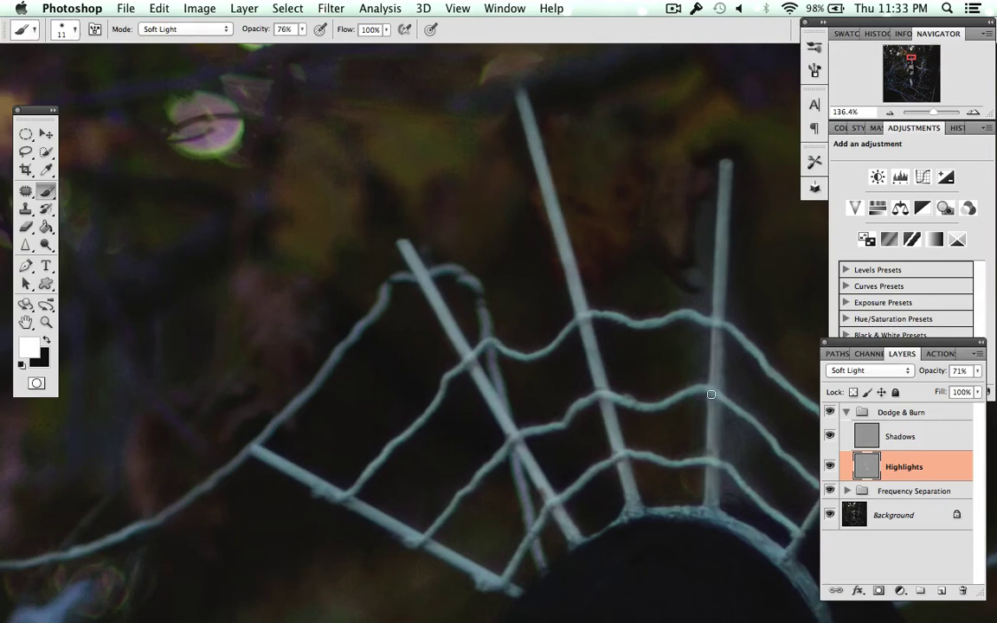
pyautogui.hscroll(5, 712, 322)
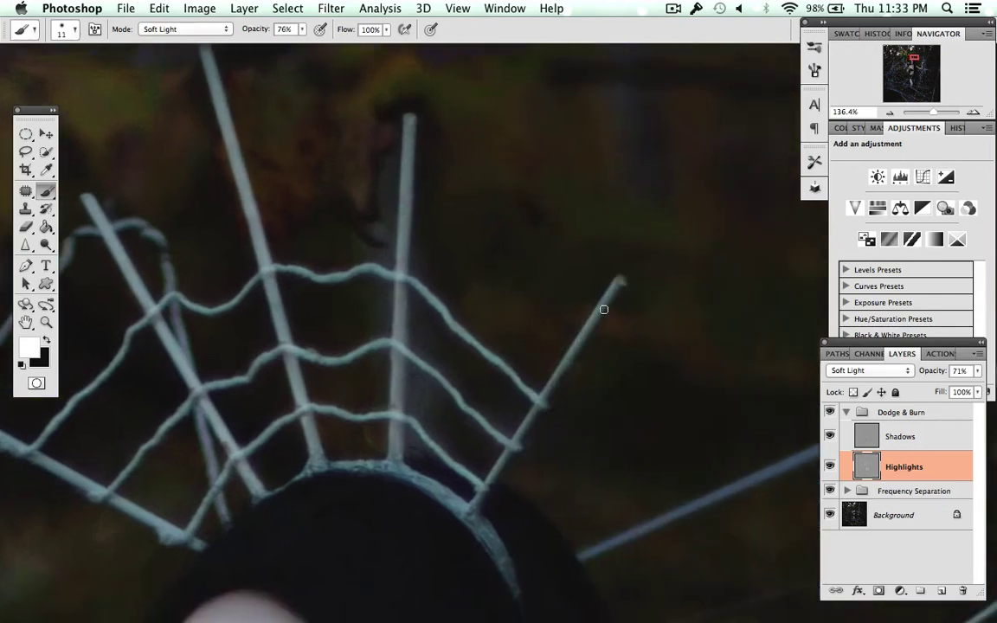
pyautogui.moveTo(603, 308); pyautogui.dragTo(576, 358)
pyautogui.hscroll(-3, 576, 358)
pyautogui.hscroll(-3, 557, 264)
pyautogui.moveTo(244, 383); pyautogui.dragTo(467, 506)
pyautogui.scroll(-10, 532, 227)
pyautogui.scroll(-2, 532, 228)
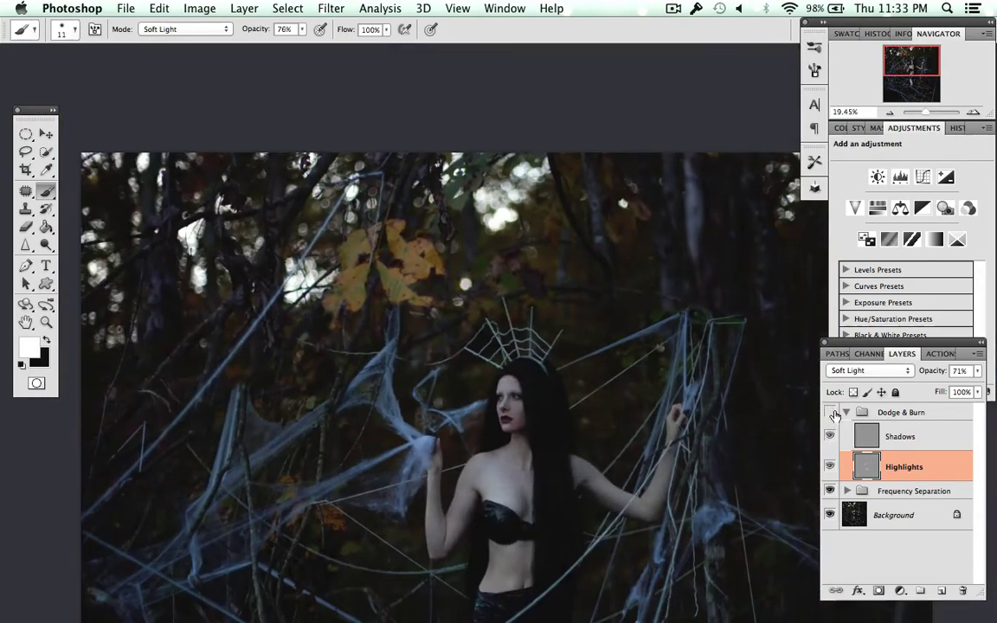
pyautogui.scroll(2, 790, 402)
pyautogui.scroll(-2, 790, 402)
pyautogui.scroll(-1, 764, 420)
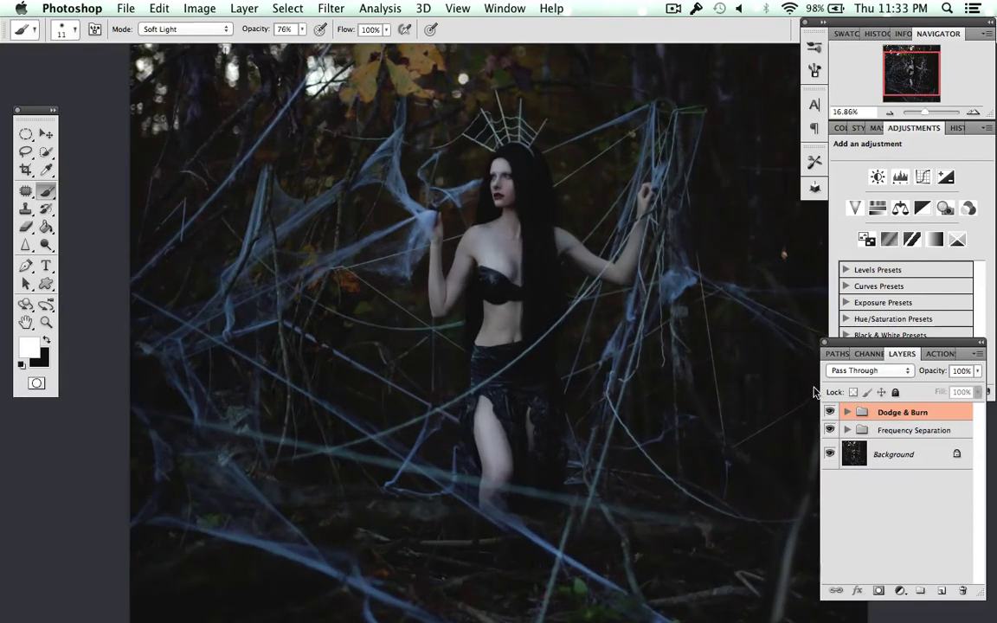
# - Add a Selective Color layer reducing cyan in Greens and setting their black to +100
pyautogui.click(900, 590)
pyautogui.click(857, 605)
pyautogui.click(921, 182)
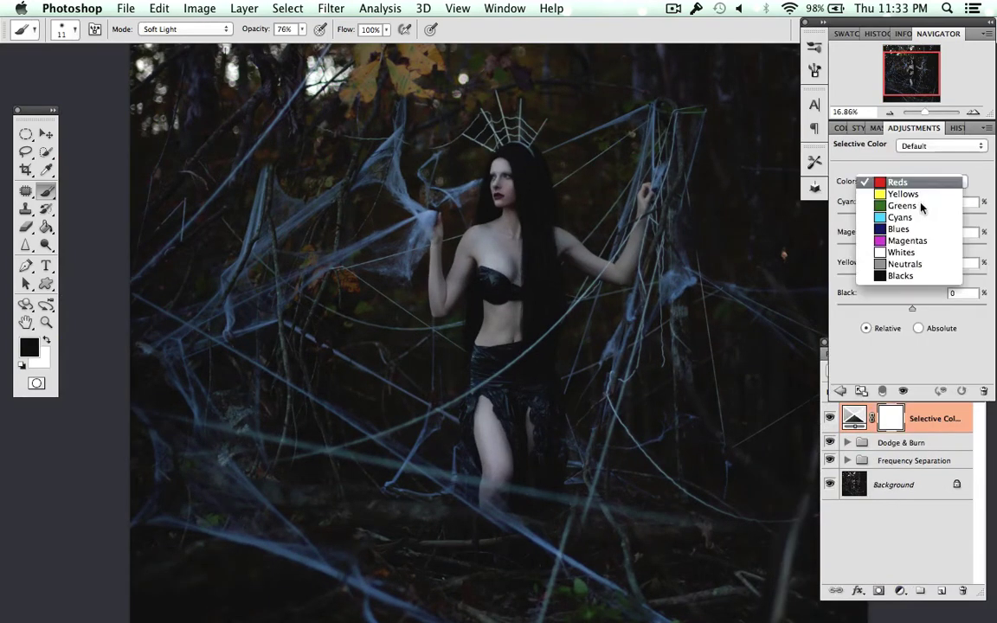
pyautogui.click(908, 205)
pyautogui.moveTo(912, 213); pyautogui.dragTo(836, 216)
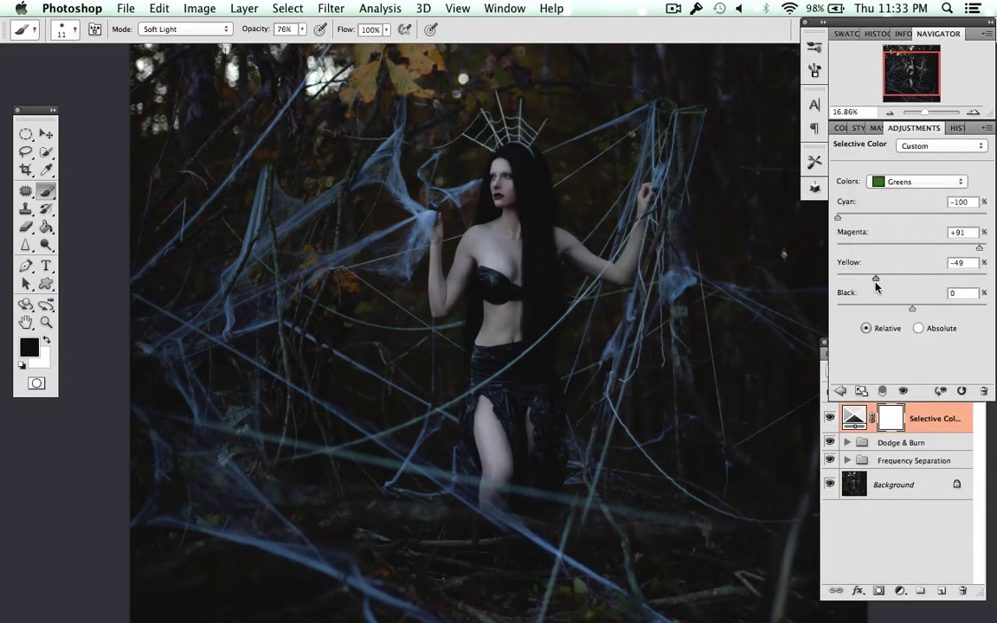
pyautogui.moveTo(914, 309)
pyautogui.mouseDown()
pyautogui.moveTo(881, 312)
pyautogui.moveTo(986, 314)
pyautogui.mouseUp()
# - Add a second Selective Color layer with Yellows cyan -38 and a little more yellow
pyautogui.click(900, 590)
pyautogui.click(874, 608)
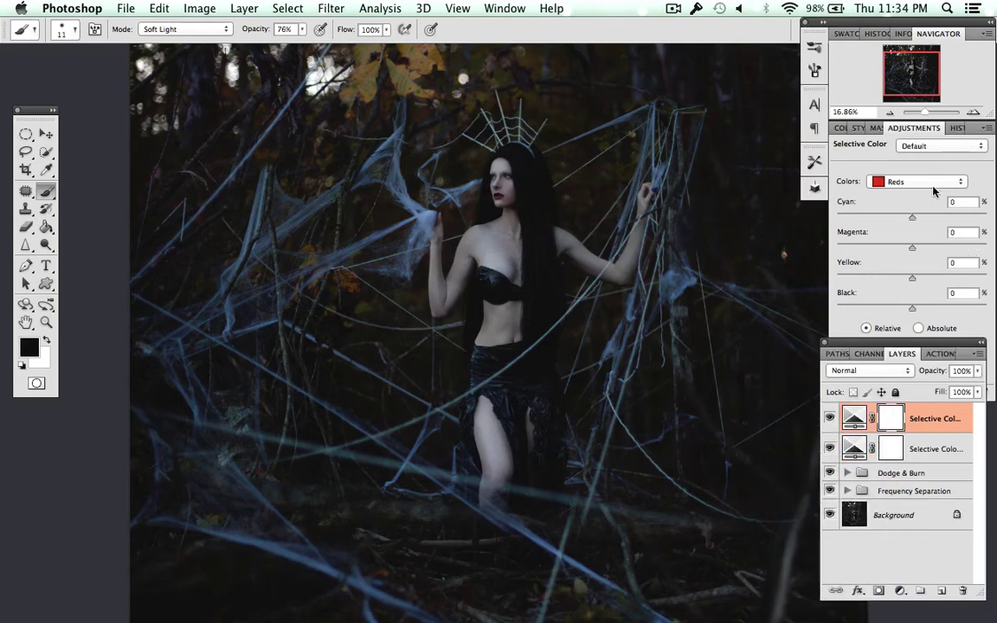
pyautogui.click(921, 181)
pyautogui.click(908, 194)
pyautogui.moveTo(912, 216); pyautogui.dragTo(876, 218)
pyautogui.moveTo(912, 278); pyautogui.dragTo(915, 279)
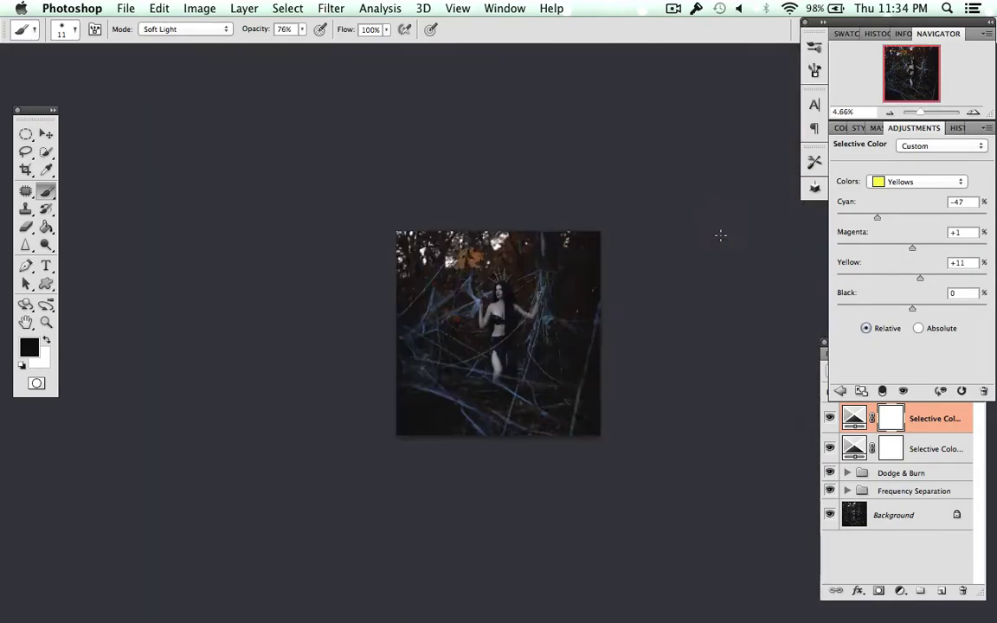
# - Add a third Selective Color layer reducing cyan and yellow in the Whites
pyautogui.press('super+j')
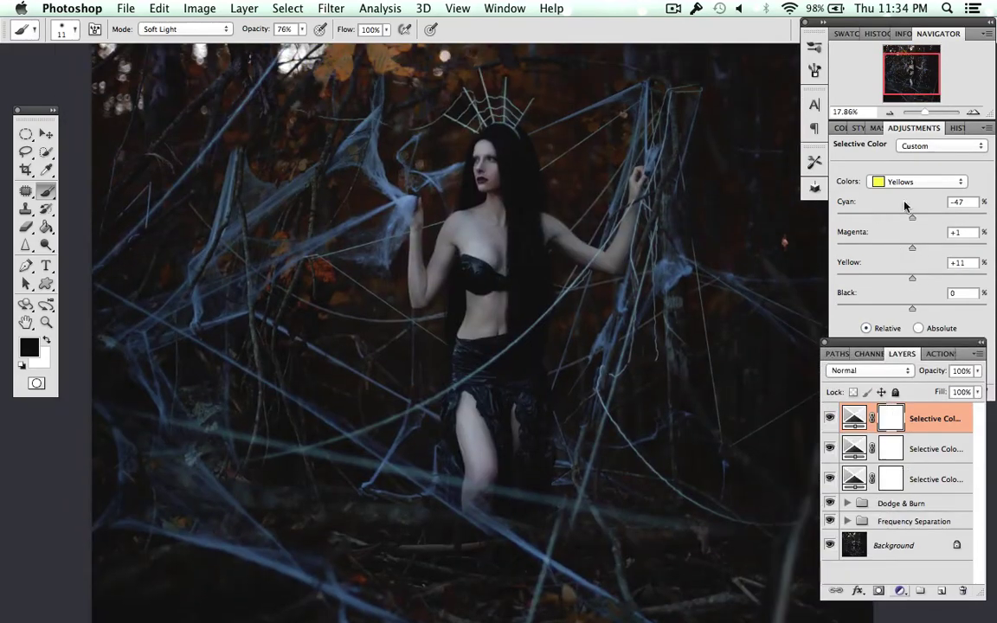
pyautogui.click(922, 181)
pyautogui.click(900, 273)
pyautogui.moveTo(911, 216)
pyautogui.mouseDown()
pyautogui.moveTo(891, 218)
pyautogui.moveTo(912, 217)
pyautogui.mouseUp()
pyautogui.moveTo(846, 263); pyautogui.dragTo(852, 266)
# - Set Cyans yellow to +100, and Blues to cyan -8 with black lowered to lighten the webs
pyautogui.click(921, 181)
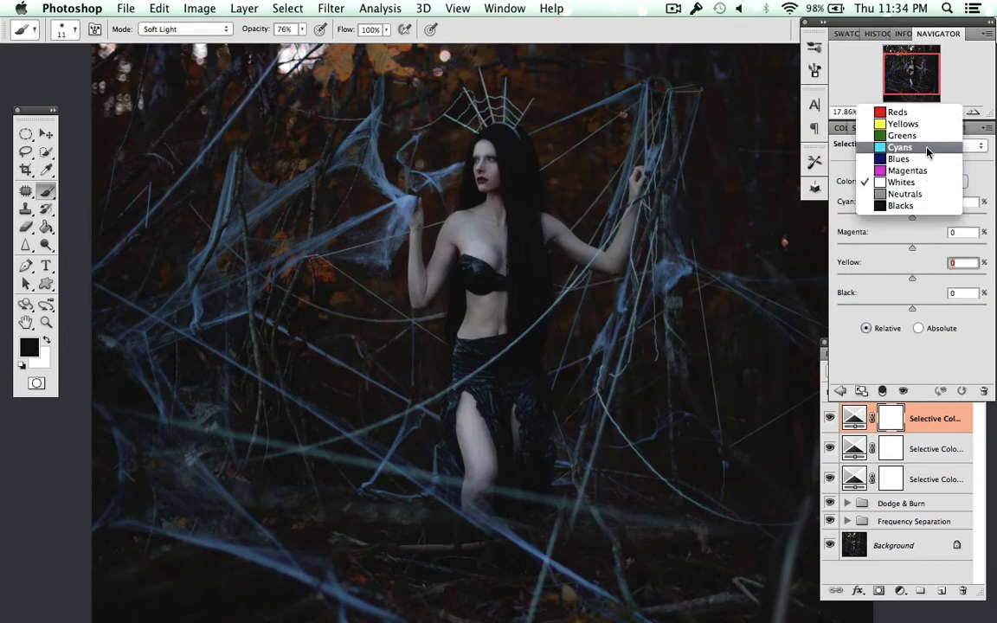
pyautogui.click(899, 149)
pyautogui.moveTo(912, 278); pyautogui.dragTo(986, 277)
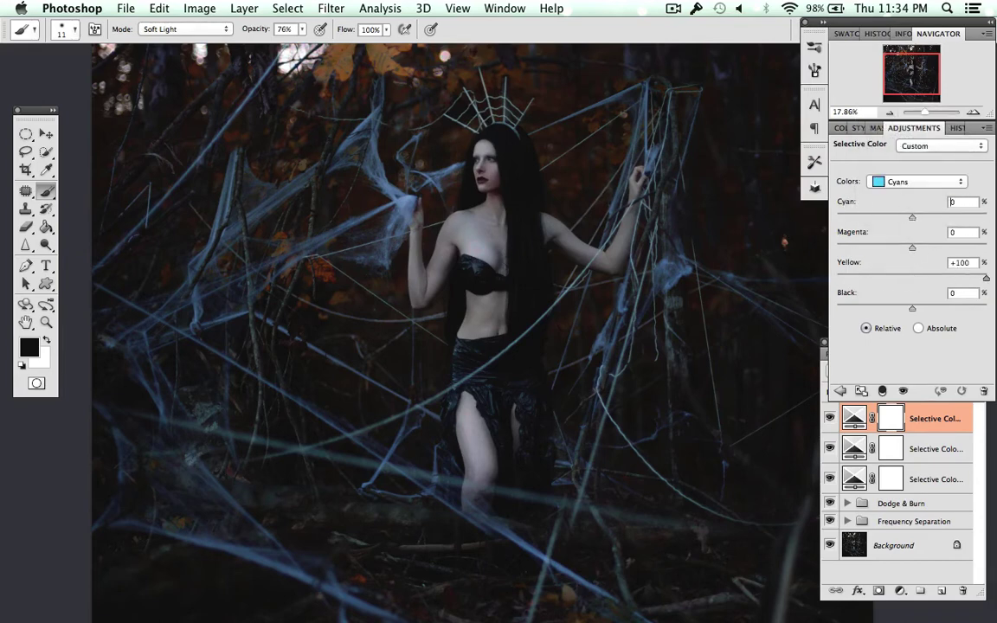
pyautogui.scroll(-3, 794, 214)
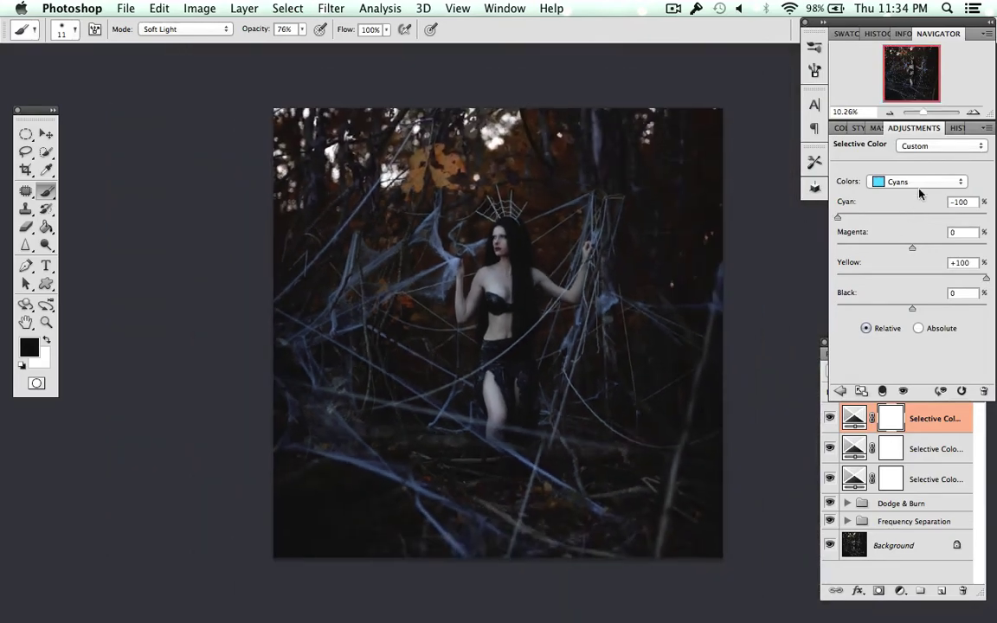
pyautogui.click(921, 182)
pyautogui.click(899, 198)
pyautogui.moveTo(811, 219); pyautogui.dragTo(905, 220)
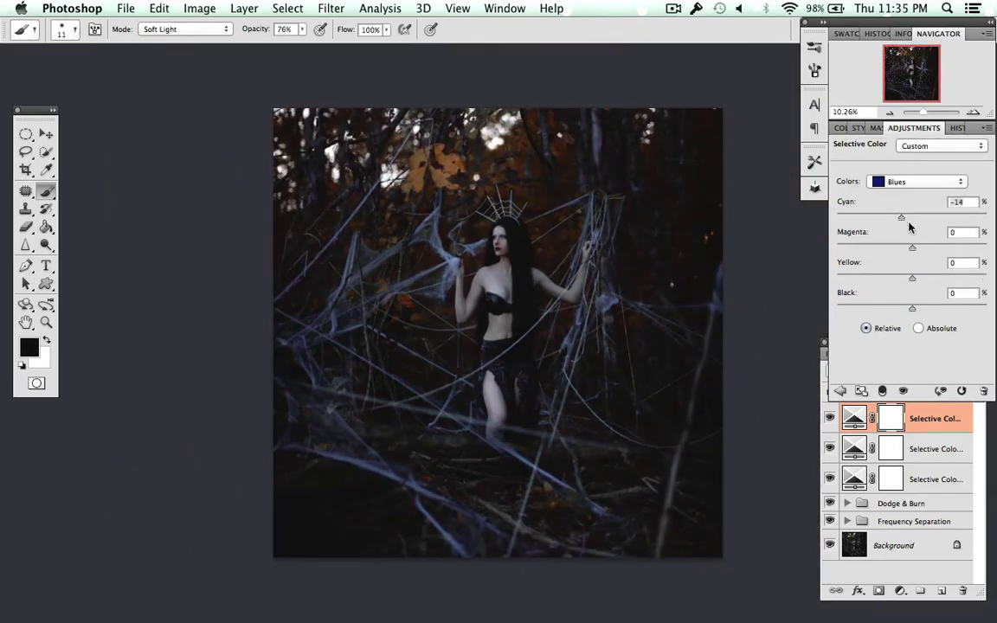
pyautogui.scroll(2, 723, 300)
pyautogui.scroll(5, 724, 300)
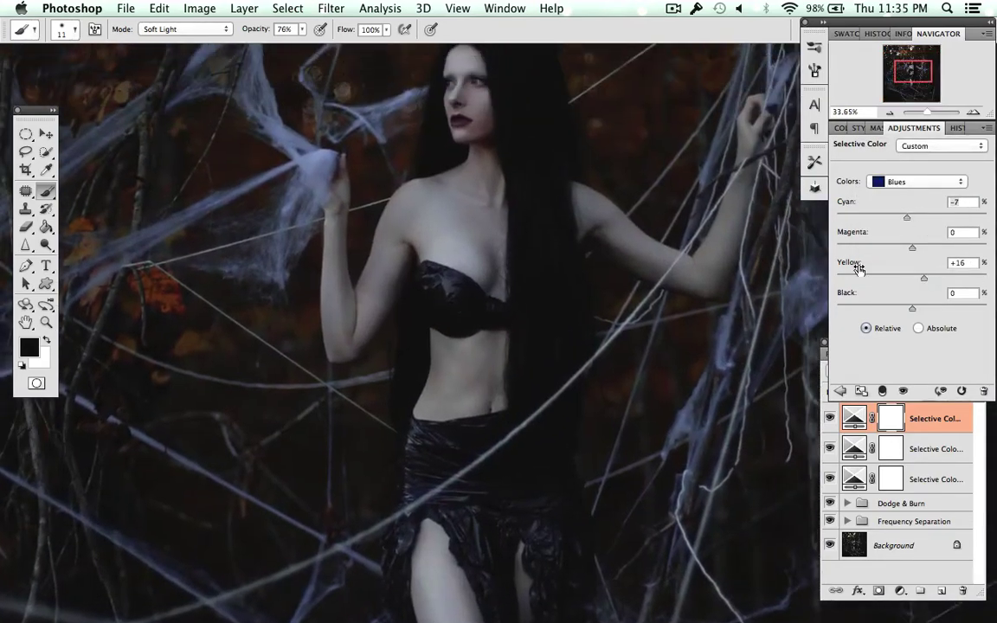
pyautogui.moveTo(912, 308); pyautogui.dragTo(862, 308)
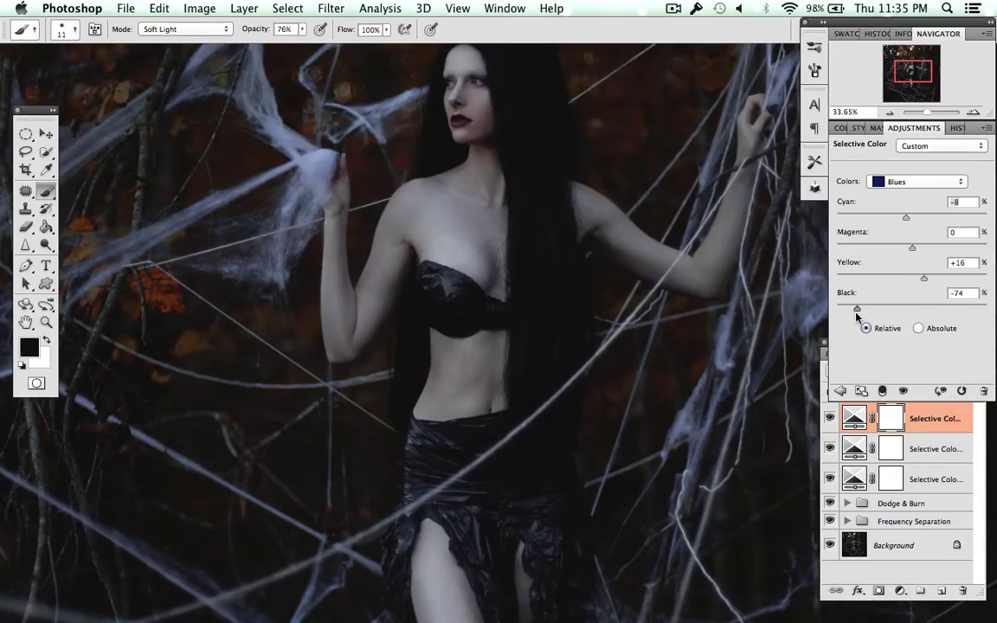
pyautogui.scroll(-5, 770, 280)
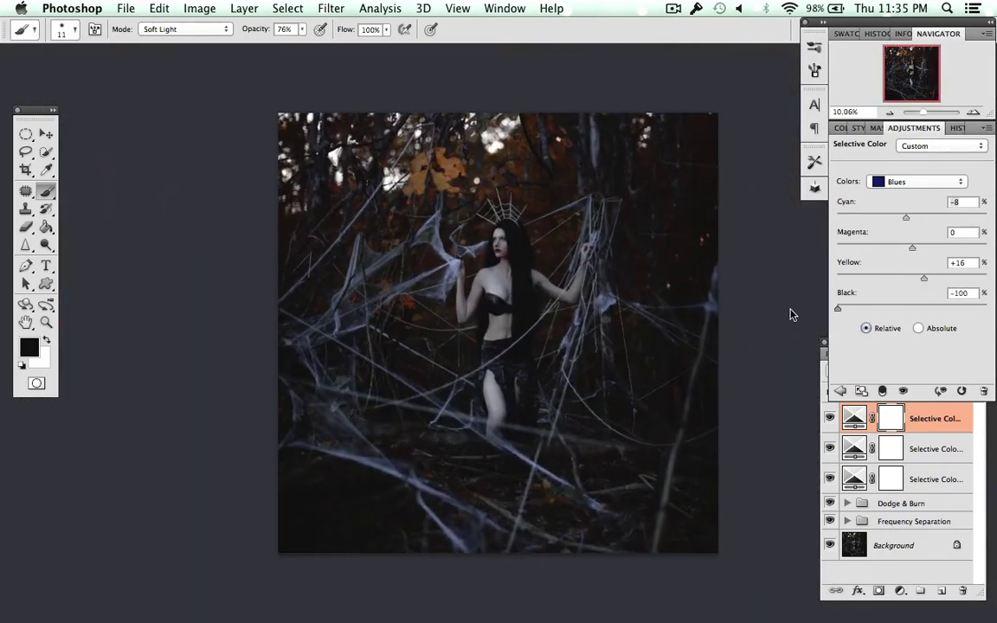
pyautogui.click(900, 590)
# - Add a Hue/Saturation layer at Saturation -12 and a Curves layer lifting the shadows
pyautogui.click(831, 470)
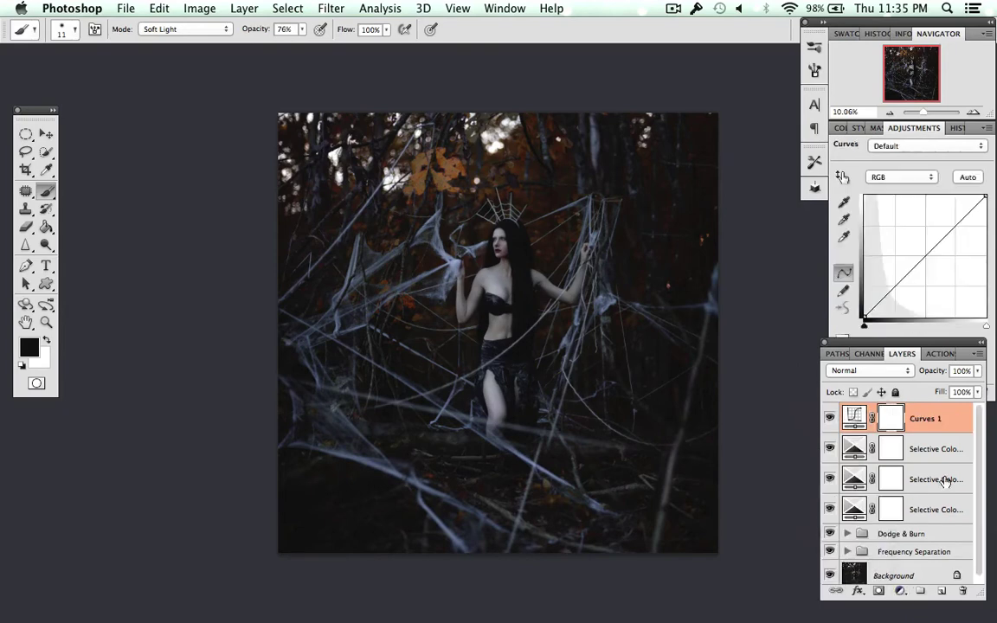
pyautogui.hotkey('ctrl', 'z')
pyautogui.click(899, 590)
pyautogui.click(827, 510)
pyautogui.moveTo(912, 246); pyautogui.dragTo(903, 246)
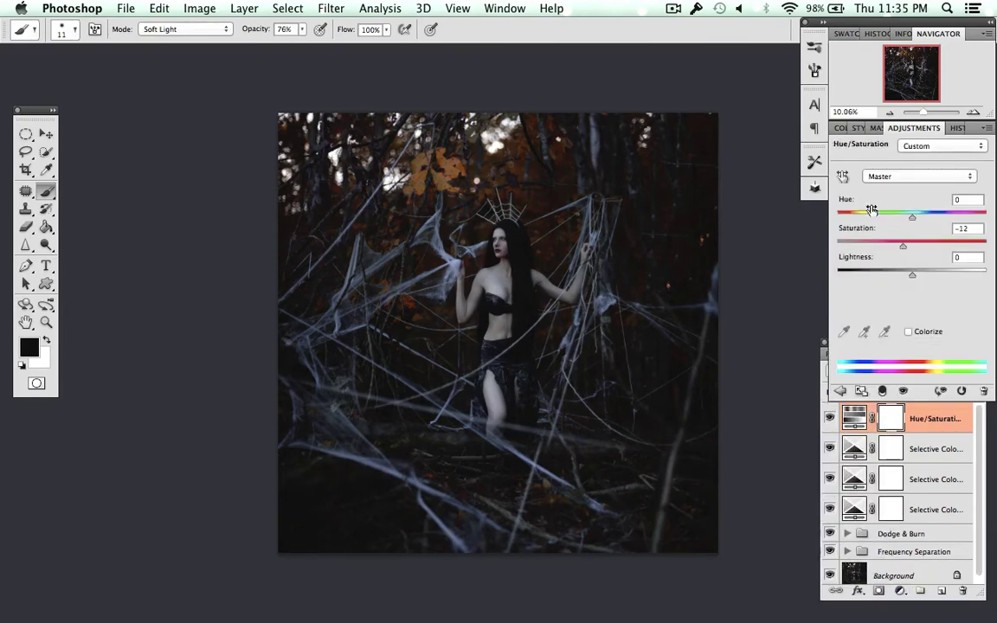
pyautogui.click(900, 590)
pyautogui.click(813, 470)
pyautogui.moveTo(883, 303); pyautogui.dragTo(912, 268)
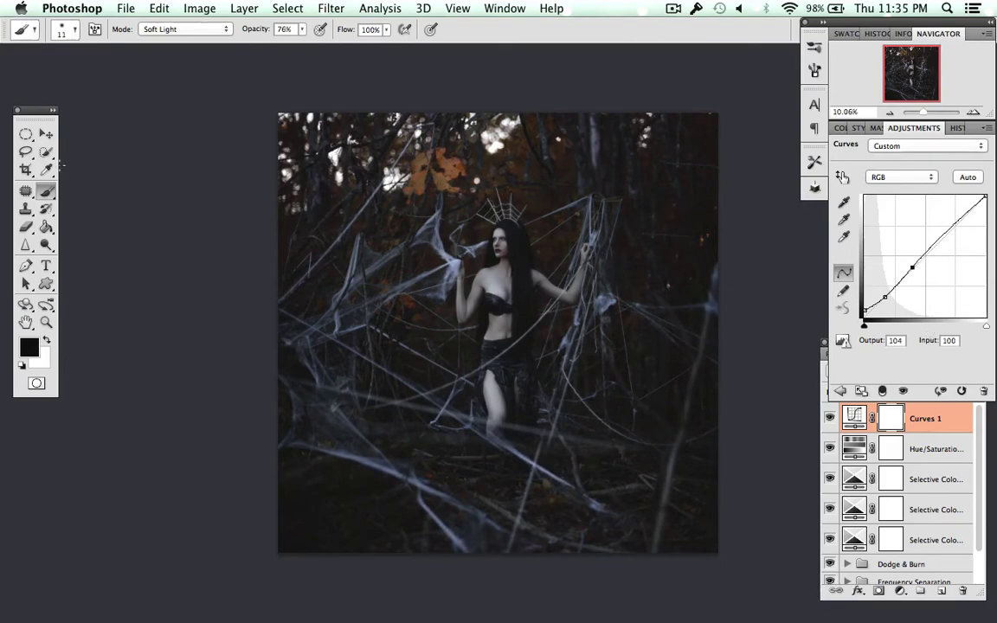
# - Select an oval around the woman, invert it, feather 250 px, and darken the edges with Curves
pyautogui.press('m')
pyautogui.moveTo(421, 186); pyautogui.dragTo(612, 462)
pyautogui.rightClick(589, 346)
pyautogui.click(614, 368)
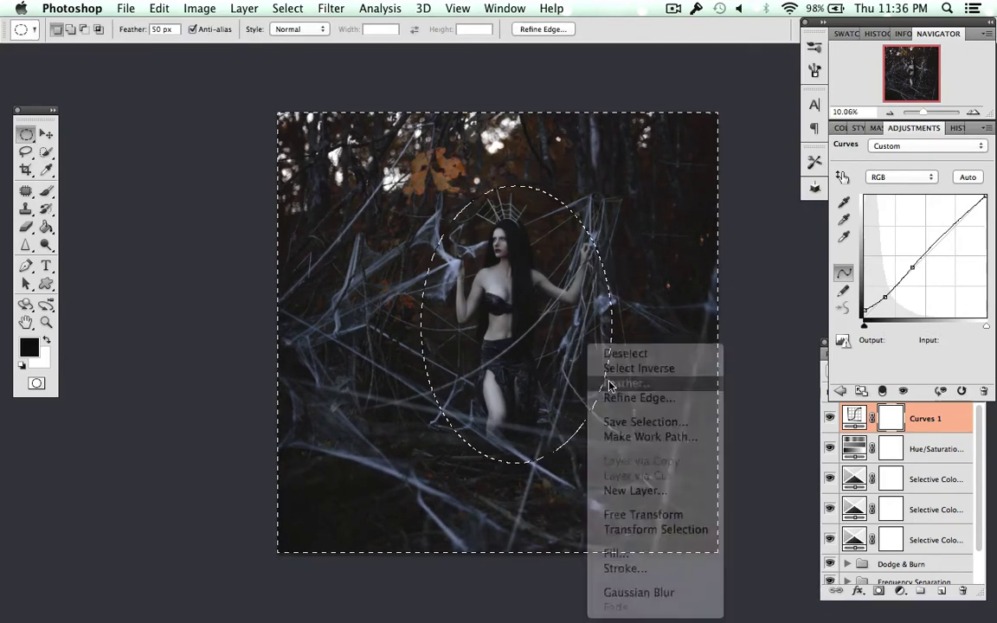
pyautogui.press('Return')
pyautogui.click(900, 591)
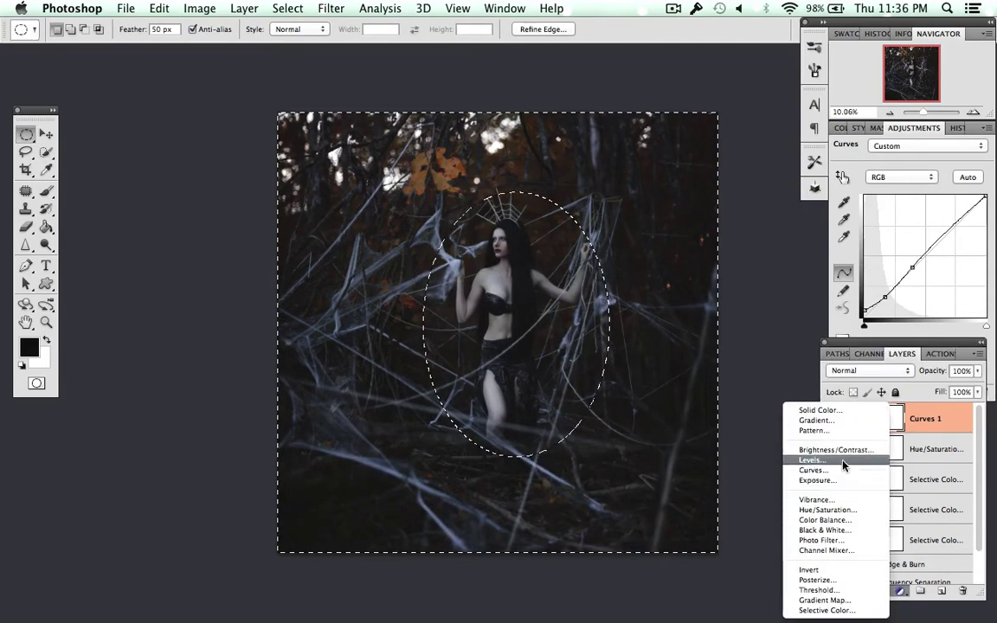
pyautogui.click(817, 470)
pyautogui.moveTo(930, 252); pyautogui.dragTo(930, 260)
pyautogui.click(977, 370)
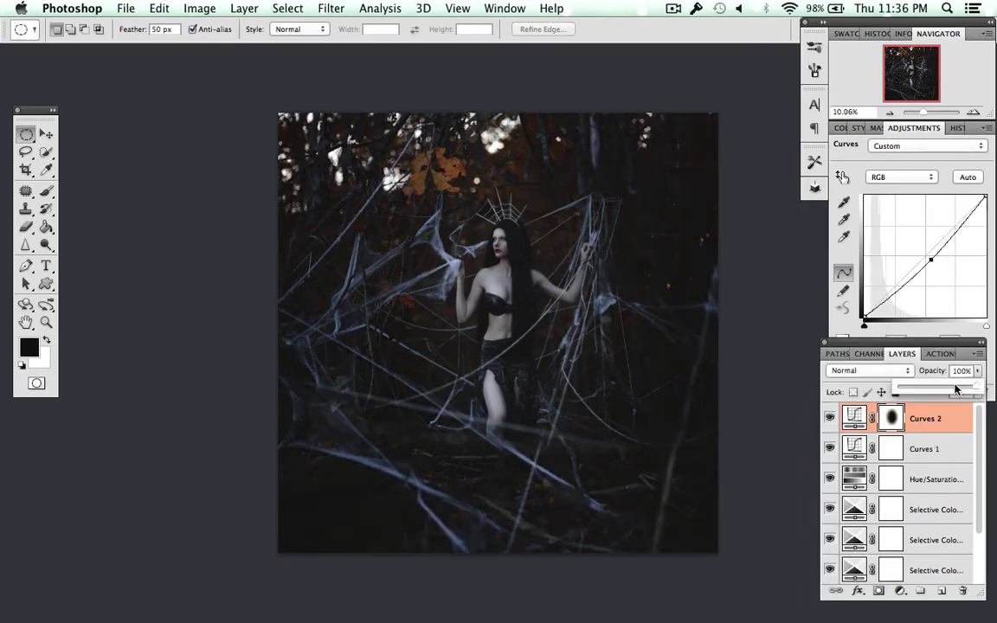
# - Add a third Curves layer raised to brighten the image
pyautogui.click(900, 590)
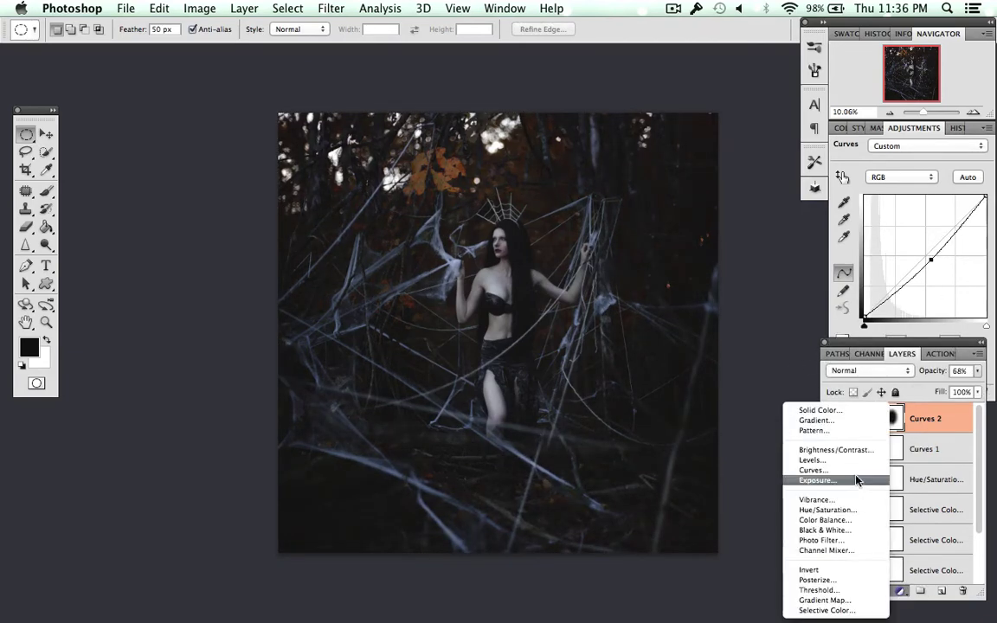
pyautogui.click(818, 469)
pyautogui.moveTo(920, 262); pyautogui.dragTo(920, 248)
pyautogui.click(896, 280)
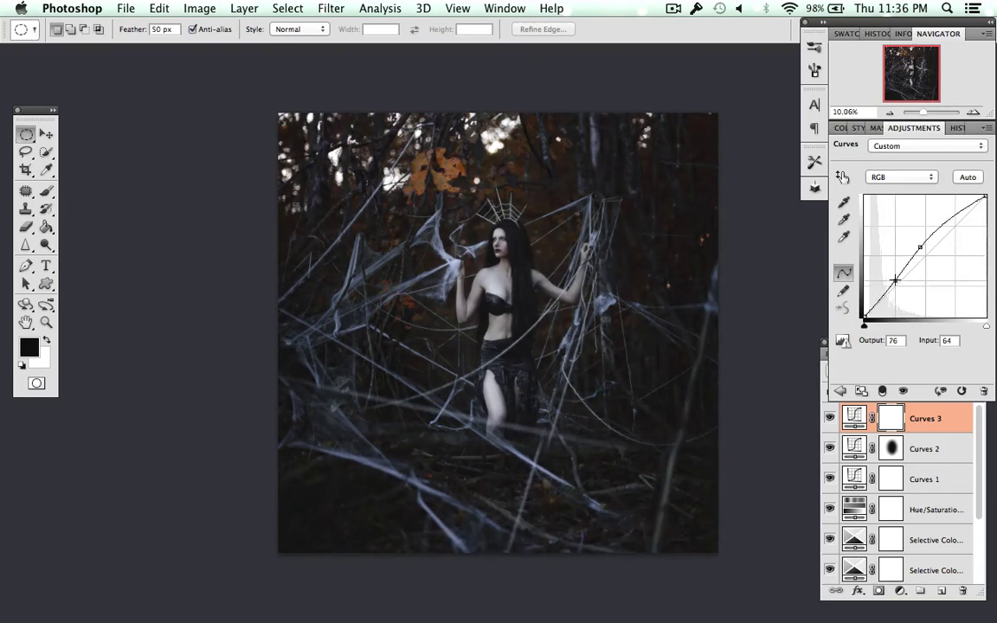
# - Paint black on the Curves 3 mask with a 764 px Normal brush at 89% opacity
pyautogui.click(890, 417)
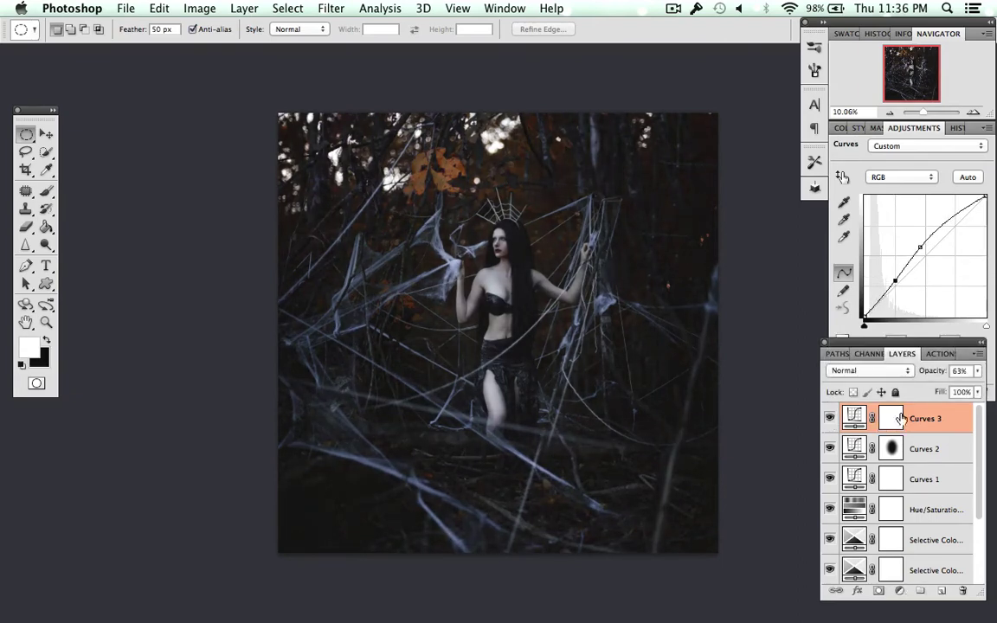
pyautogui.press('x')
pyautogui.press('b')
pyautogui.click(164, 28)
pyautogui.click(160, 21)
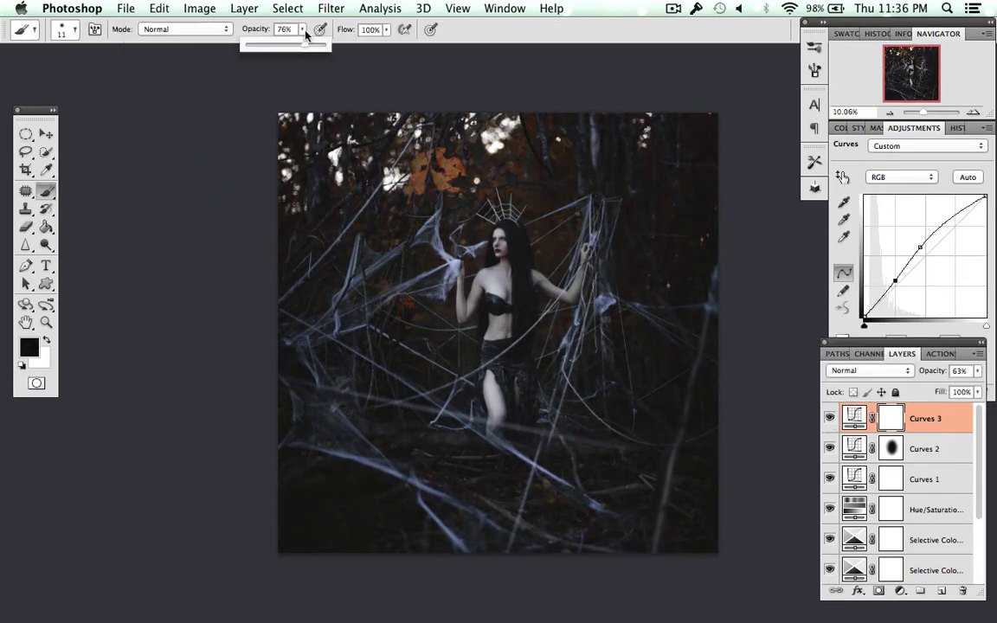
pyautogui.press('8')
pyautogui.press('9')
pyautogui.rightClick(511, 276)
pyautogui.moveTo(511, 276); pyautogui.dragTo(371, 111)
pyautogui.press('Return')
pyautogui.moveTo(332, 419); pyautogui.dragTo(449, 170)
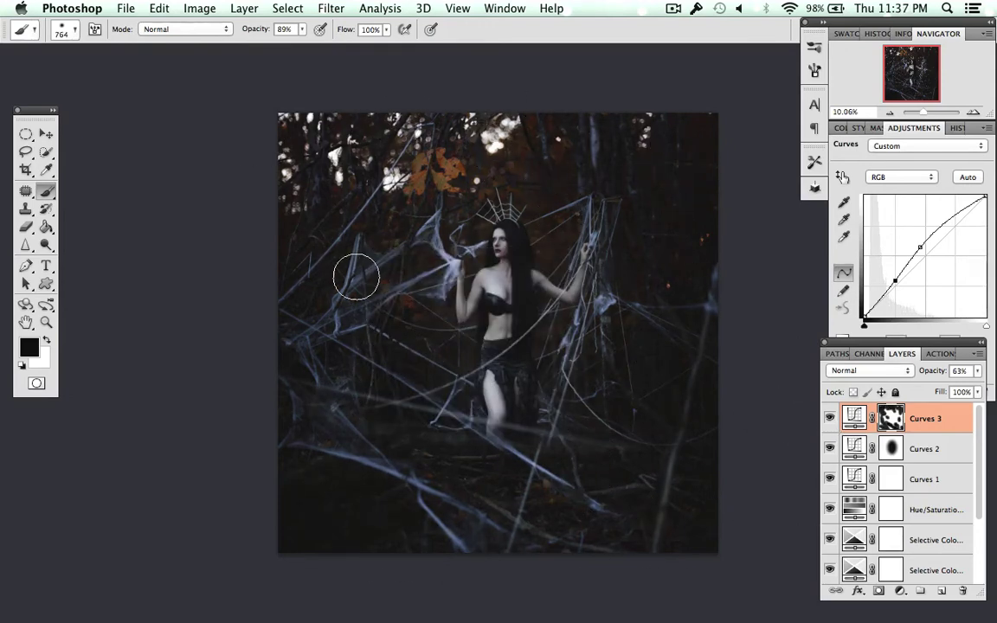
# - Expand the Dodge & Burn group and select its Highlights layer with white as the painting colour
pyautogui.scroll(-3, 900, 485)
pyautogui.click(845, 527)
pyautogui.click(904, 569)
pyautogui.press('x')
pyautogui.click(186, 29)
# - Set the brush to Soft Light mode at 40% opacity and 24 px size
pyautogui.click(200, 209)
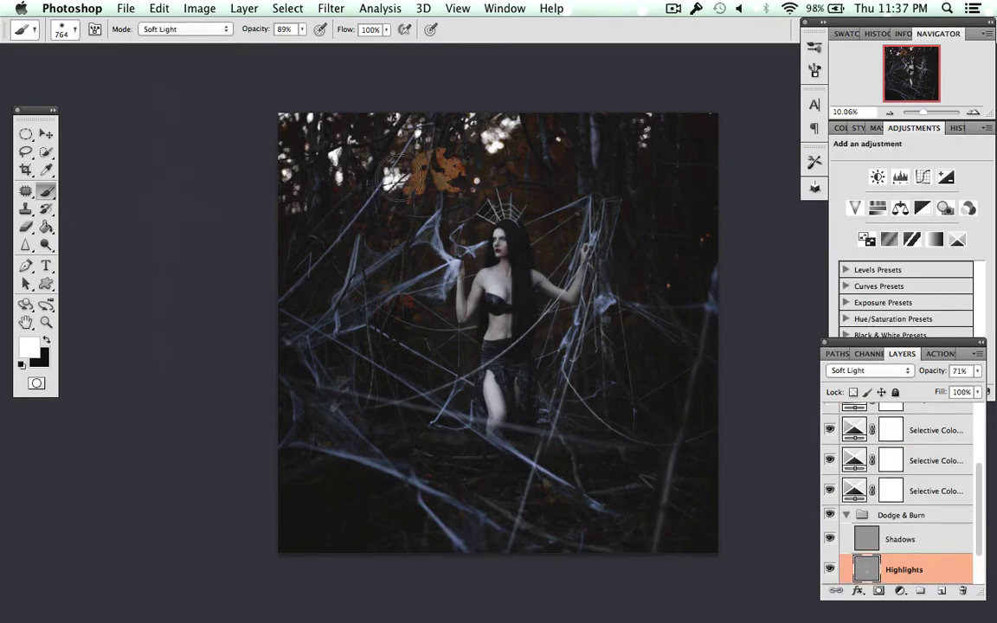
pyautogui.scroll(5, 485, 285)
pyautogui.rightClick(484, 207)
pyautogui.moveTo(527, 222); pyautogui.dragTo(517, 224)
pyautogui.press('Return')
pyautogui.scroll(5, 450, 173)
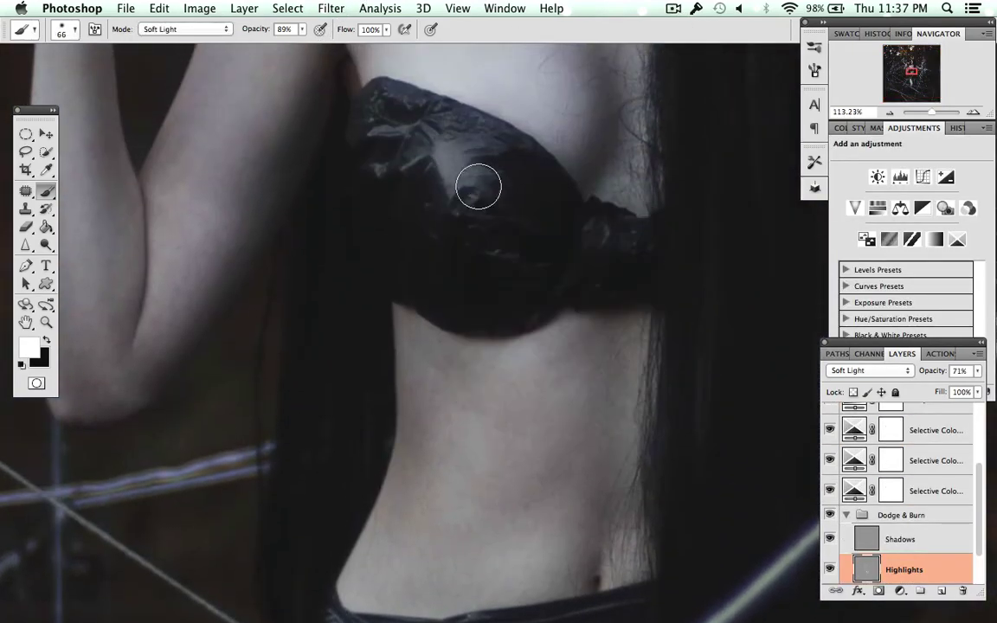
pyautogui.press('4')
pyautogui.rightClick(597, 311)
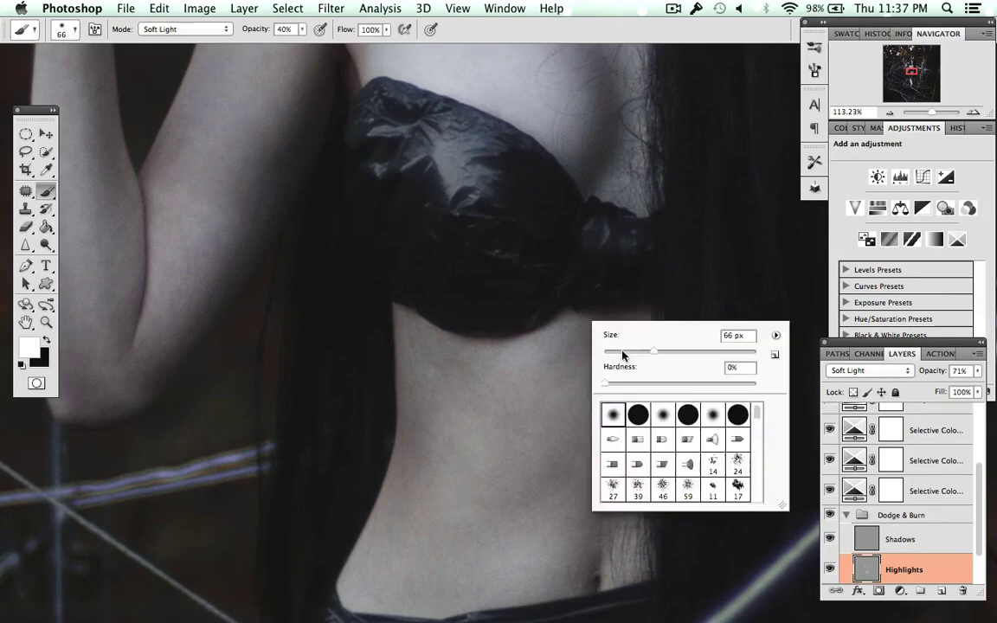
pyautogui.moveTo(625, 348); pyautogui.dragTo(616, 348)
pyautogui.press('Return')
# - Switch to the Shadows layer with black as the painting colour and fit the image in view
pyautogui.scroll(-5, 588, 275)
pyautogui.scroll(3, 476, 78)
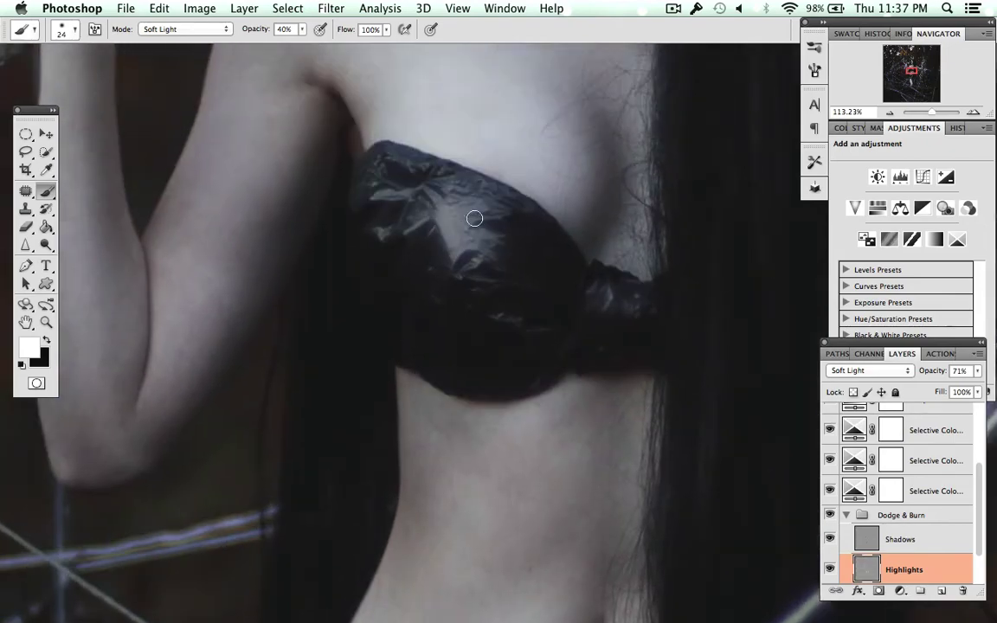
pyautogui.scroll(-10, 476, 216)
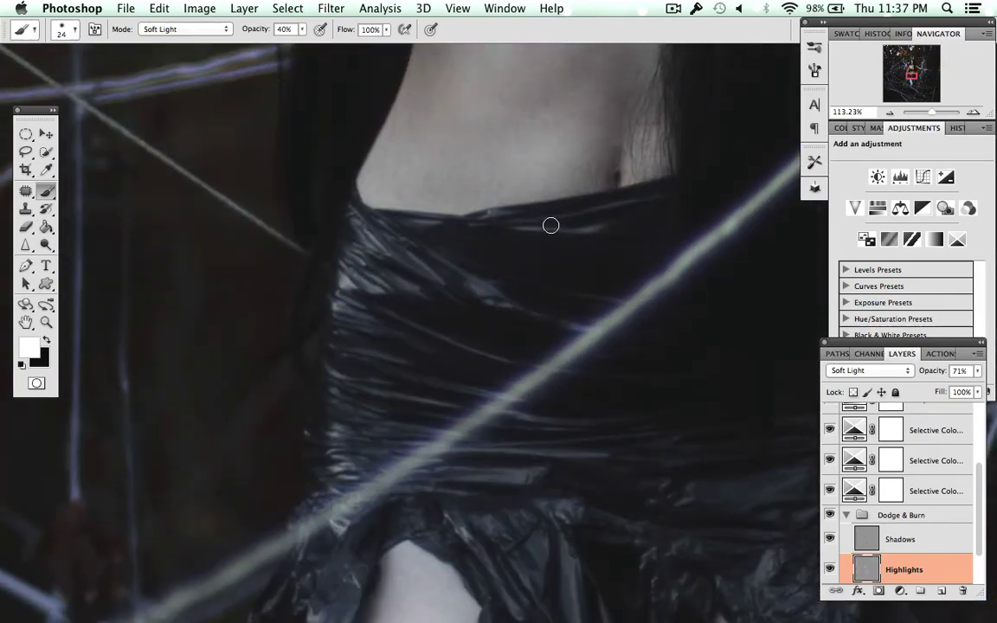
pyautogui.scroll(-3, 350, 268)
pyautogui.scroll(-4, 299, 103)
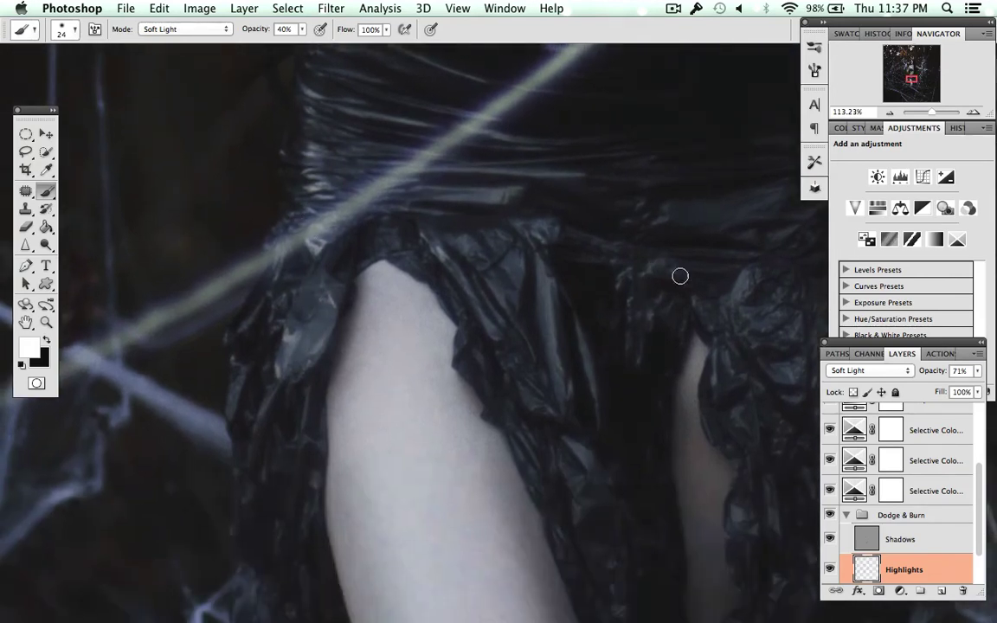
pyautogui.scroll(-3, 494, 198)
pyautogui.scroll(-5, 610, 298)
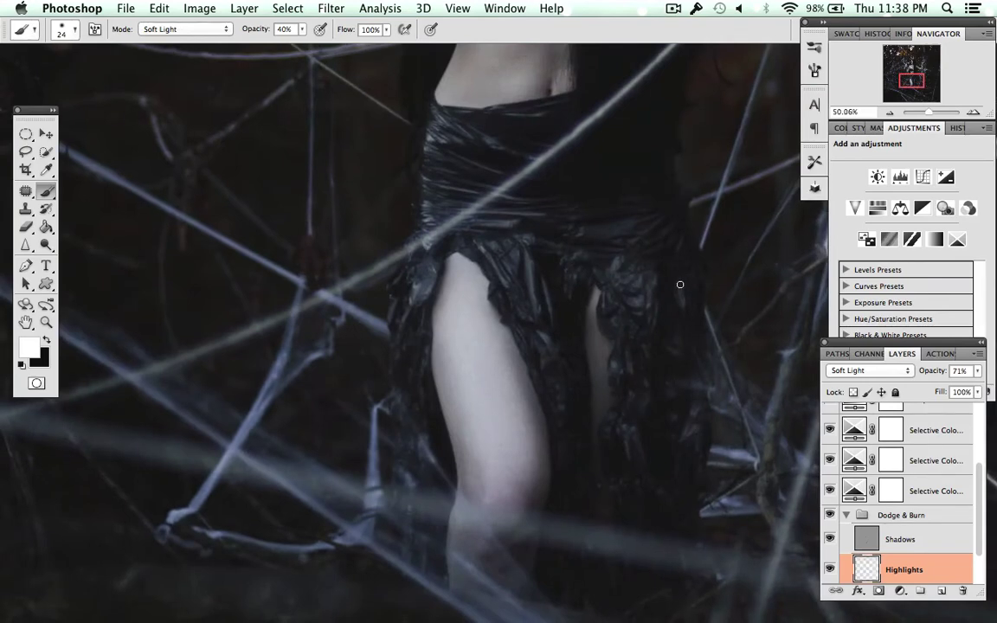
pyautogui.scroll(-2, 545, 397)
pyautogui.hscroll(2, 545, 397)
pyautogui.hotkey('alt', ']')
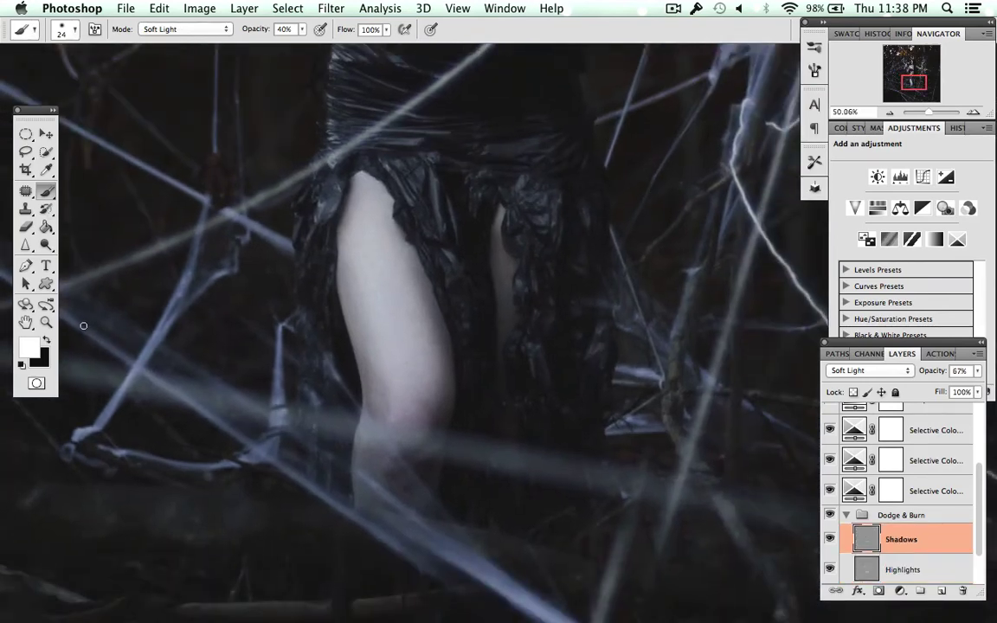
pyautogui.press('x')
pyautogui.scroll(3, 551, 170)
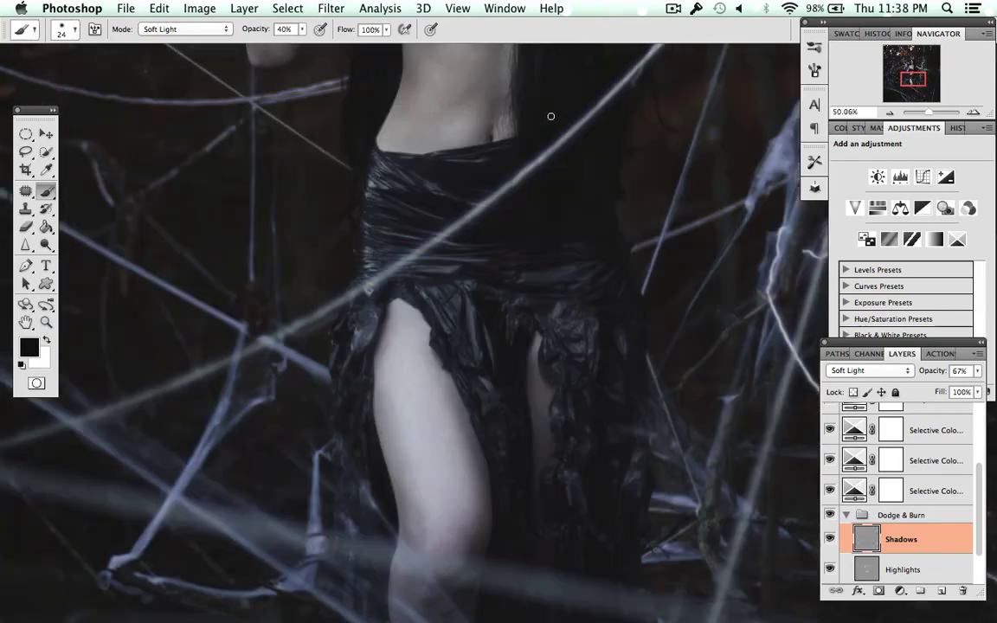
pyautogui.hscroll(-1, 549, 116)
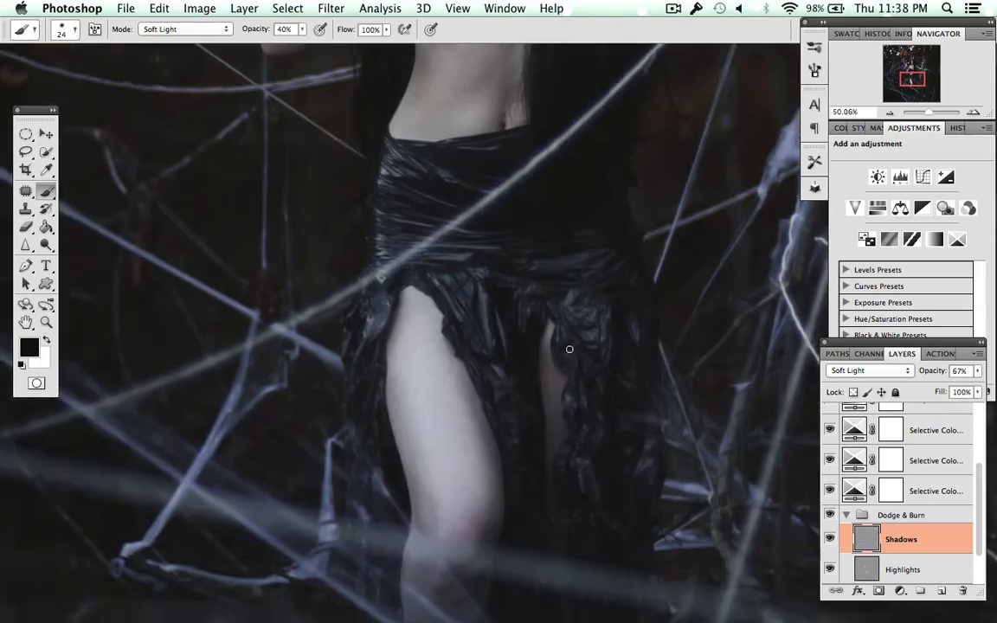
pyautogui.scroll(-5, 568, 347)
pyautogui.press('super+0')
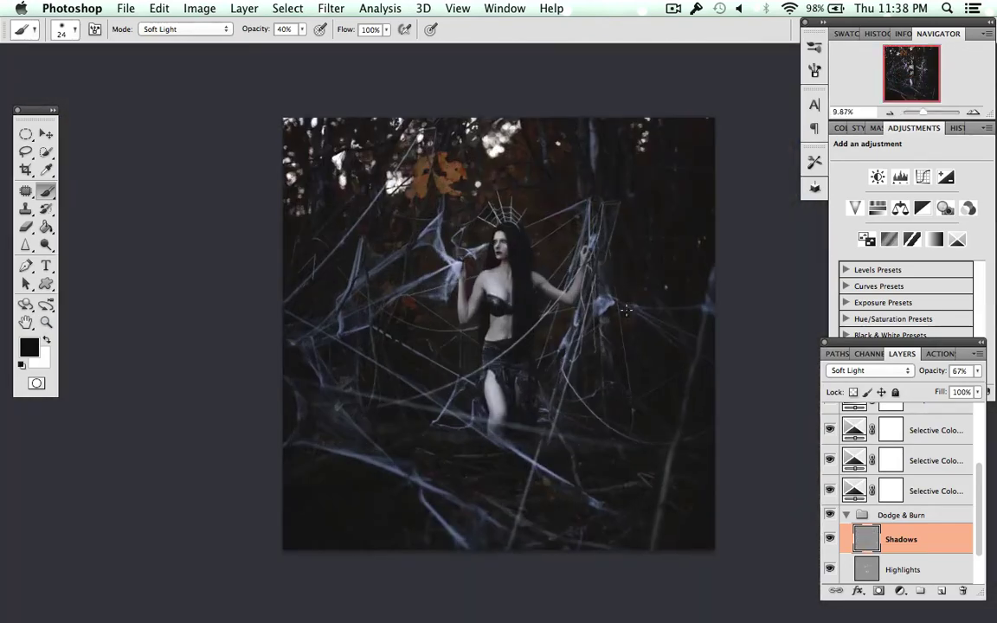
pyautogui.scroll(2, 635, 307)
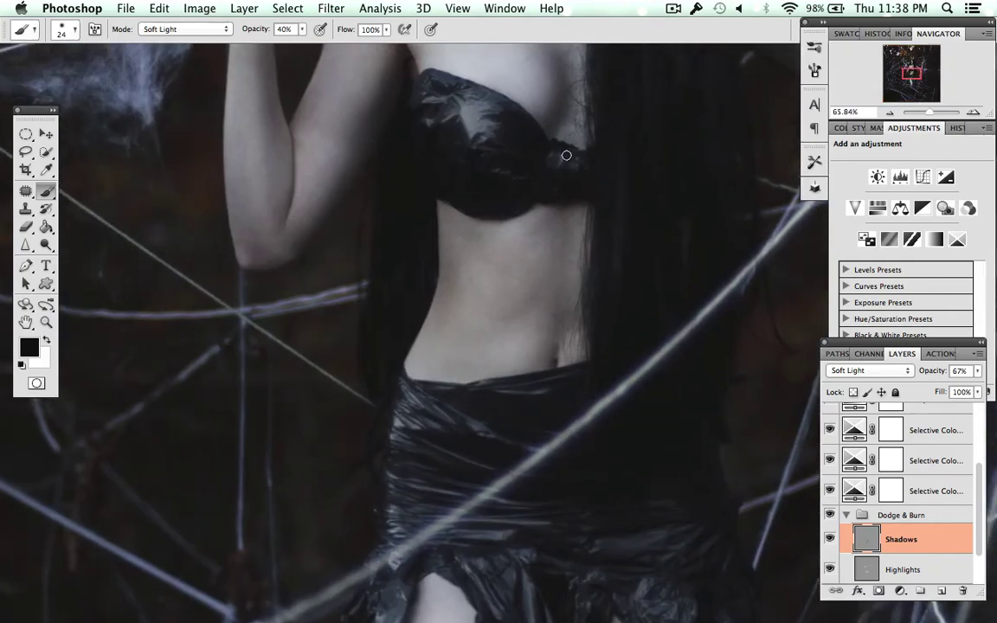
# - Undo and redo the last Shadows stroke, hide Dodge & Burn to compare, then collapse it
pyautogui.press('BackSpace')
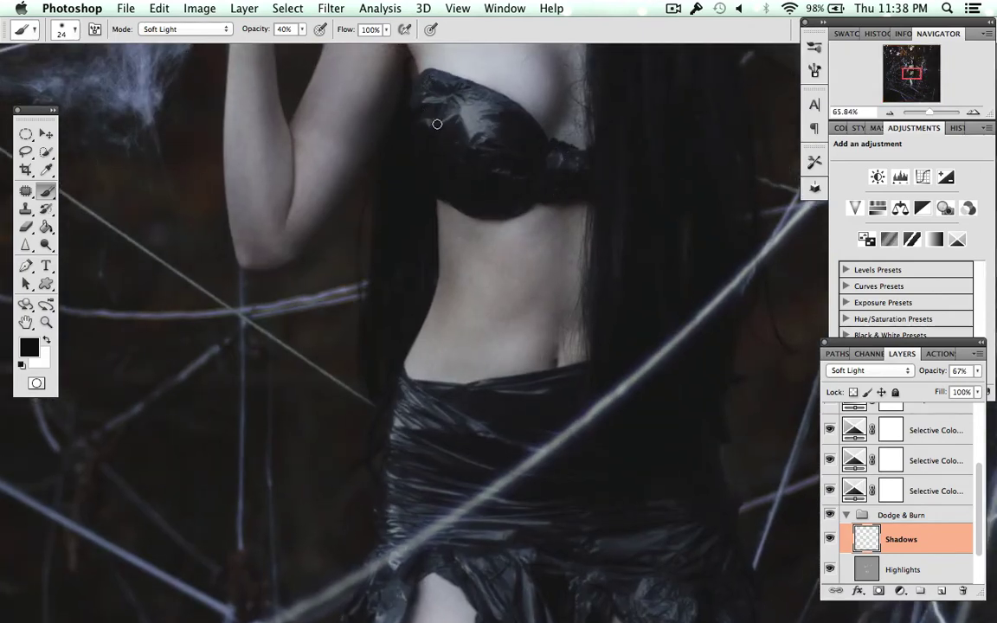
pyautogui.press('super+z')
pyautogui.click(828, 514)
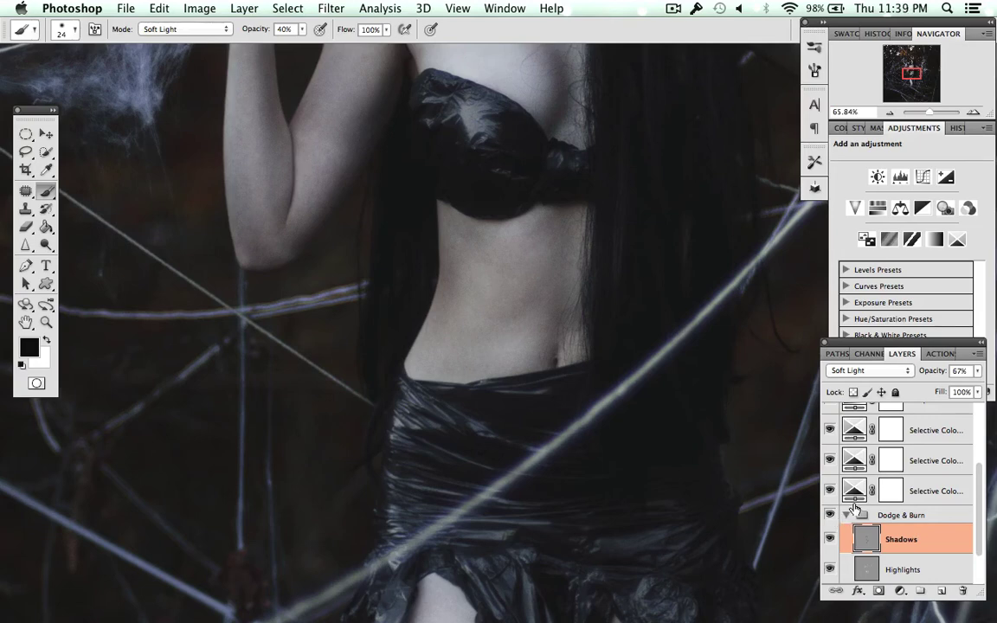
pyautogui.click(846, 515)
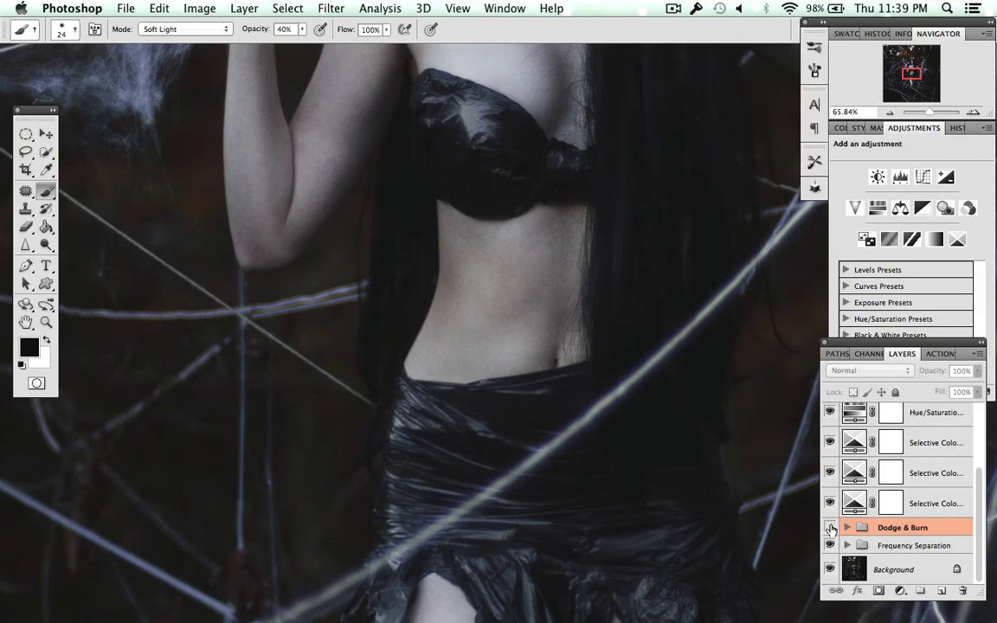
# - Target the Hue/Saturation layer mask with a 195 px Normal brush
pyautogui.press('super+0')
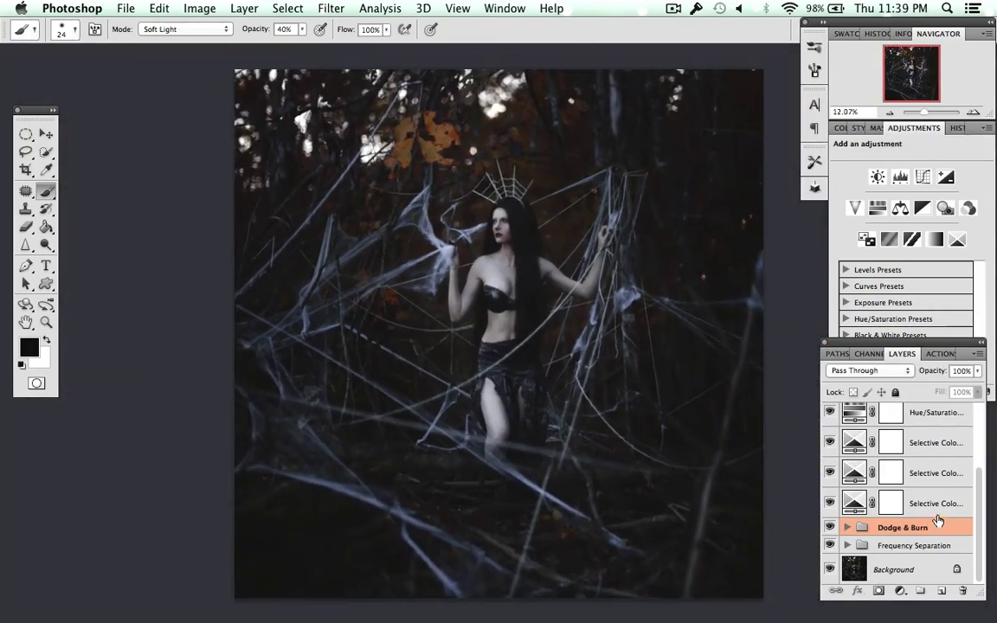
pyautogui.click(934, 413)
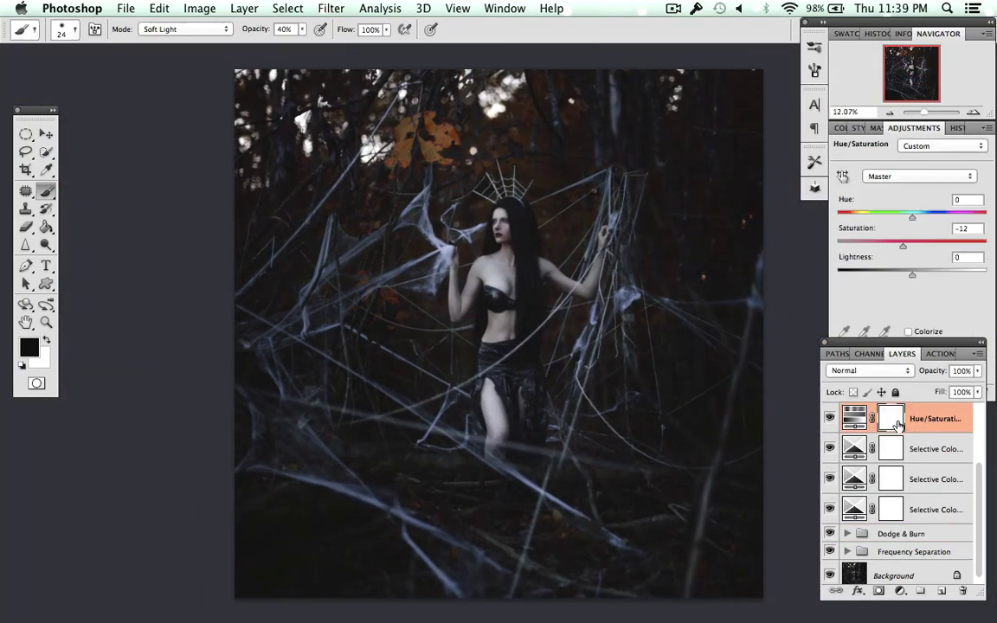
pyautogui.click(184, 29)
pyautogui.click(164, 10)
pyautogui.rightClick(538, 170)
pyautogui.click(538, 169)
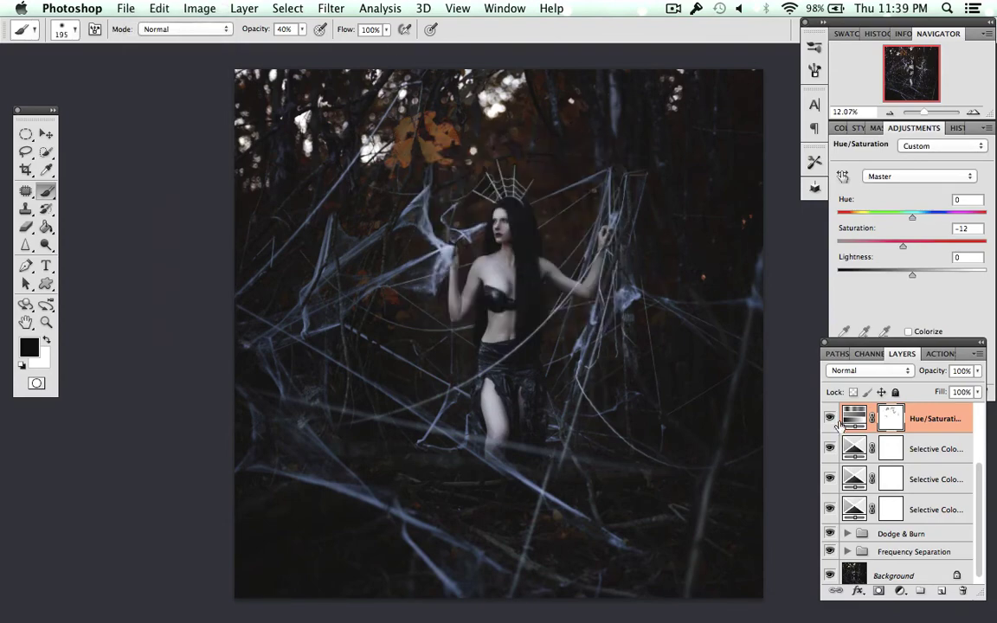
# - Zoom in and set the brush to 29 px at 100% opacity
pyautogui.scroll(3, 536, 238)
pyautogui.scroll(2, 537, 238)
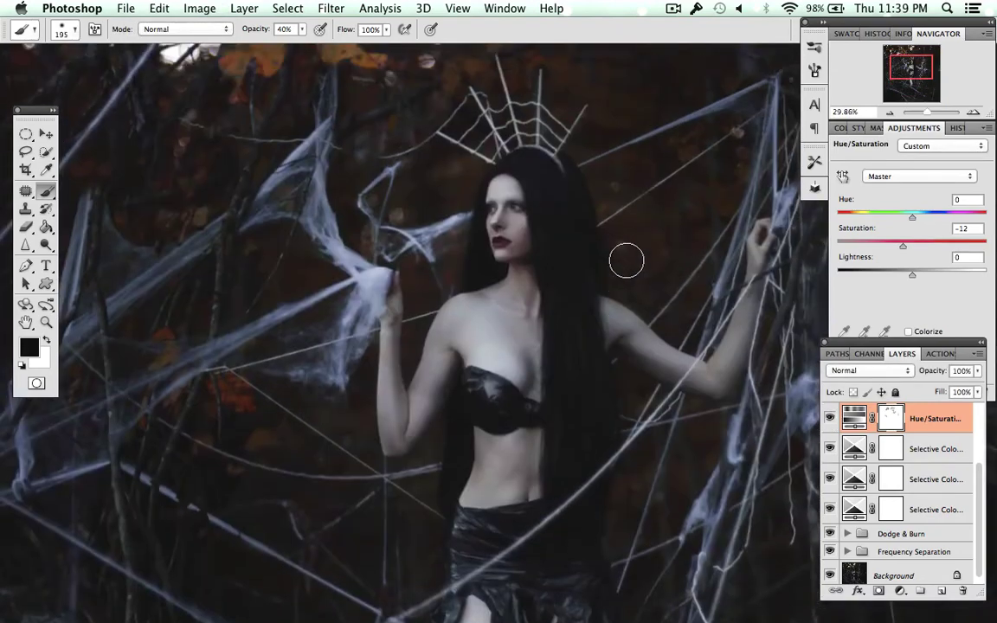
pyautogui.scroll(5, 627, 262)
pyautogui.scroll(3, 629, 255)
pyautogui.rightClick(558, 333)
pyautogui.moveTo(623, 361); pyautogui.dragTo(589, 361)
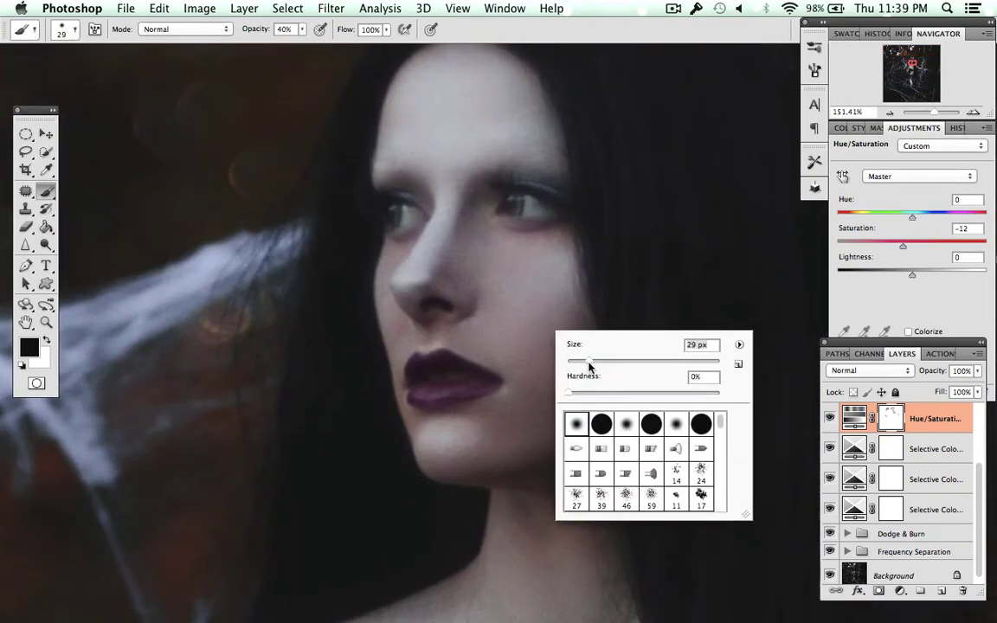
pyautogui.press('Return')
pyautogui.press('0')
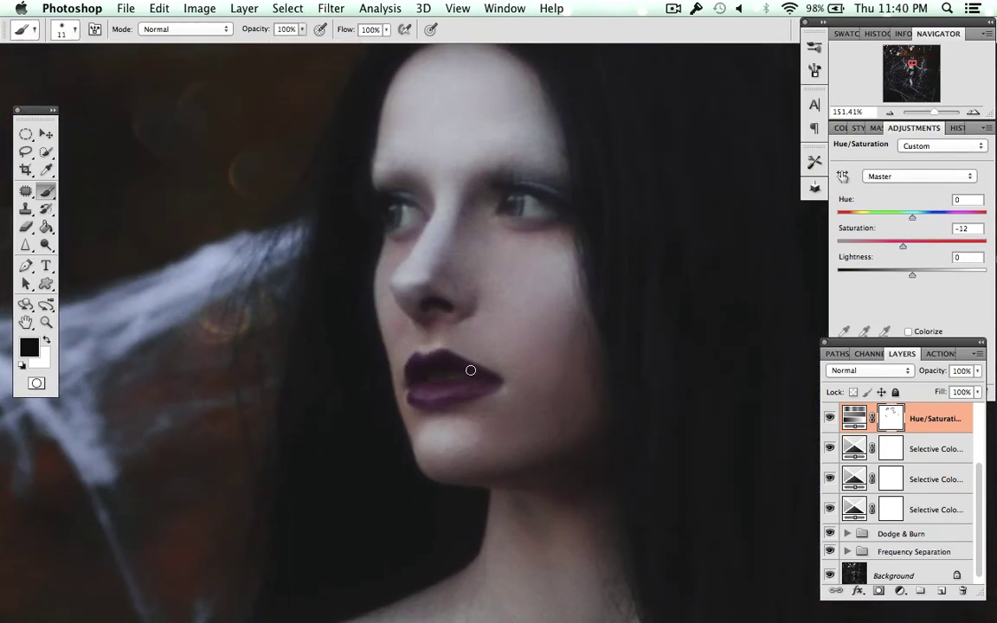
# - Step through Curves 1, Curves 3 and Selective Color, toggling Selective Color to compare, then reselect Hue/Saturation
pyautogui.scroll(3, 893, 450)
pyautogui.hotkey('alt', ']')
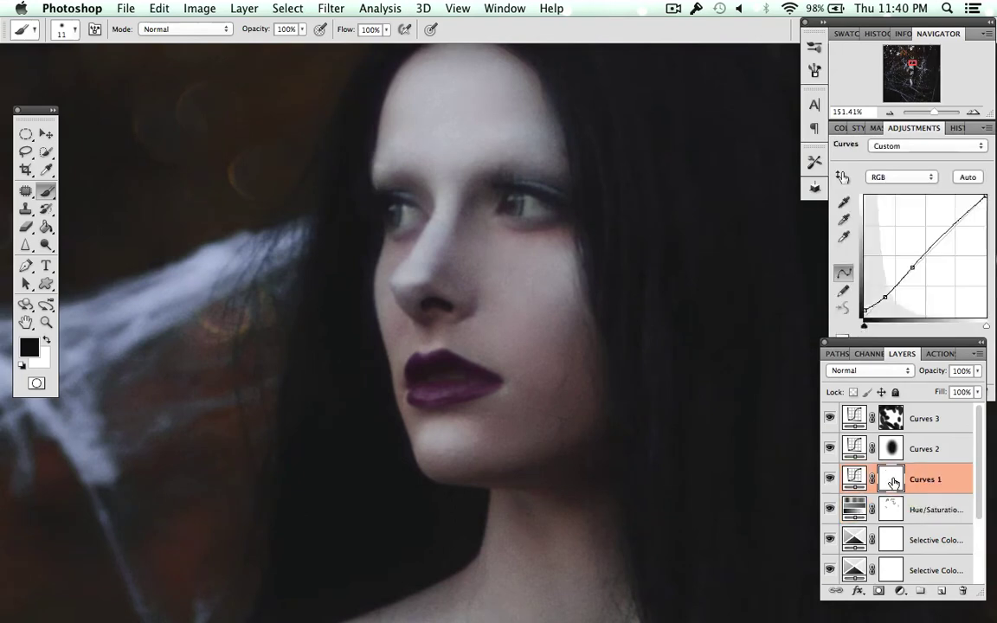
pyautogui.hotkey('alt', ']')
pyautogui.hotkey('alt', ']')
pyautogui.hotkey('alt', '[')
pyautogui.hotkey('alt', '[')
pyautogui.hotkey('alt', '[')
pyautogui.click(829, 442)
pyautogui.click(829, 442)
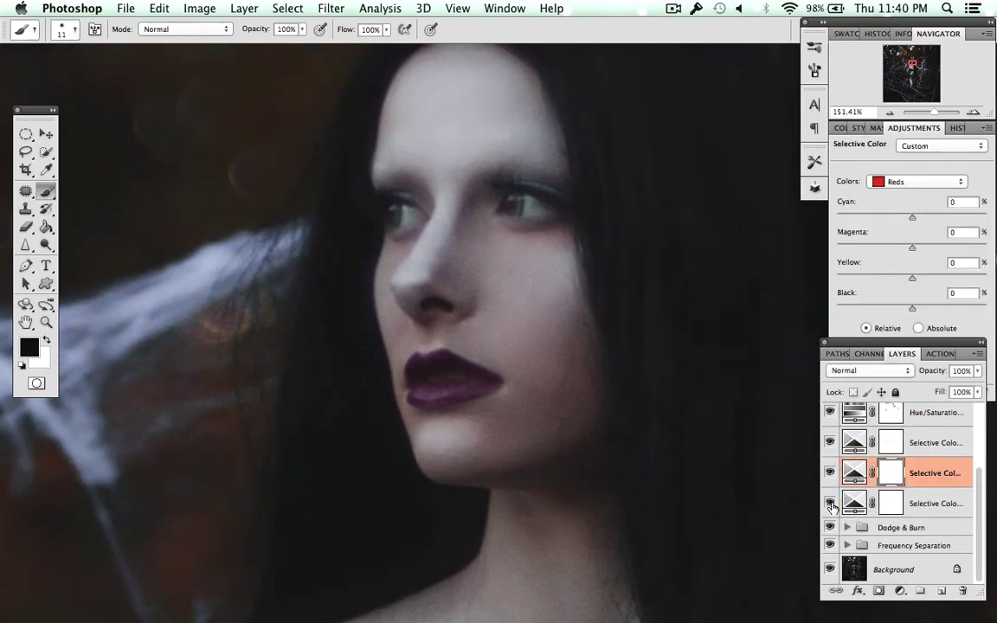
pyautogui.scroll(3, 895, 450)
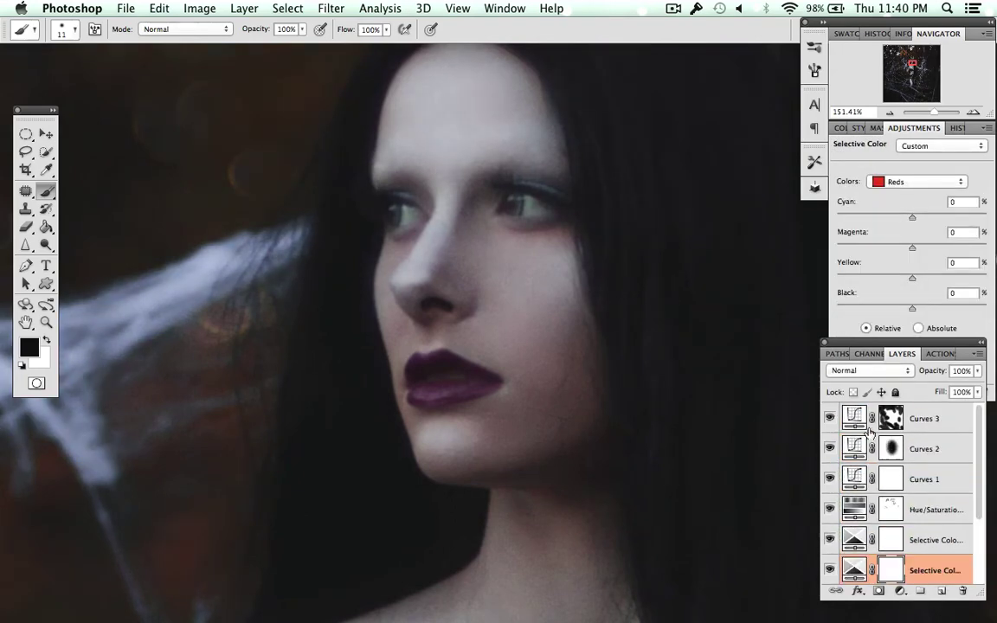
pyautogui.hotkey('alt', ']')
pyautogui.hotkey('alt', ']')
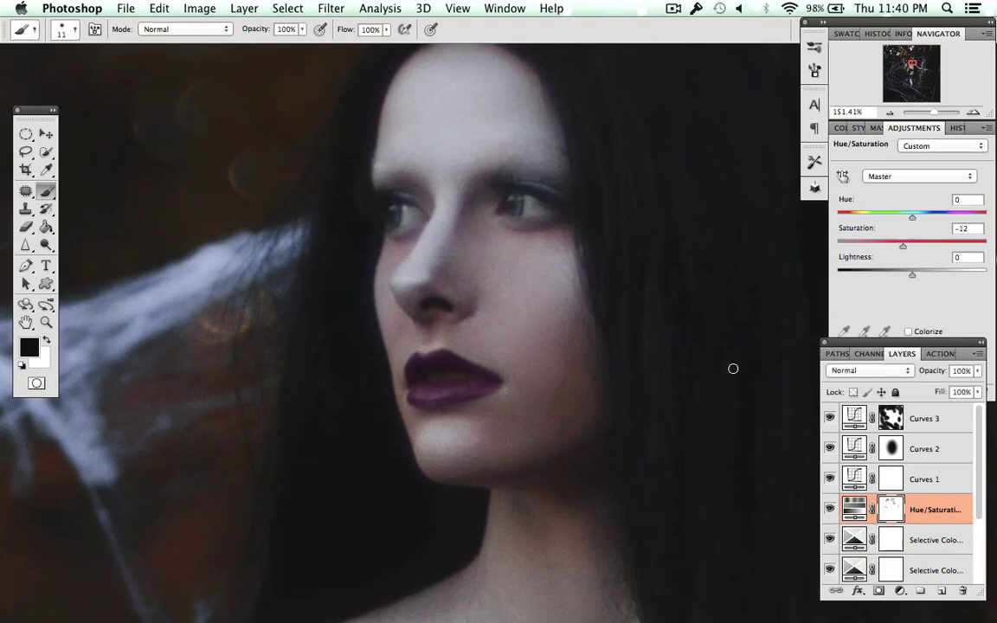
pyautogui.scroll(-3, 733, 369)
# - Lasso the face and add Selective Color with Reds Magenta -46, Yellow -37, Black +31
pyautogui.press('l')
pyautogui.moveTo(285, 95); pyautogui.dragTo(294, 130)
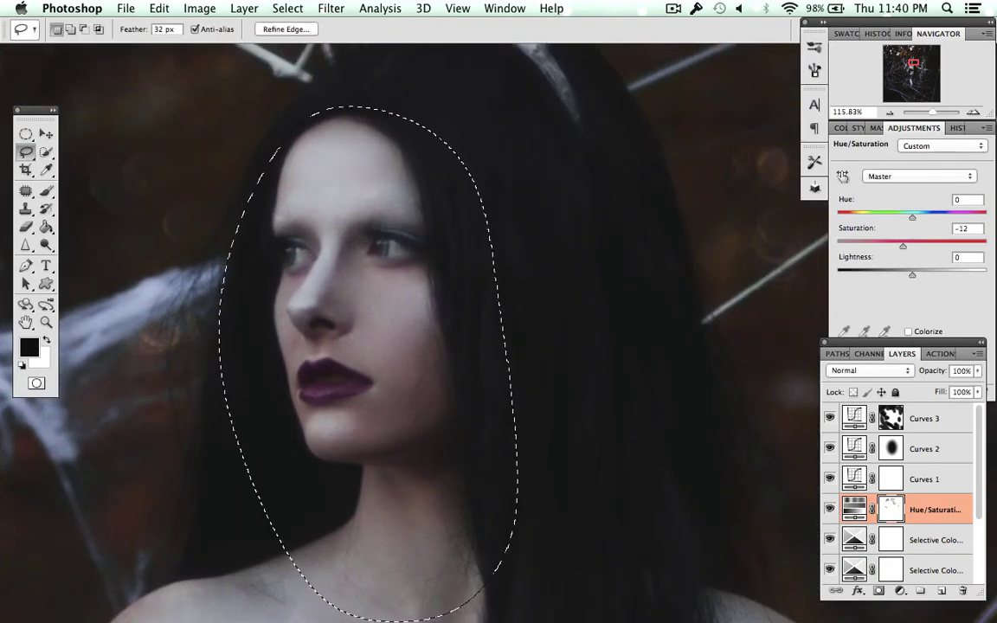
pyautogui.click(900, 590)
pyautogui.click(805, 616)
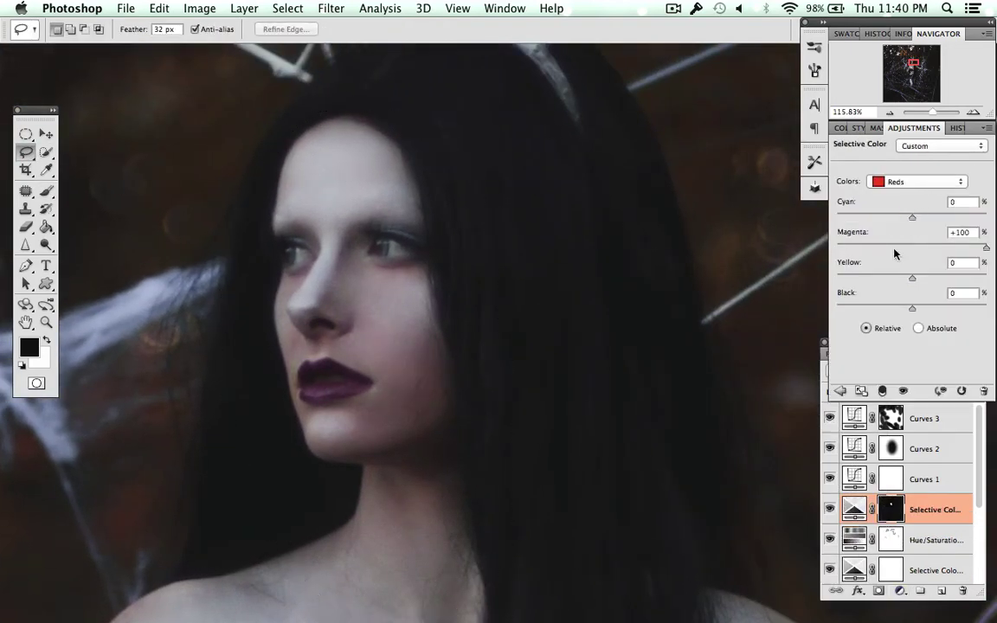
pyautogui.moveTo(894, 249); pyautogui.dragTo(906, 248)
pyautogui.moveTo(989, 309); pyautogui.dragTo(942, 314)
pyautogui.scroll(-3, 755, 279)
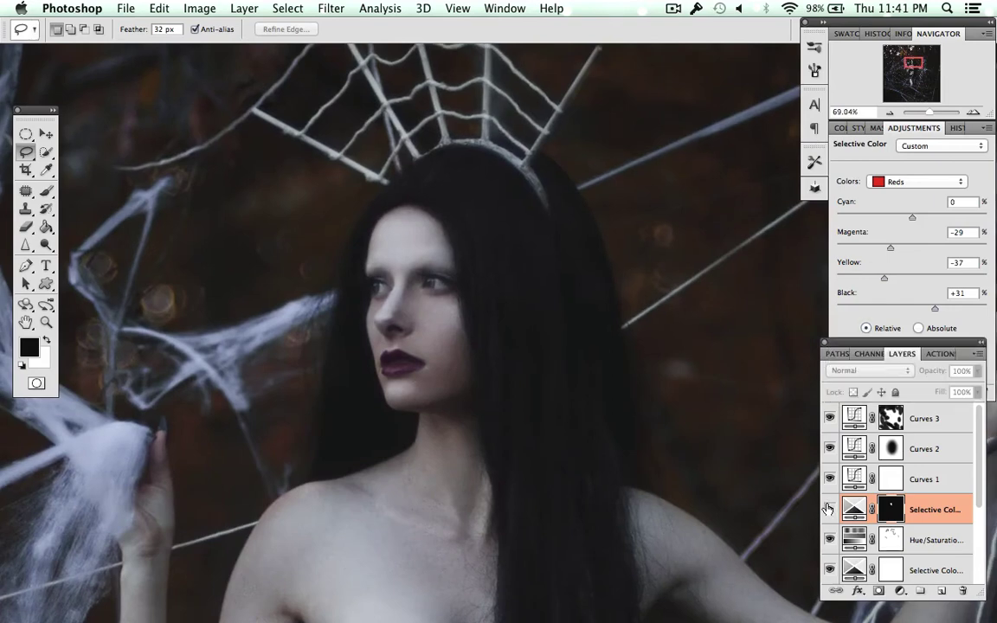
pyautogui.click(46, 190)
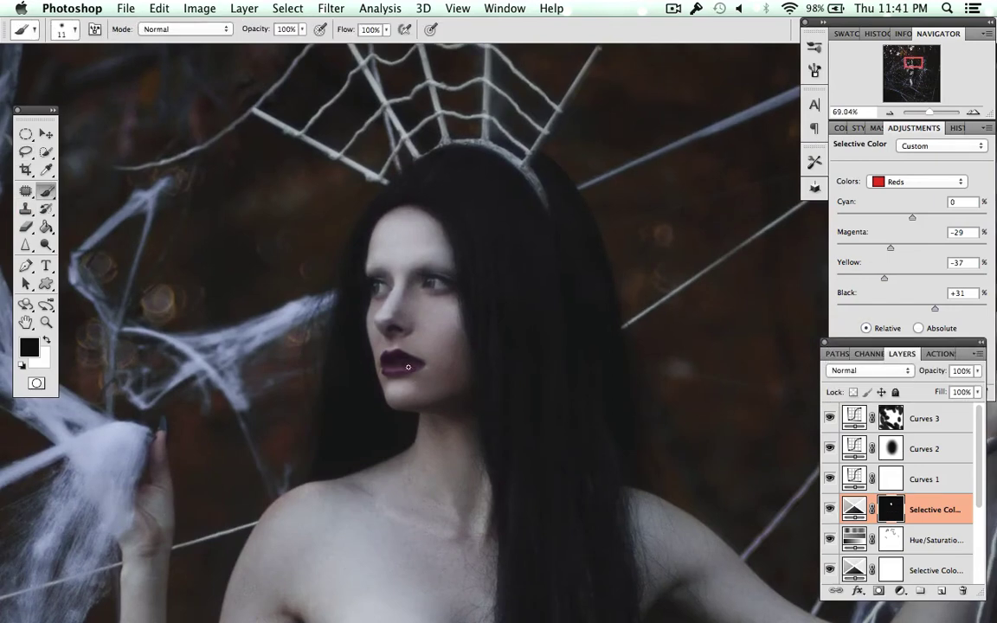
pyautogui.scroll(3, 471, 332)
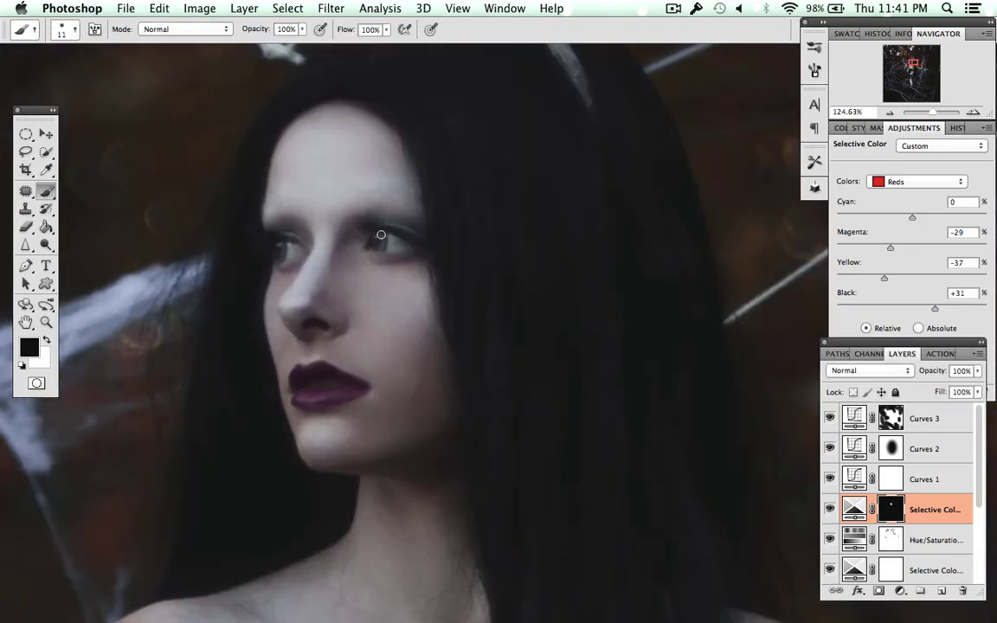
pyautogui.scroll(-4, 510, 347)
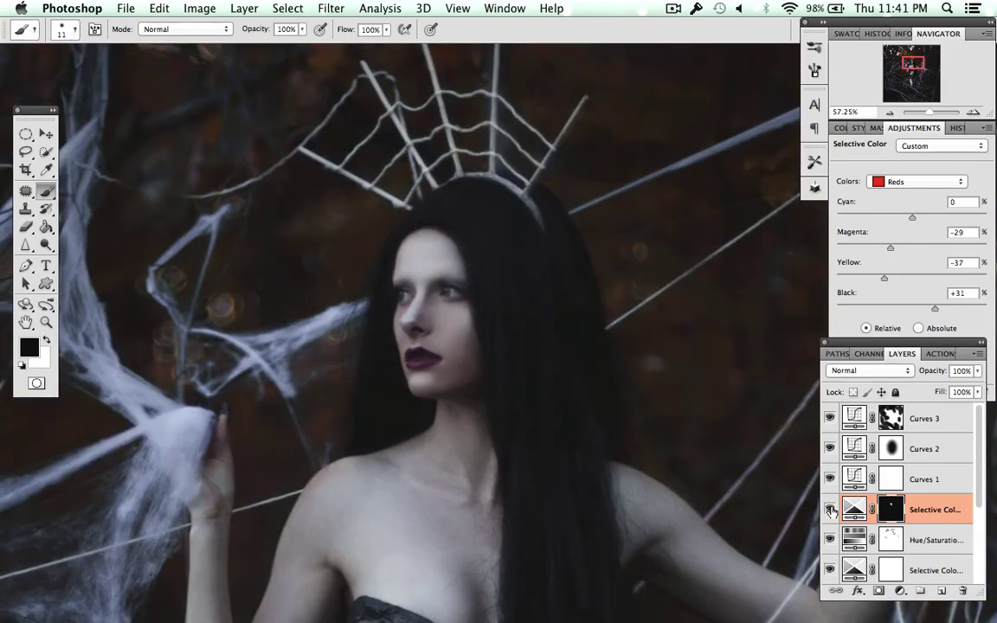
pyautogui.moveTo(889, 247); pyautogui.dragTo(878, 247)
# - Lasso the face again and add Hue/Saturation with Saturation -7 and Lightness -2
pyautogui.press('l')
pyautogui.moveTo(395, 195)
pyautogui.mouseDown()
pyautogui.moveTo(385, 431)
pyautogui.moveTo(476, 233)
pyautogui.mouseUp()
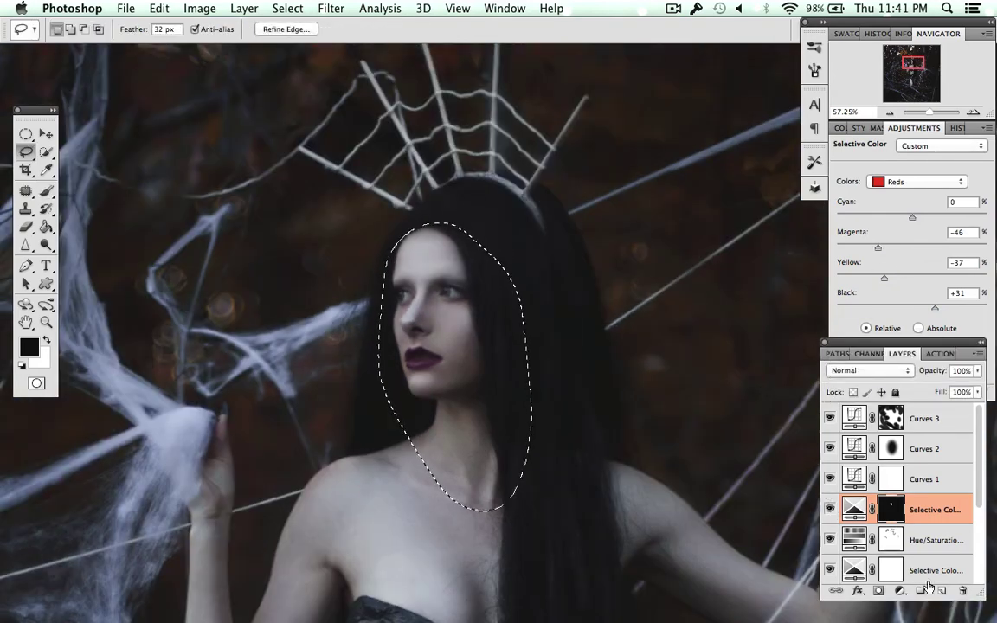
pyautogui.moveTo(911, 246); pyautogui.dragTo(909, 274)
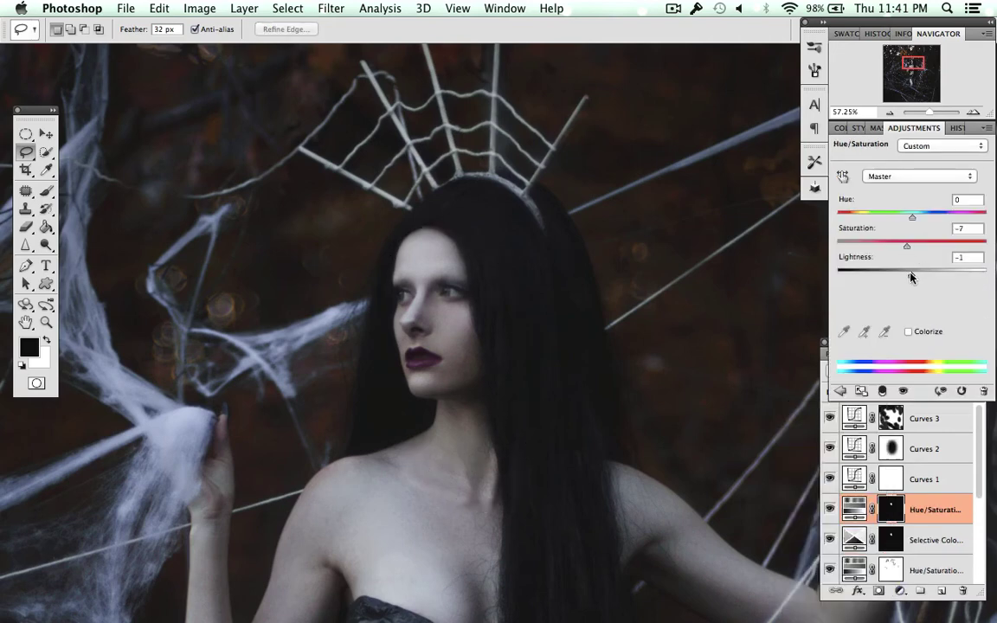
pyautogui.press('b')
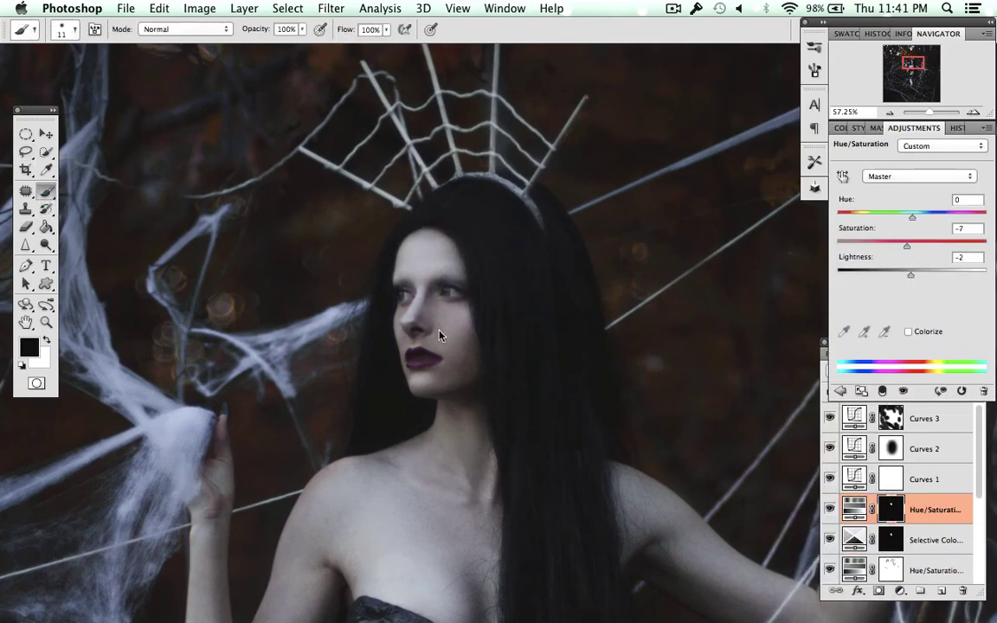
pyautogui.moveTo(402, 297)
pyautogui.mouseDown()
pyautogui.moveTo(634, 340)
pyautogui.moveTo(545, 311)
pyautogui.mouseUp()
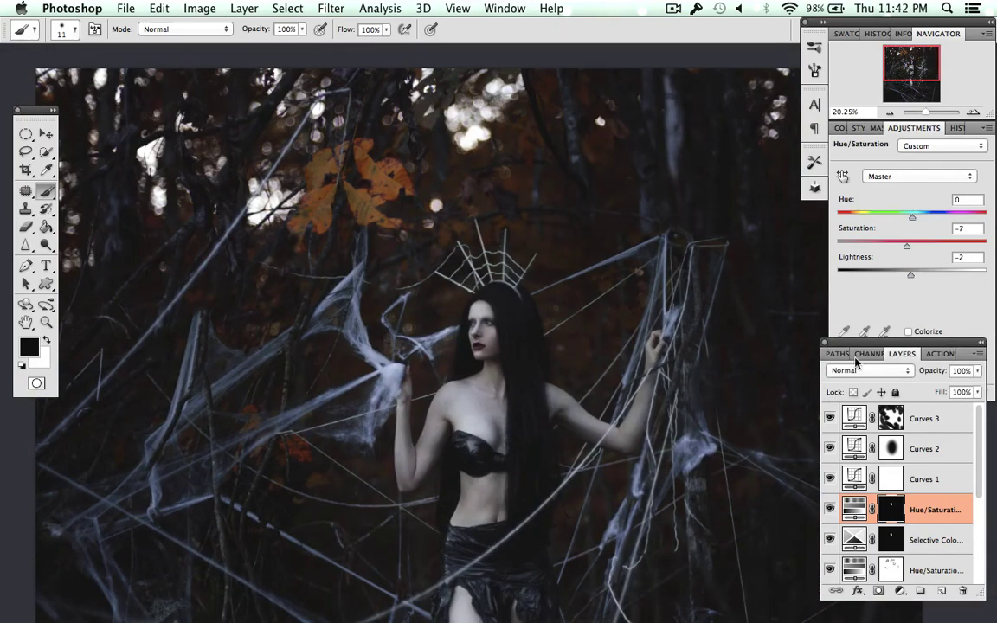
# - Add a top Exposure layer with Offset +0.0236 and Gamma 0.86 at 37% opacity
pyautogui.moveTo(910, 274); pyautogui.dragTo(913, 276)
pyautogui.click(831, 510)
pyautogui.scroll(-3, 742, 469)
pyautogui.click(921, 418)
pyautogui.click(900, 590)
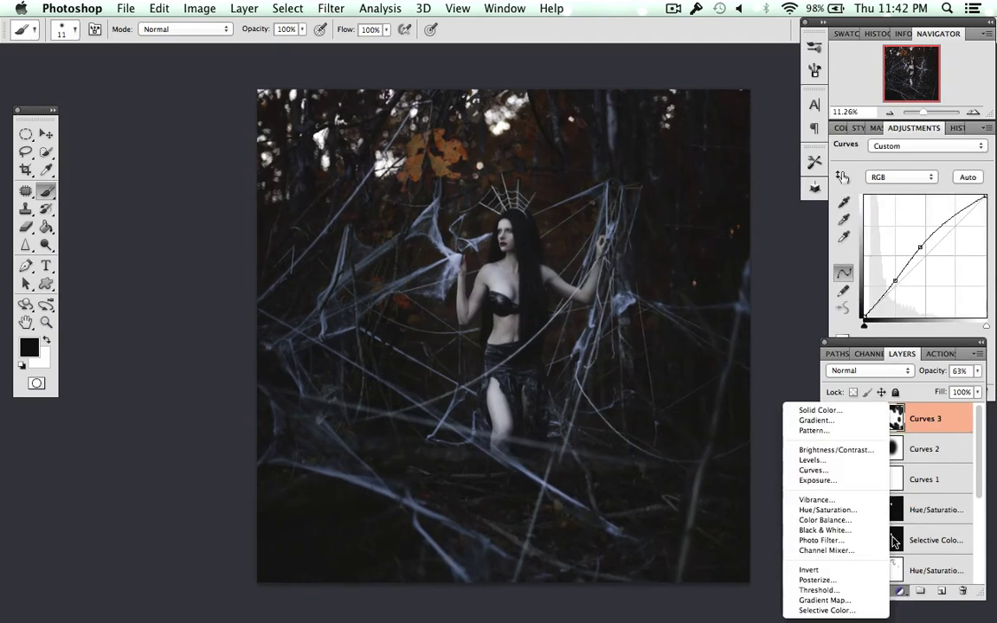
pyautogui.click(757, 358)
pyautogui.moveTo(914, 220); pyautogui.dragTo(920, 250)
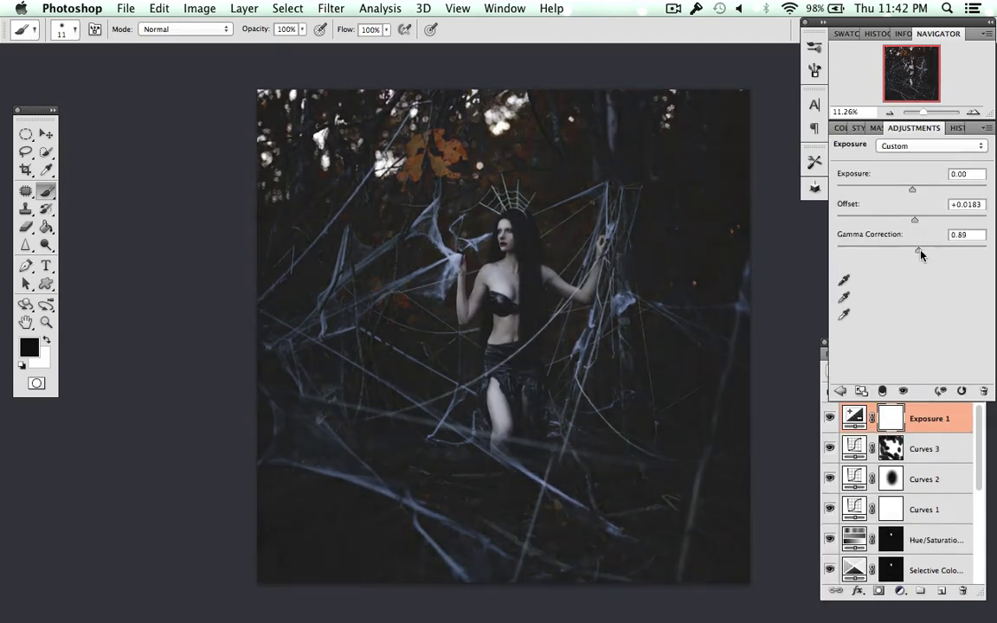
pyautogui.click(900, 419)
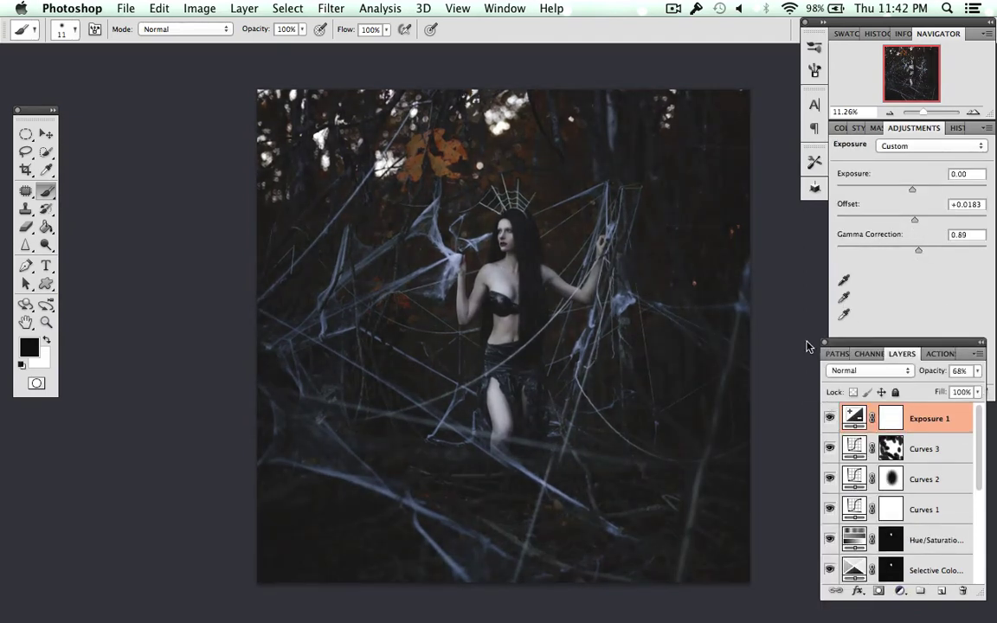
pyautogui.moveTo(918, 250); pyautogui.dragTo(920, 250)
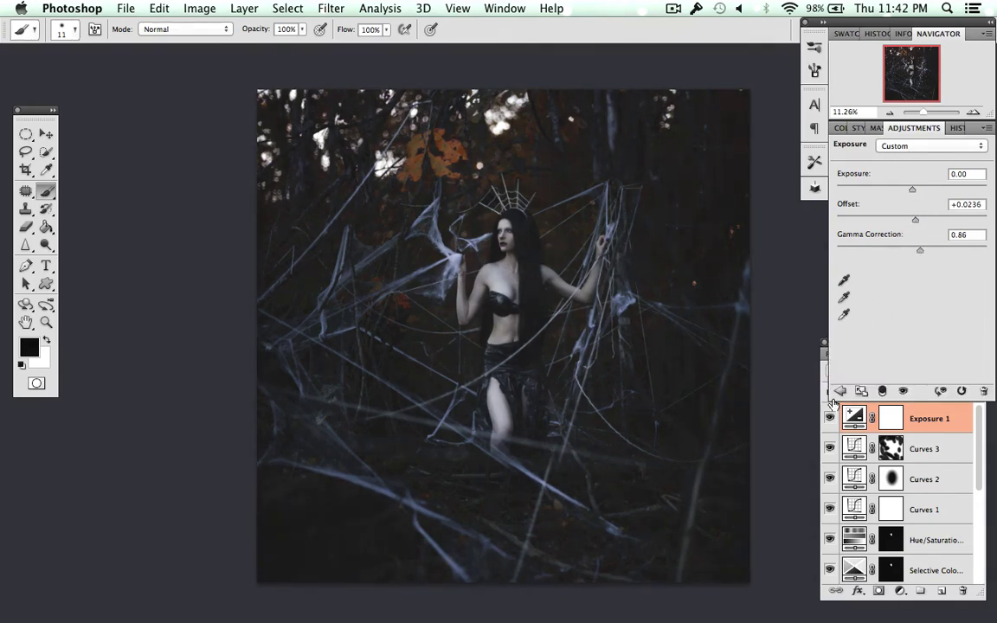
pyautogui.click(832, 345)
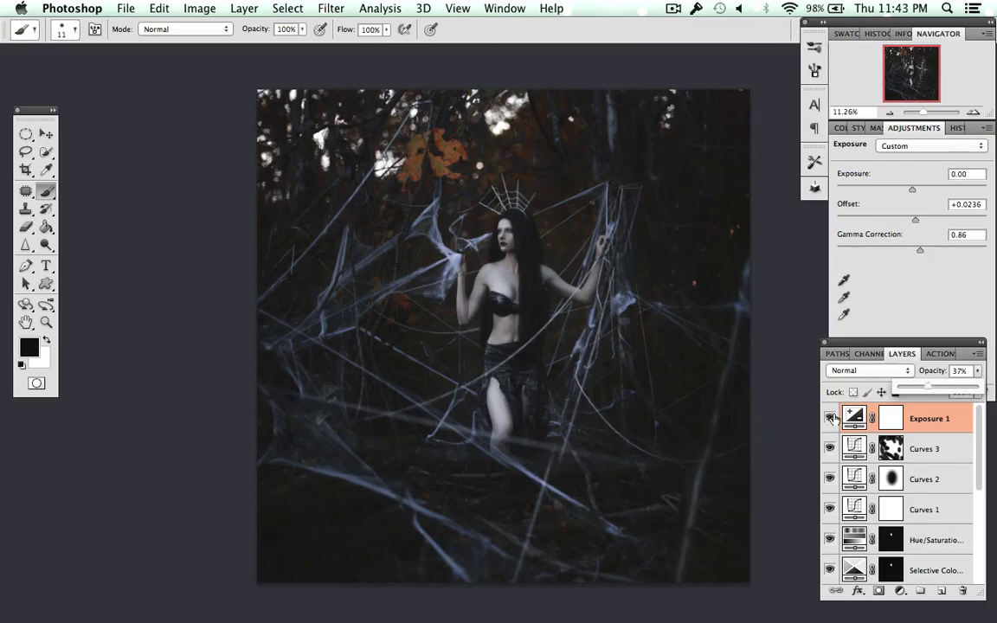